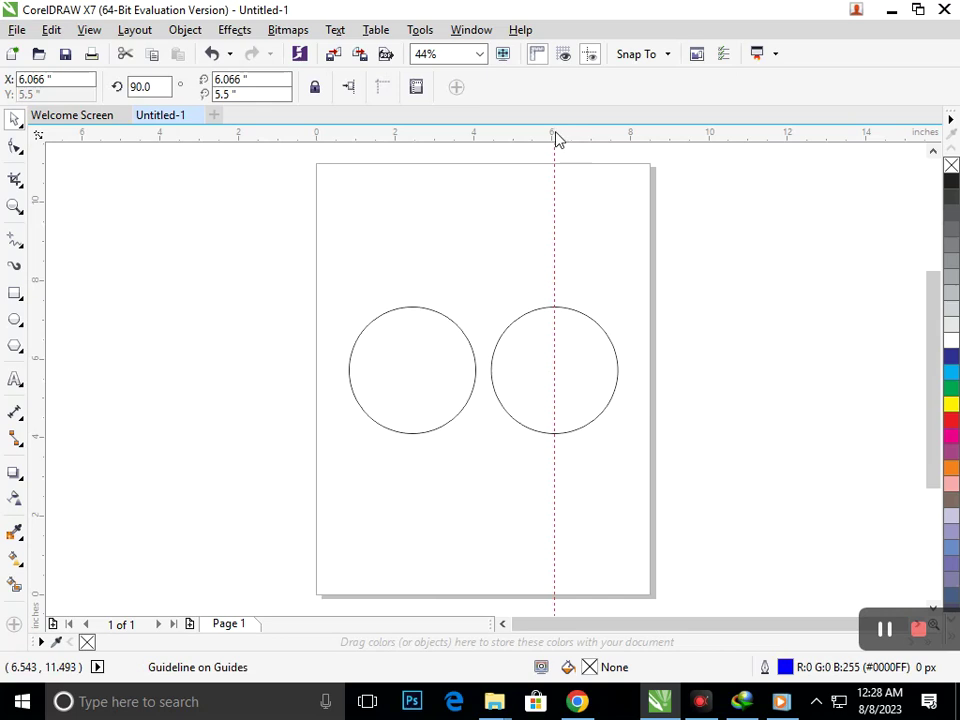
Place a horizontal guideline through the circles' centres and draw a straight horizontal line across the left circle's diameter
left_click_drag(560, 133, 554, 371)
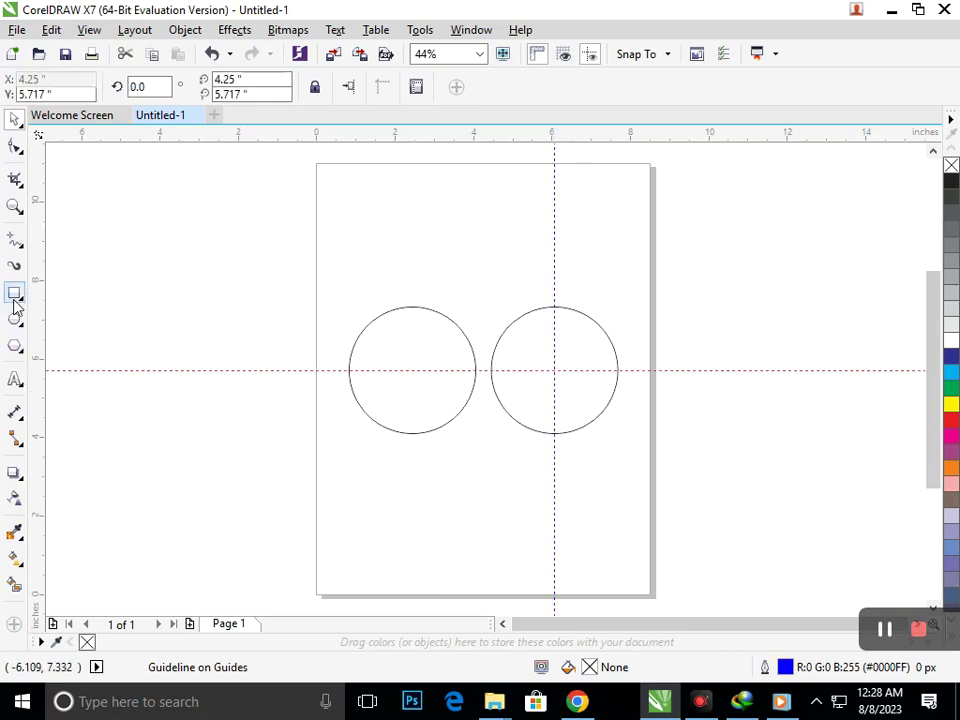
left_click(15, 241)
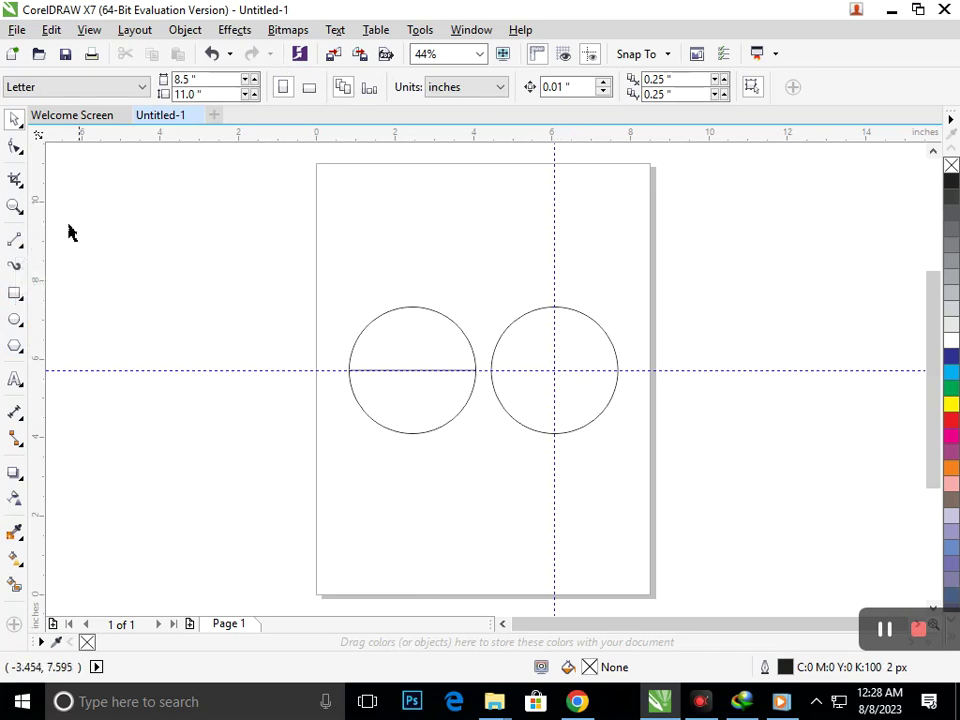
Draw a tall rectangle about 1.46 by 4.59 inches over the left circle and nudge it slightly left toward the circle's centre
left_click(13, 295)
left_click_drag(446, 283, 389, 463)
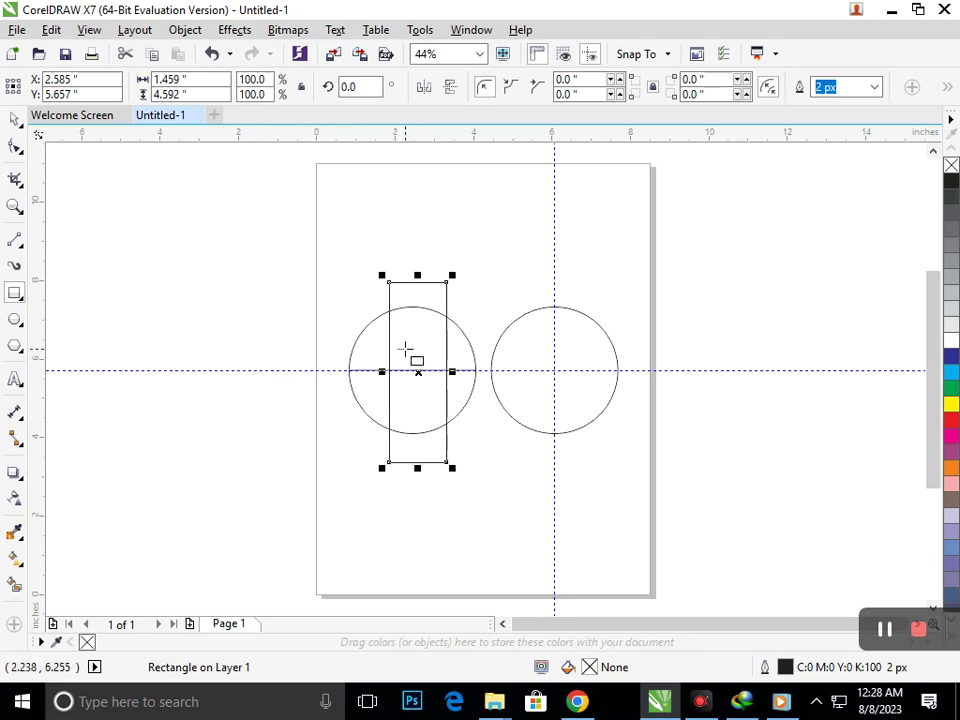
left_click(16, 120)
left_click(139, 463)
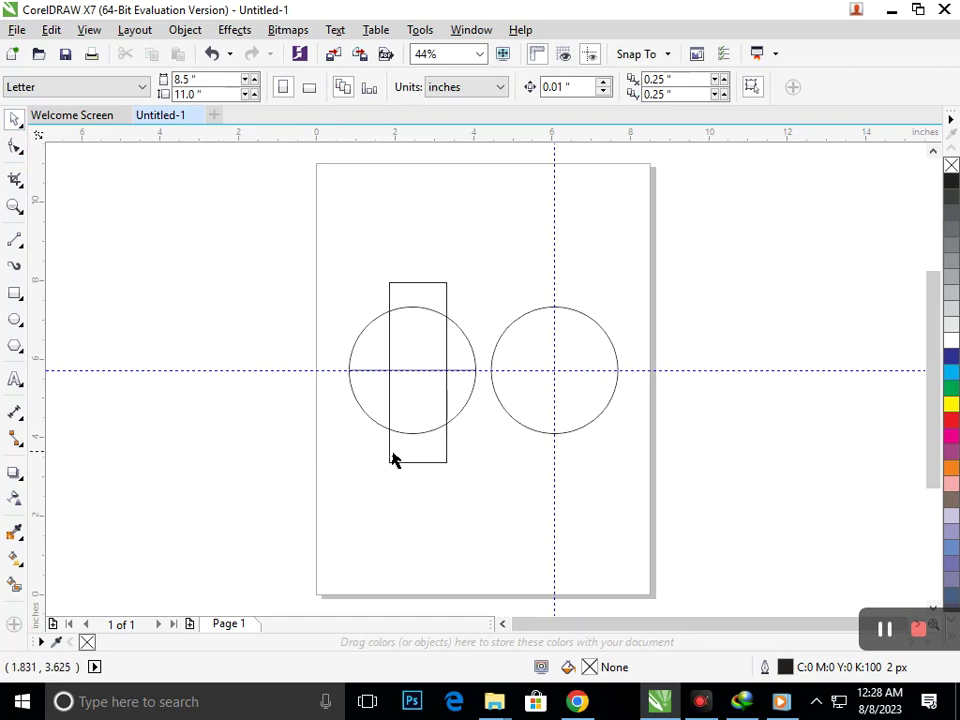
left_click(390, 456)
key("Left")
key("Left")
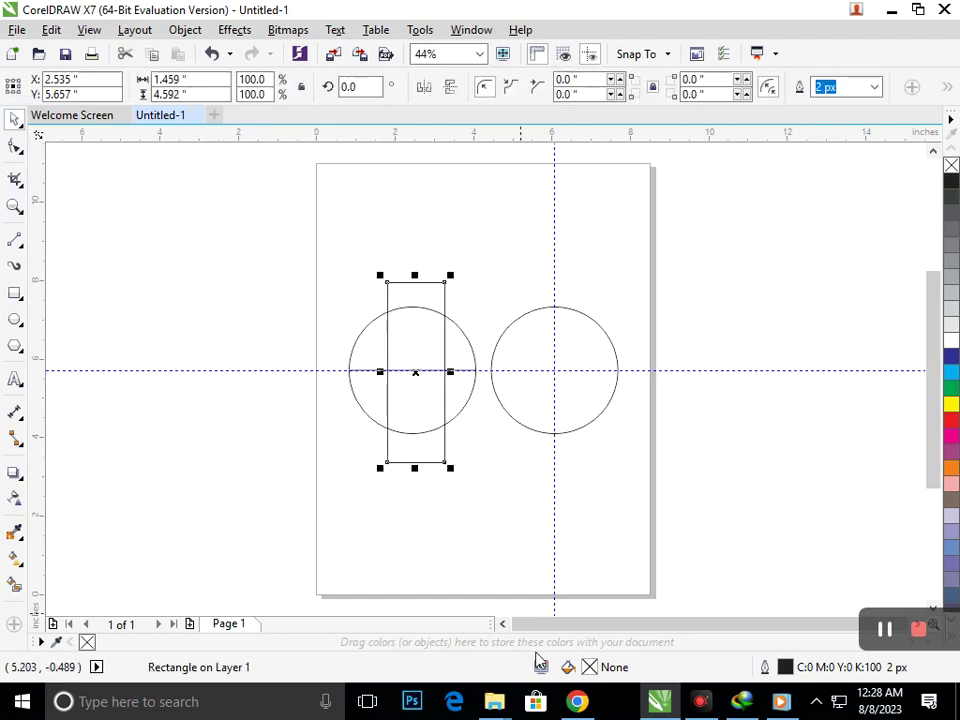
left_click(463, 558)
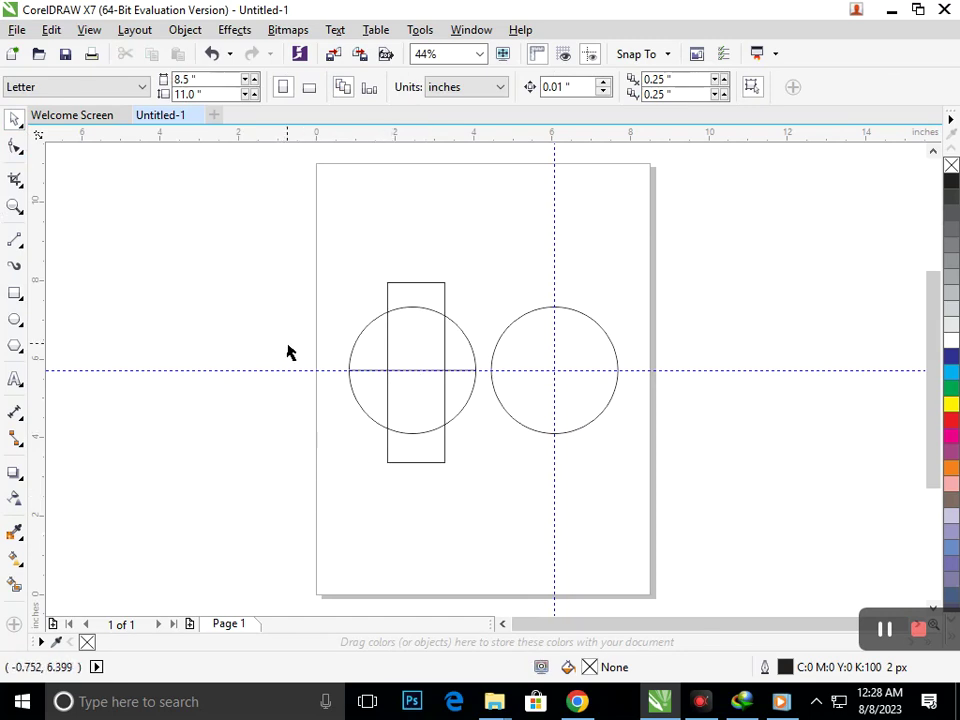
Draw a line from the right circle's centre to its upper-left edge, convert it to a curve and bend it upward into an arc
left_click(15, 241)
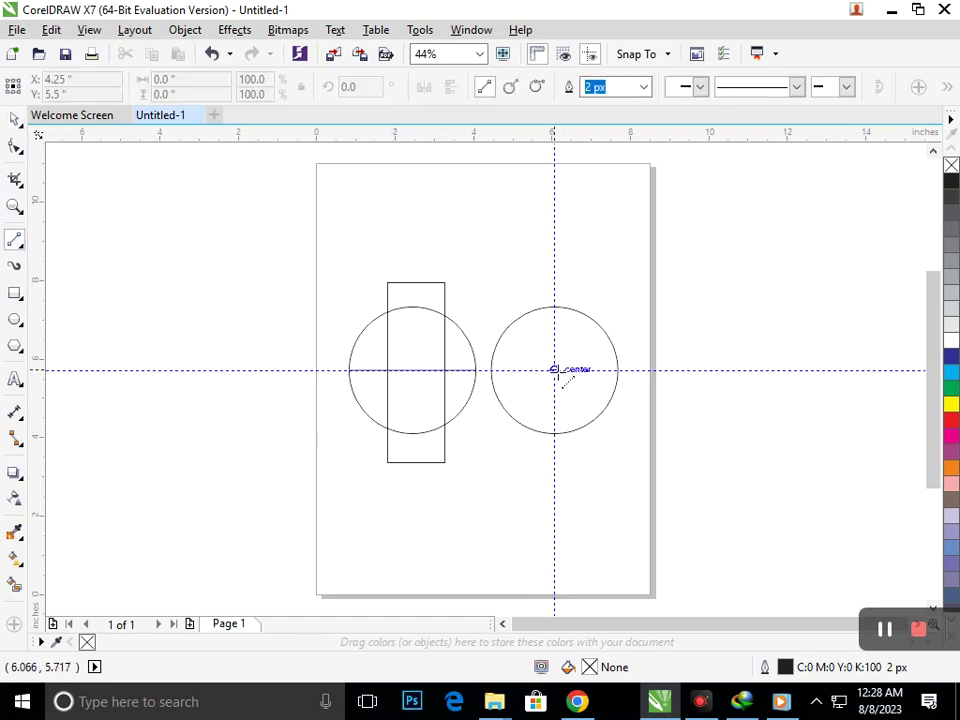
left_click_drag(554, 370, 502, 331)
left_click(17, 147)
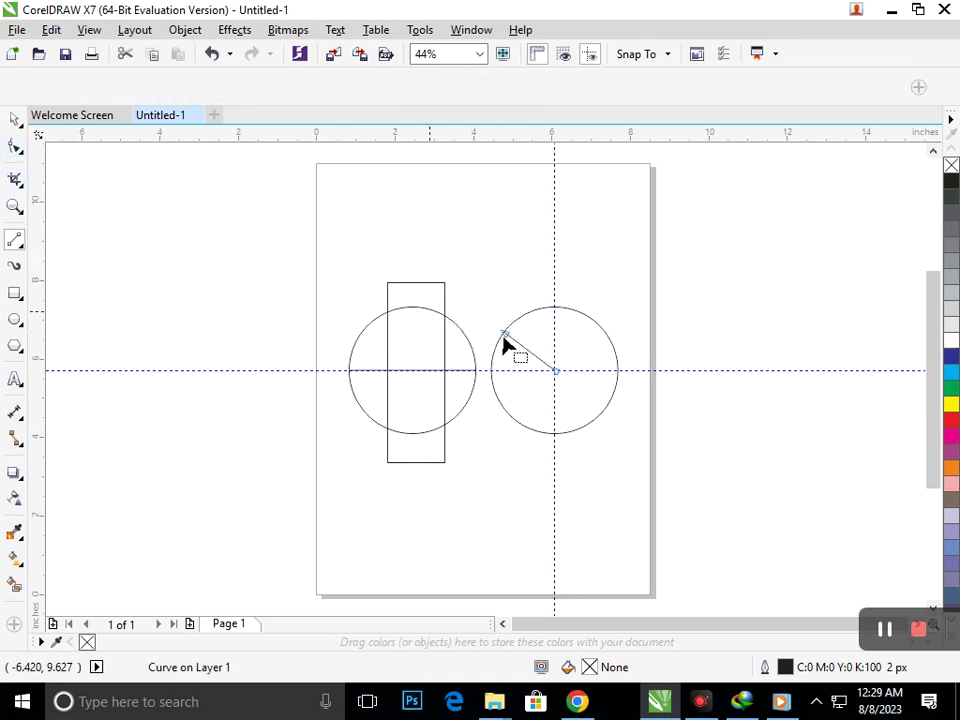
key("F10")
left_click(535, 356)
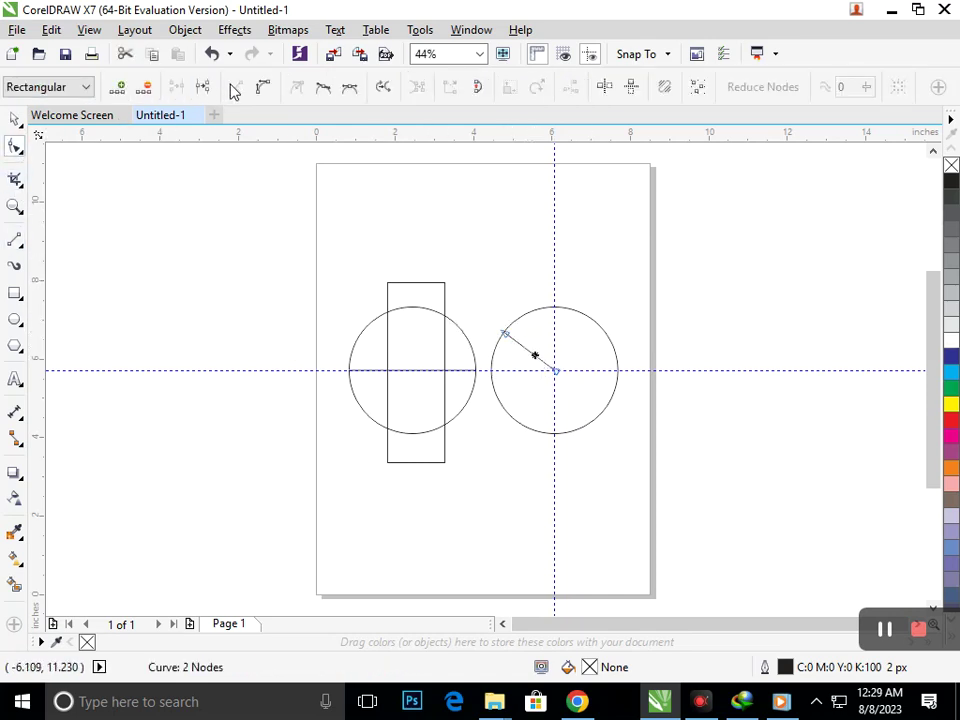
left_click(258, 90)
key("F2")
left_click_drag(452, 283, 639, 426)
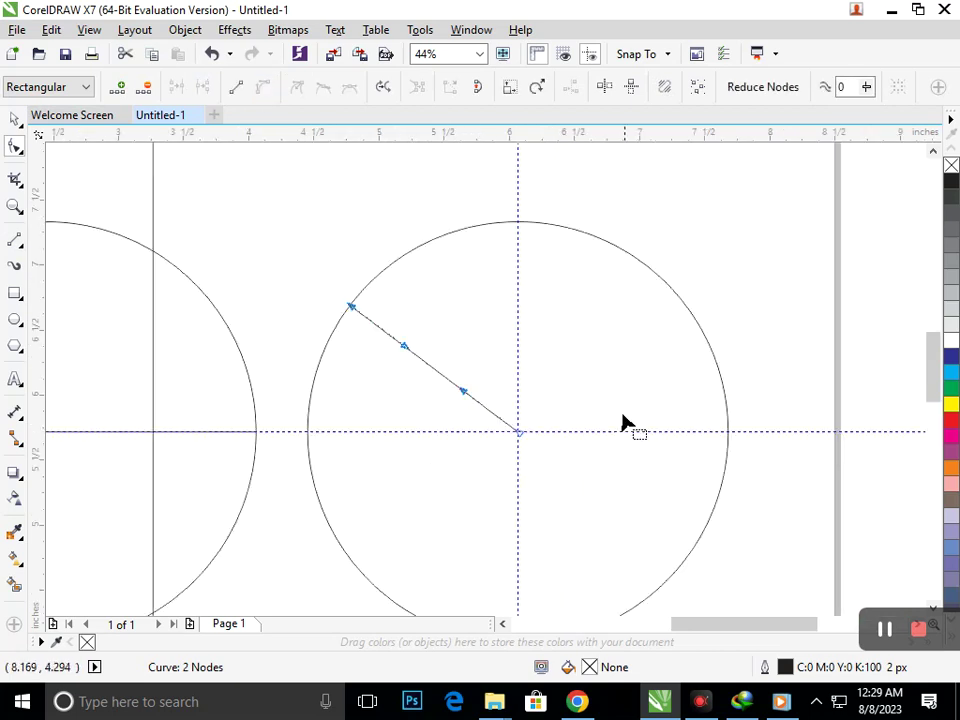
left_click_drag(448, 384, 451, 352)
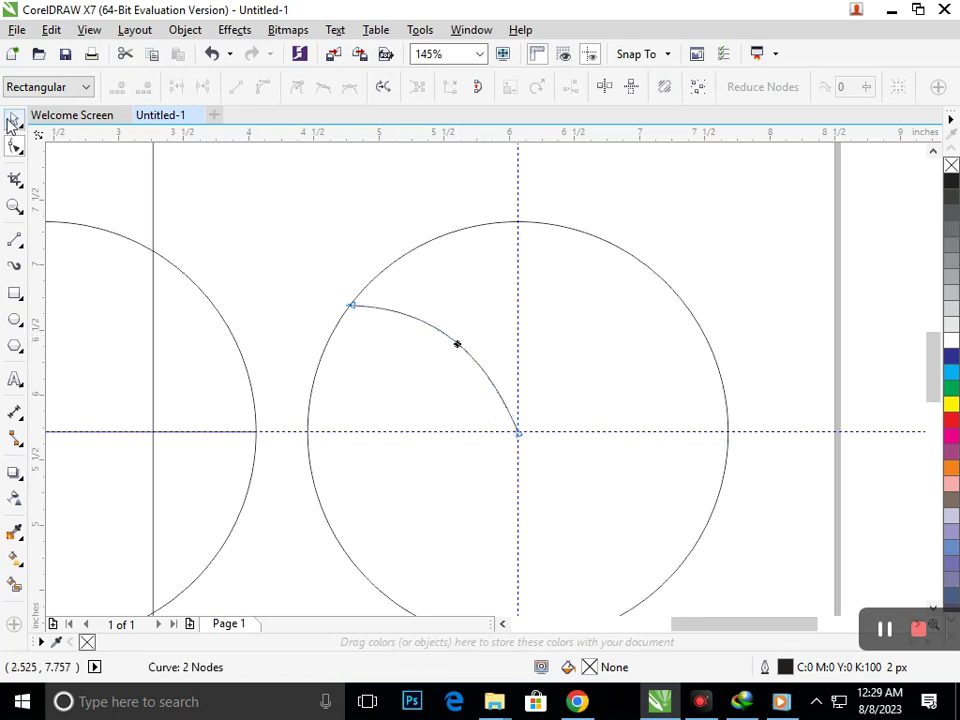
Create a horizontally mirrored copy of the arc on the other side of the right circle's vertical centre line
left_click(12, 120)
left_click(375, 328)
left_click(381, 315)
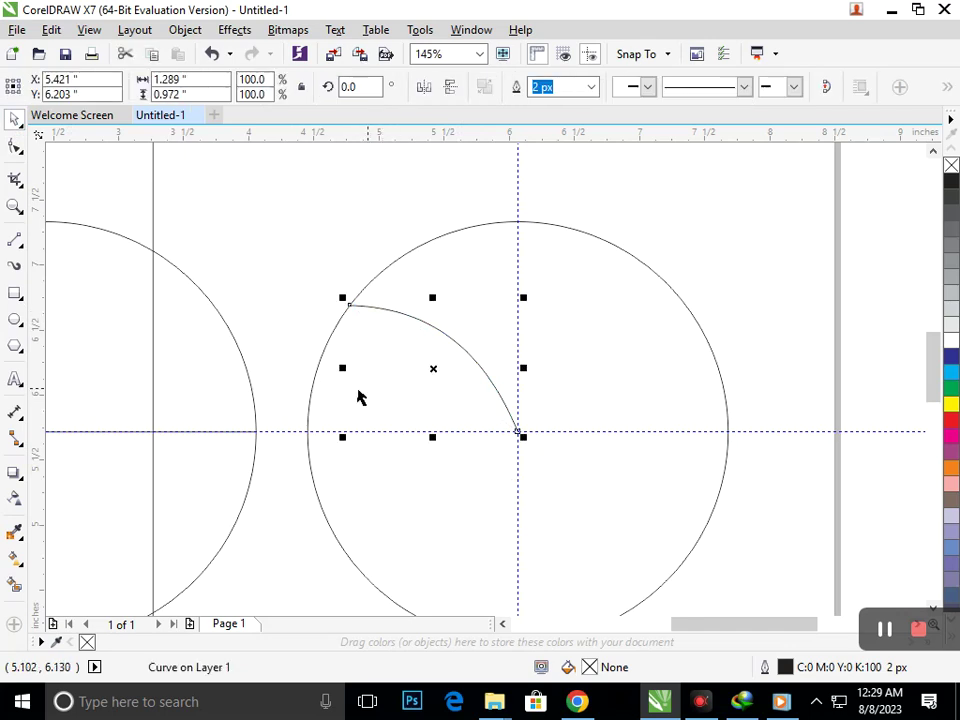
left_click_drag(343, 368, 464, 369)
key("ctrl+z")
left_click_drag(342, 368, 553, 369)
key("F2")
left_click_drag(476, 347, 556, 404)
key("shift+F4")
left_click(754, 464)
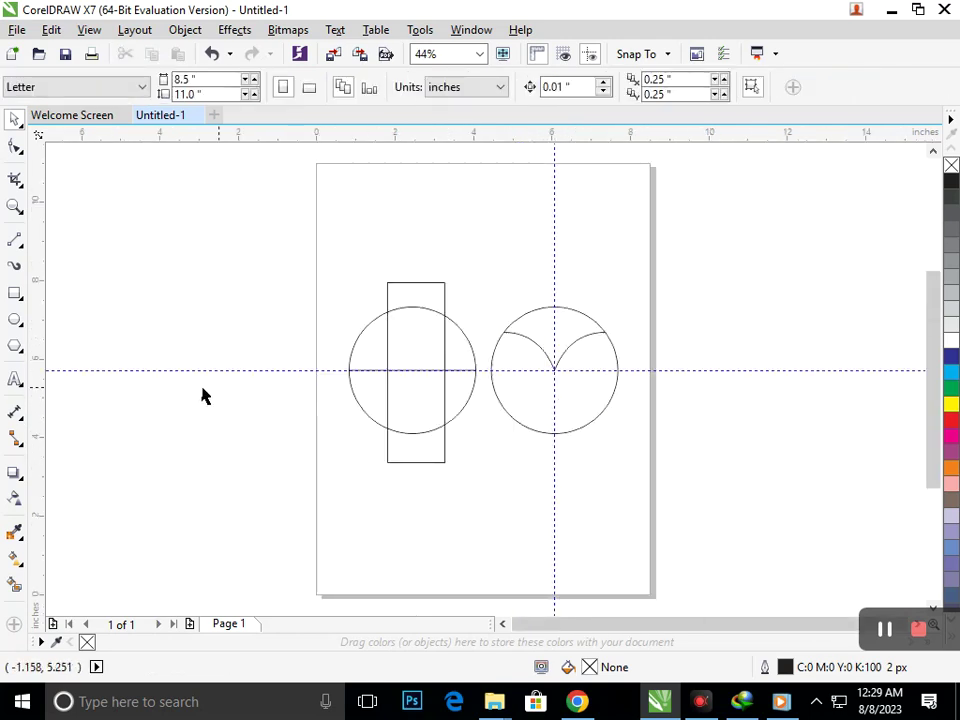
Place a copy of the tall rectangle over the right circle, centred on the vertical guideline
left_click_drag(418, 462, 555, 456)
left_click(704, 486)
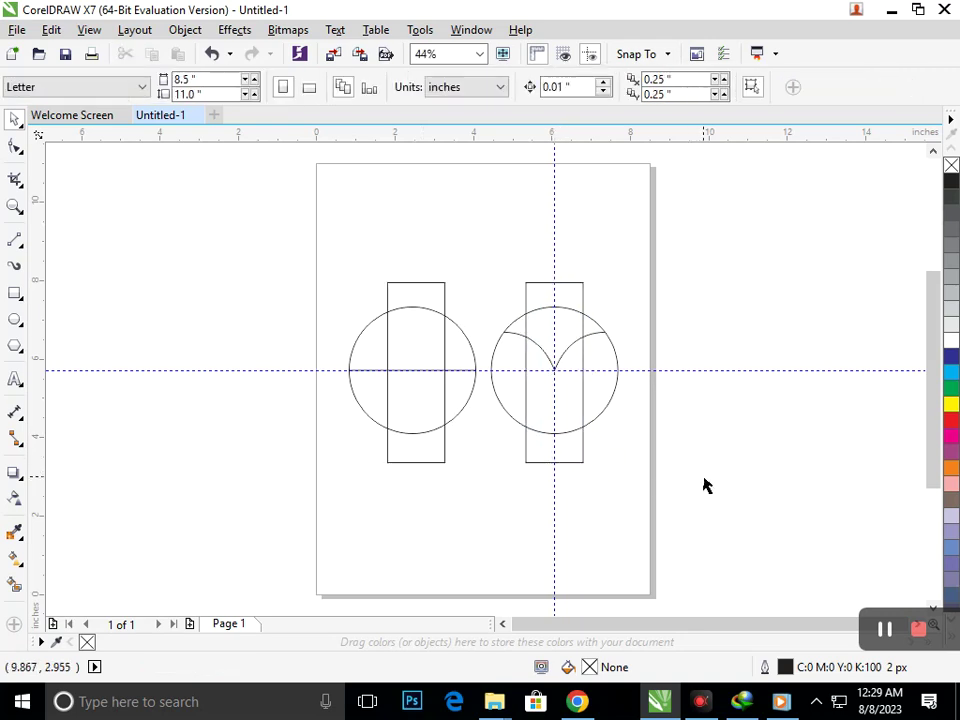
Remove the part of the left rectangle extending below its circle with the Virtual Segment Delete tool
left_click(18, 181)
left_click(92, 221)
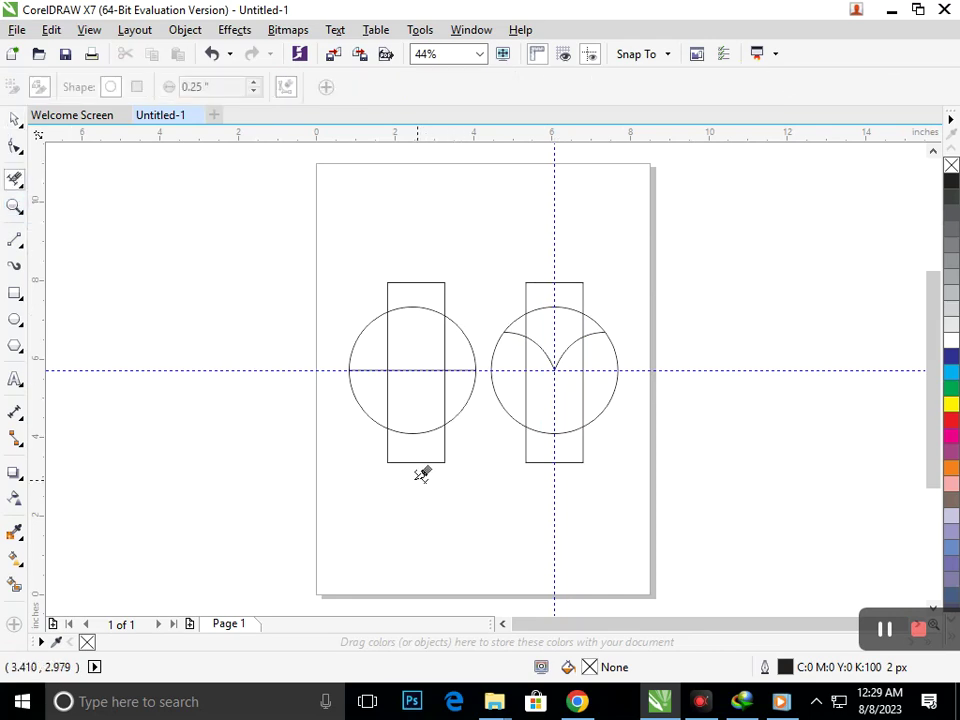
left_click_drag(368, 454, 489, 456)
left_click_drag(421, 420, 424, 456)
left_click_drag(418, 251, 430, 336)
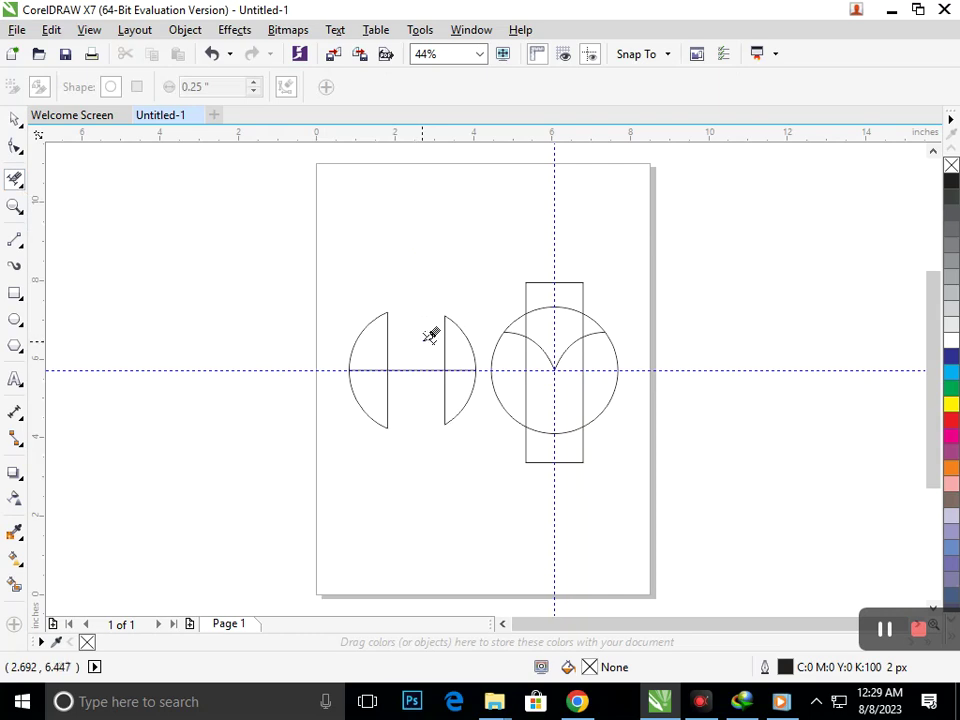
key("ctrl+z")
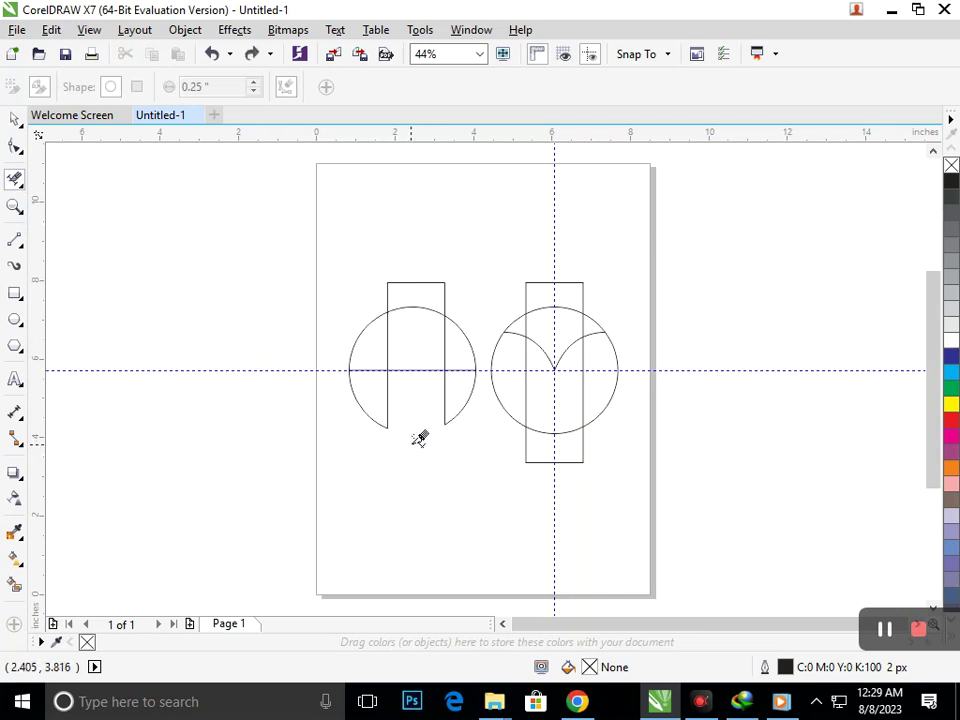
Delete the left circle's top and bottom arcs and the remaining rectangle segments, leaving two side arcs and the crossbar as an H
left_click(428, 307)
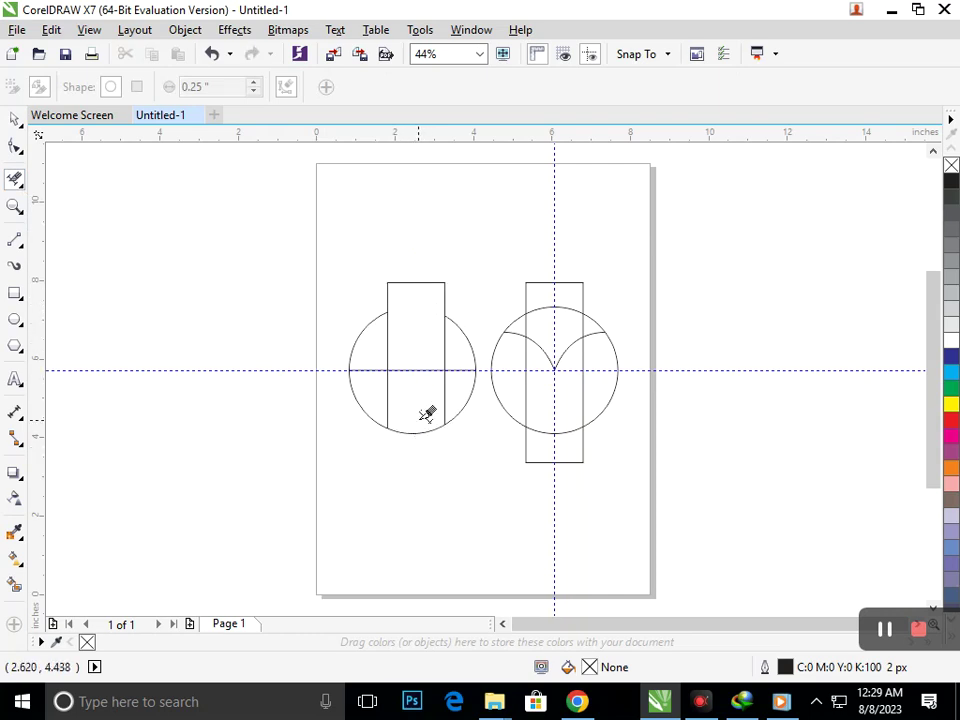
left_click(424, 432)
left_click(387, 395)
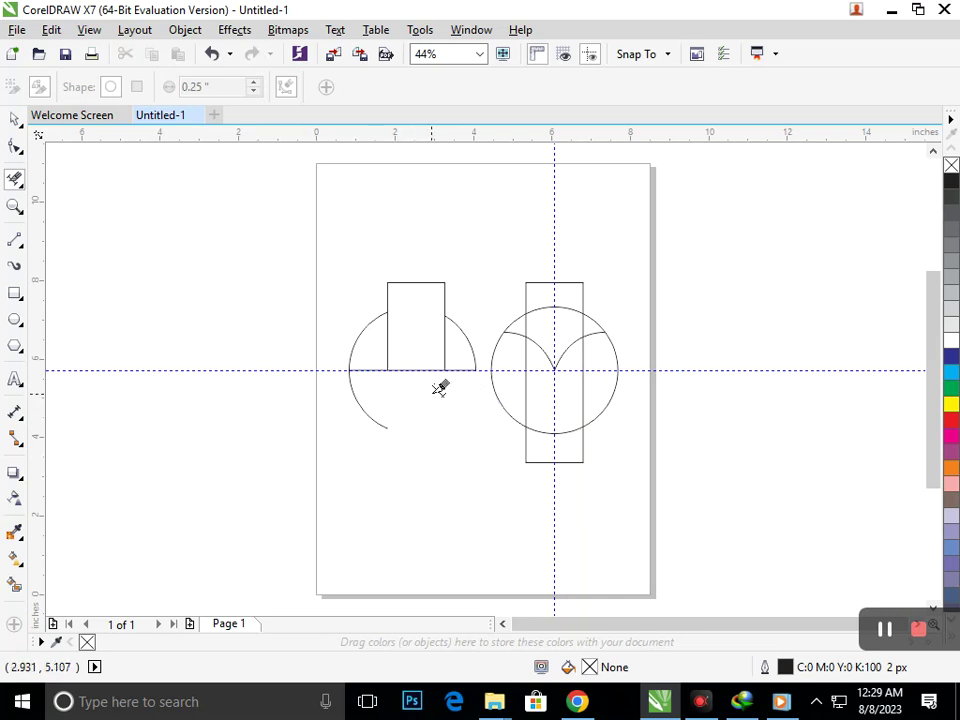
left_click(445, 390)
left_click(387, 340)
left_click(445, 340)
left_click(393, 278)
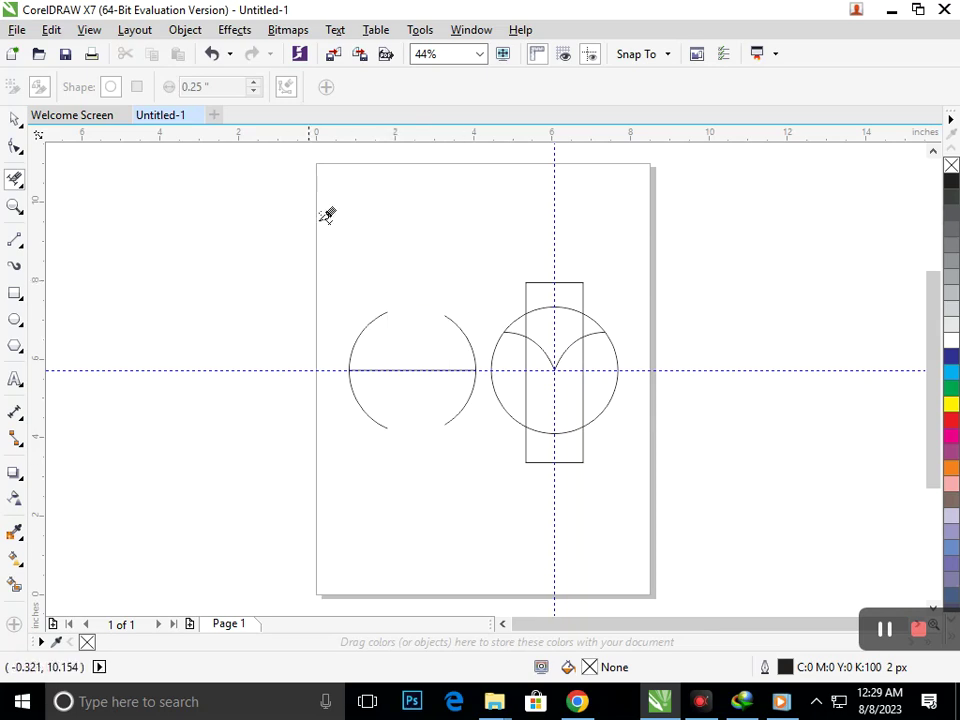
Delete the right circle's arcs above the two curves and at the bottom, plus all rectangle segments, leaving an M shape
left_click(578, 316)
left_click_drag(490, 288, 620, 316)
left_click_drag(497, 462, 620, 449)
left_click(554, 433)
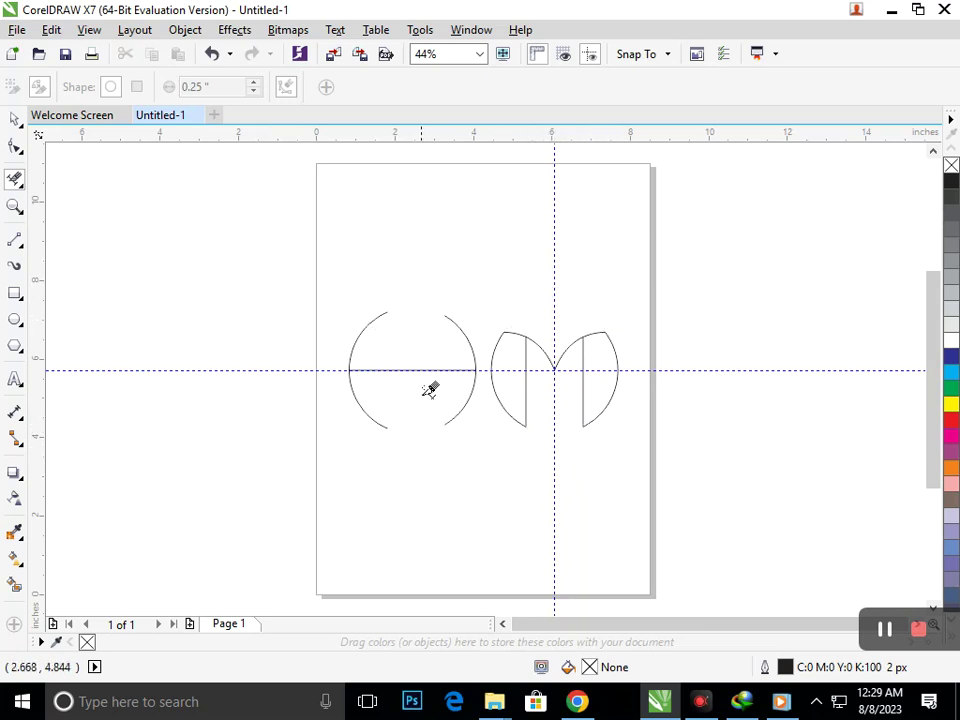
left_click(525, 390)
left_click(583, 395)
left_click(584, 350)
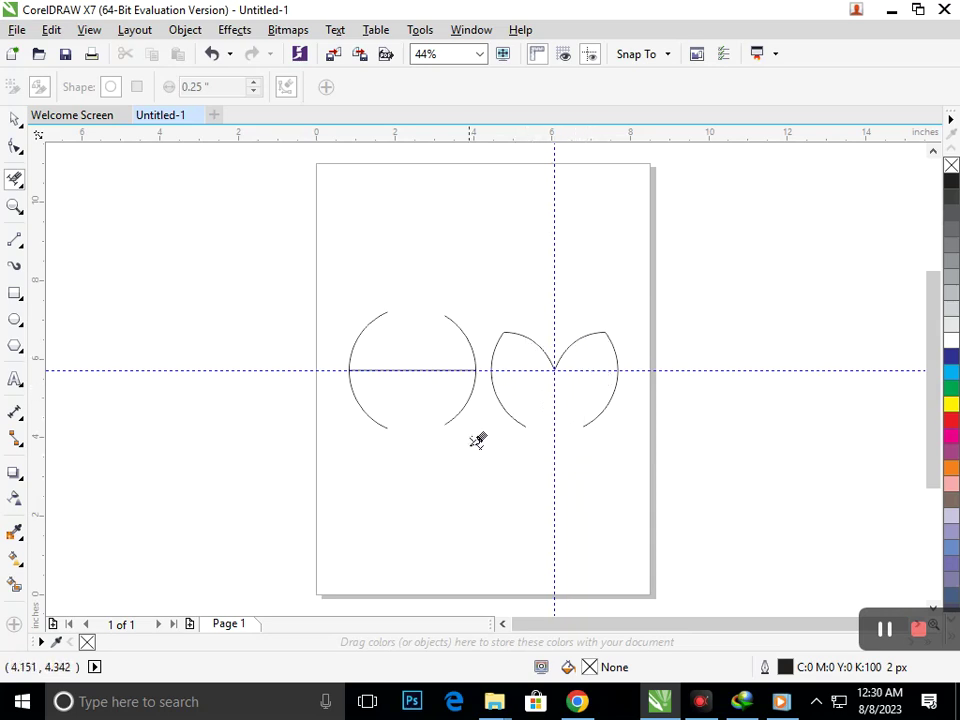
Delete the horizontal and vertical guidelines from the page
left_click(15, 119)
left_click(163, 370)
key("Delete")
left_click(554, 493)
key("Delete")
Enlarge the M shape to about 3.82 by 2.86 inches and move it slightly right, away from the H
left_click_drag(484, 315, 643, 435)
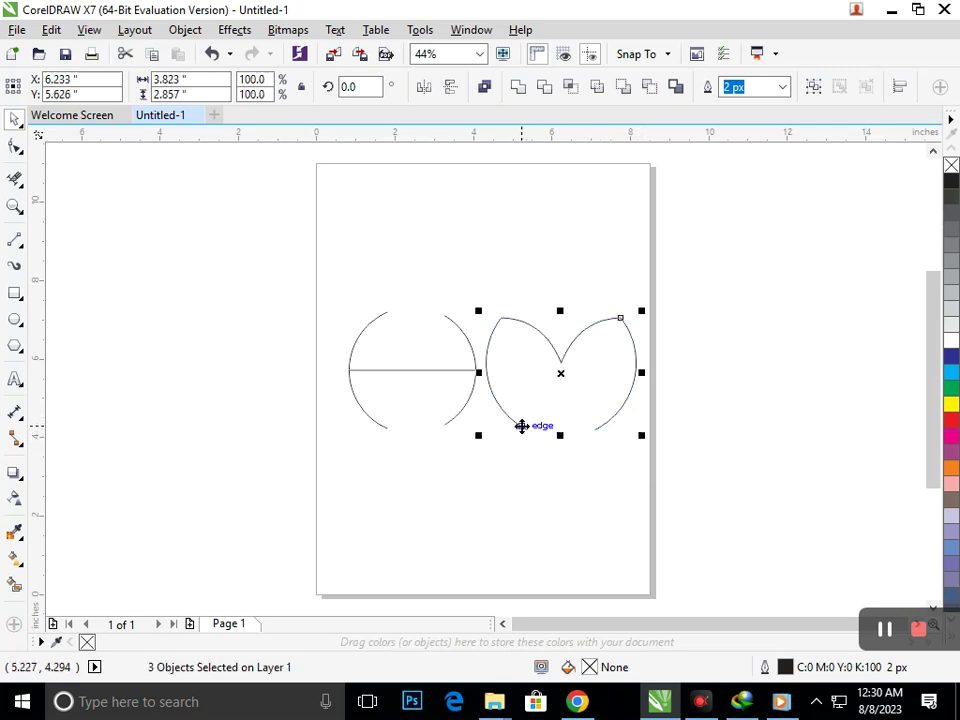
left_click_drag(521, 426, 528, 426)
left_click(538, 510)
Try outline widths of 25, 30, 60 and 70 px on all the H and M curves, settling on 100 px
left_click_drag(238, 290, 686, 476)
left_click(782, 88)
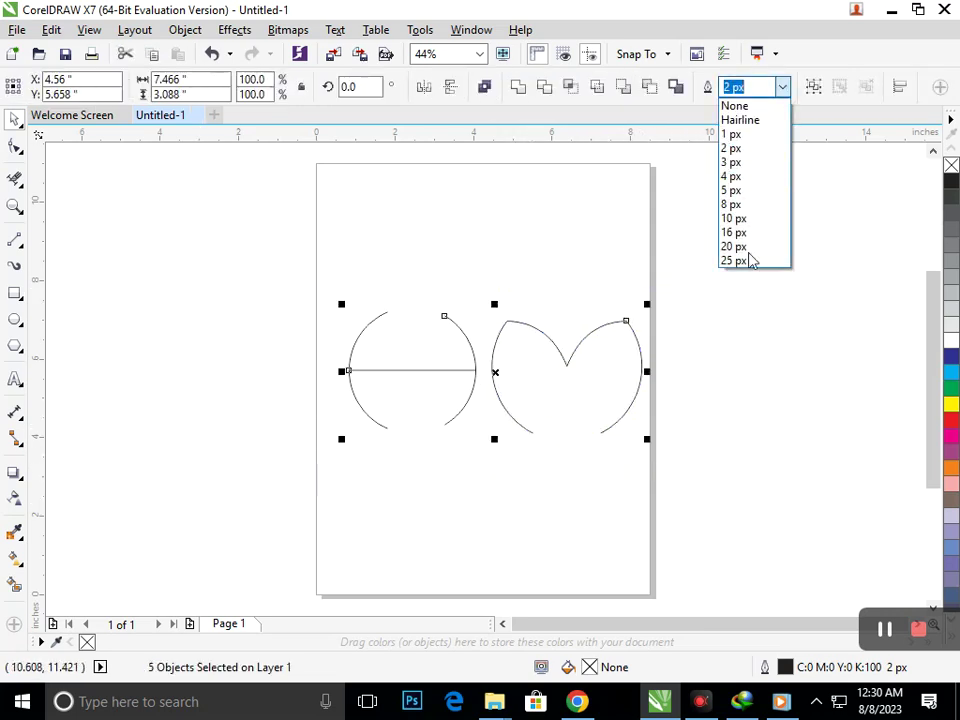
left_click(757, 262)
left_click(737, 87)
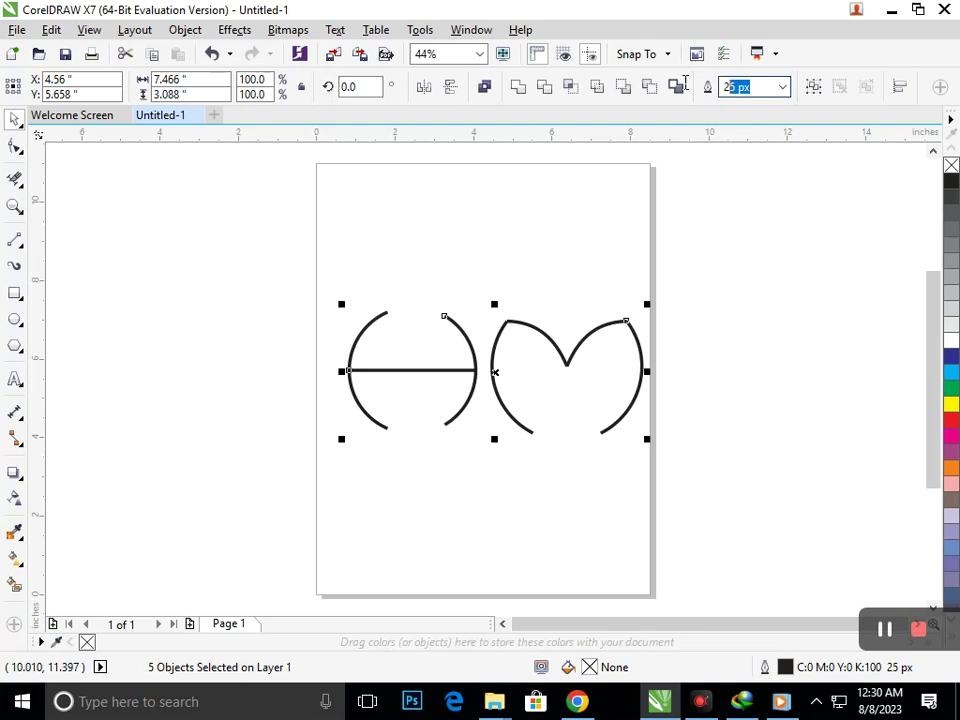
type("30")
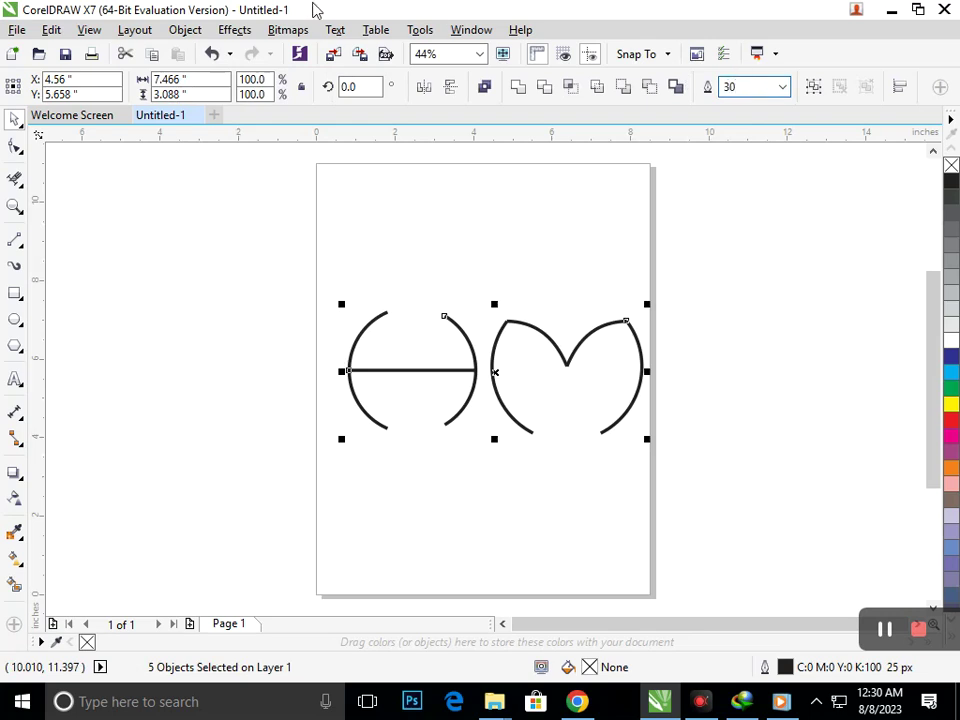
key("Return")
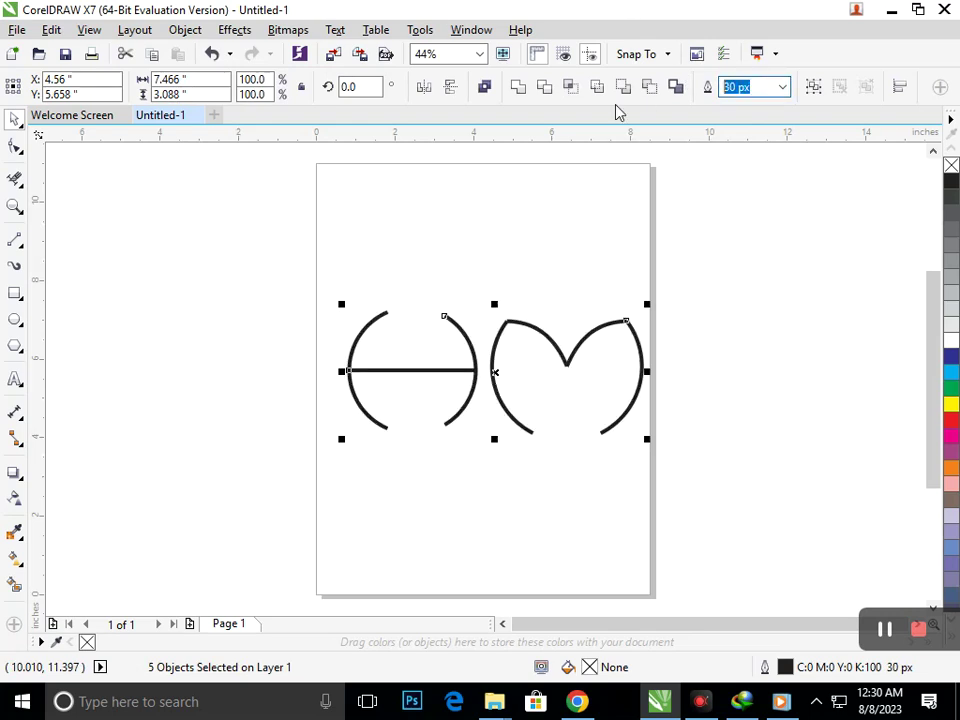
type("60")
key("Return")
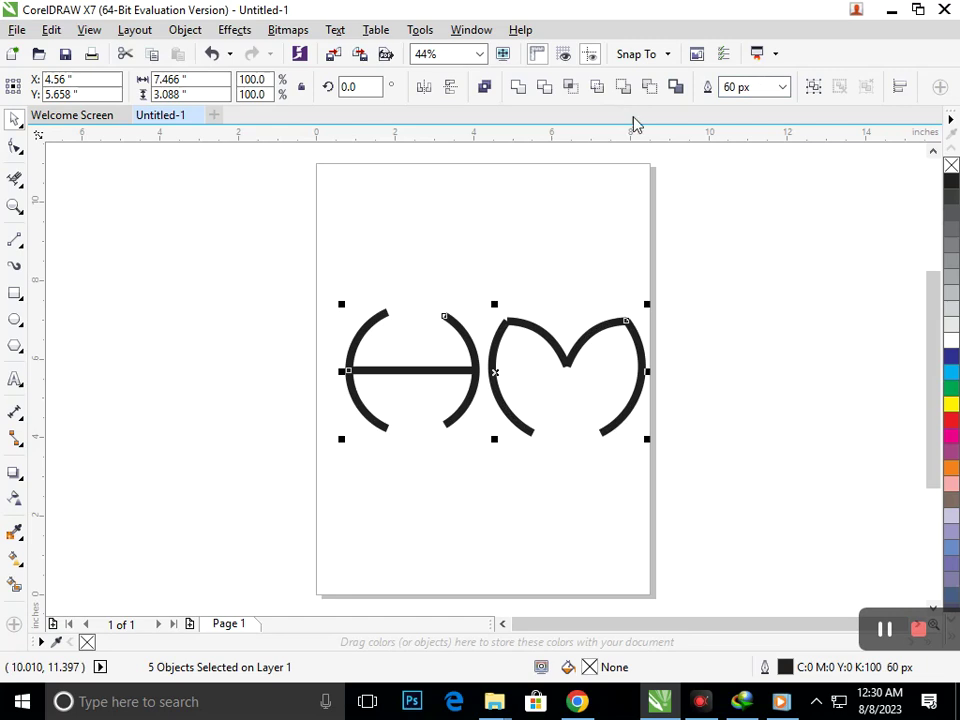
left_click(765, 86)
type("70")
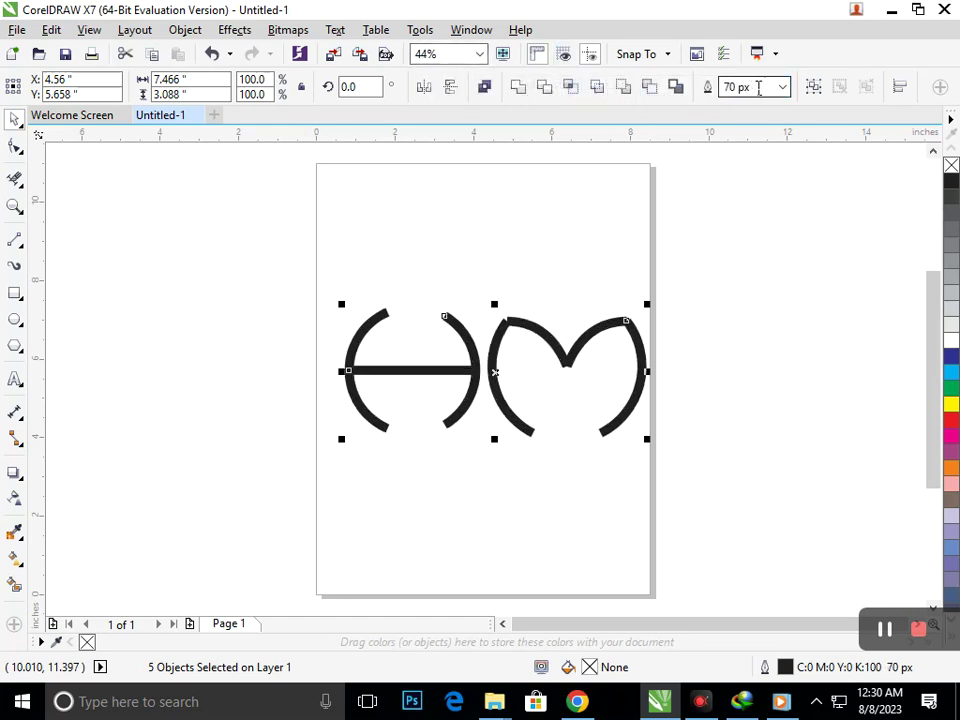
left_click(759, 87)
key("Return")
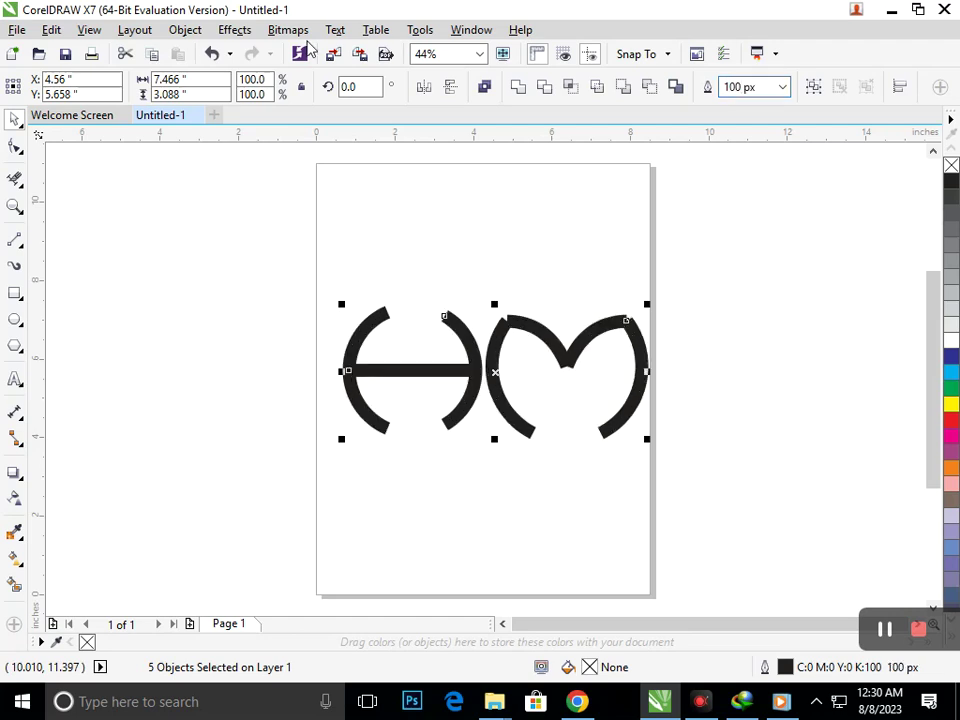
Move the whole H shape slightly left to widen the gap between it and the M
left_click(868, 540)
left_click_drag(288, 275, 490, 470)
left_click_drag(460, 424, 450, 423)
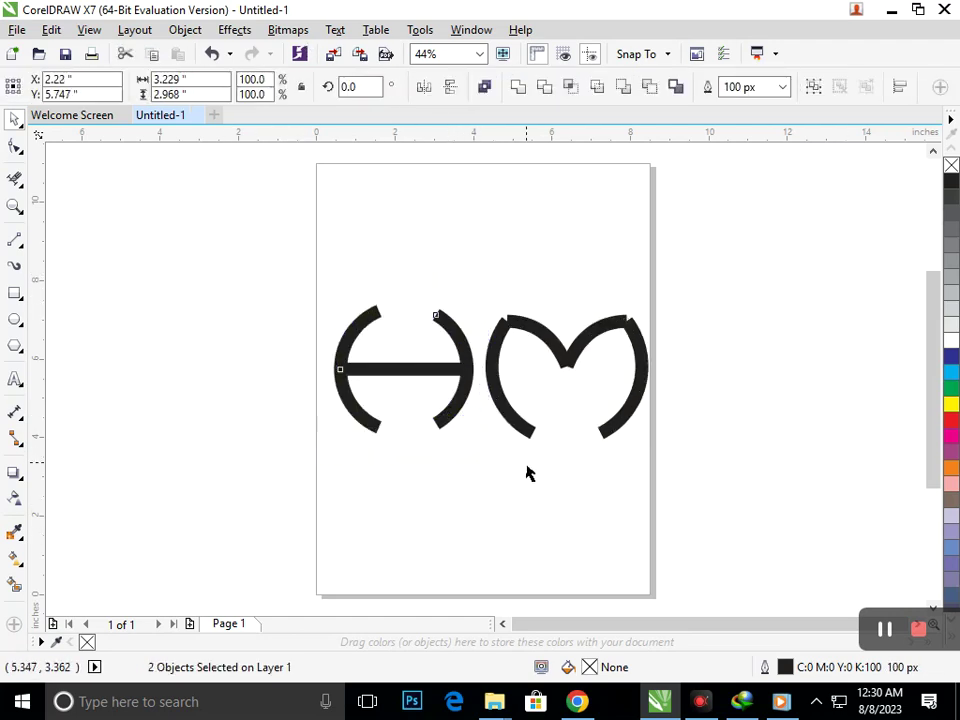
left_click(528, 471)
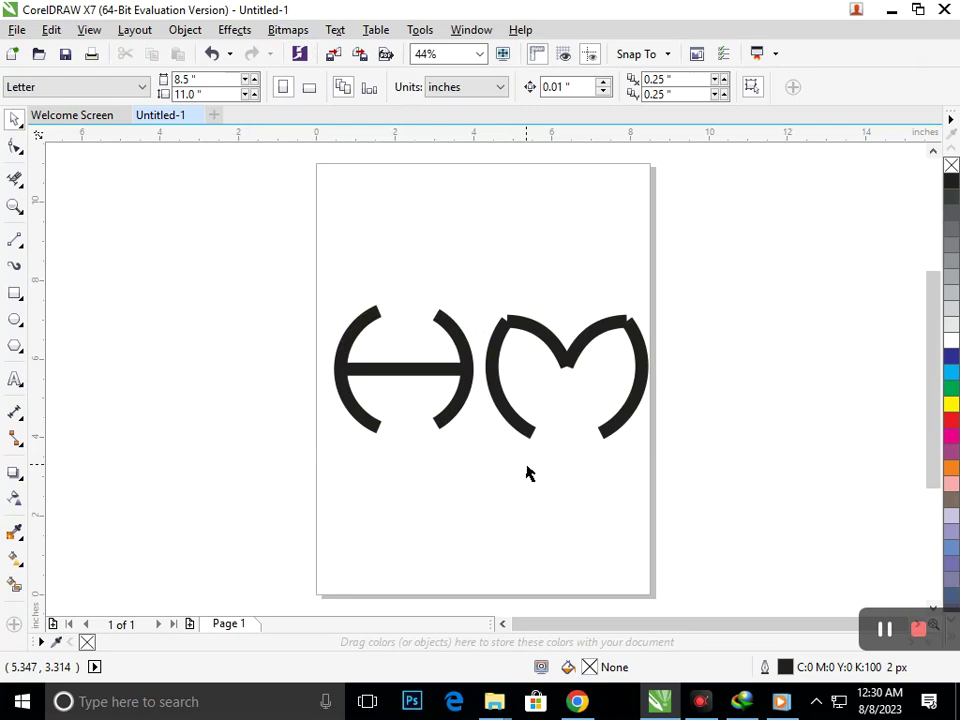
Give the M's outlines round line caps and enable Behind fill and Scale with object in the Outline Pen settings
left_click_drag(463, 283, 754, 501)
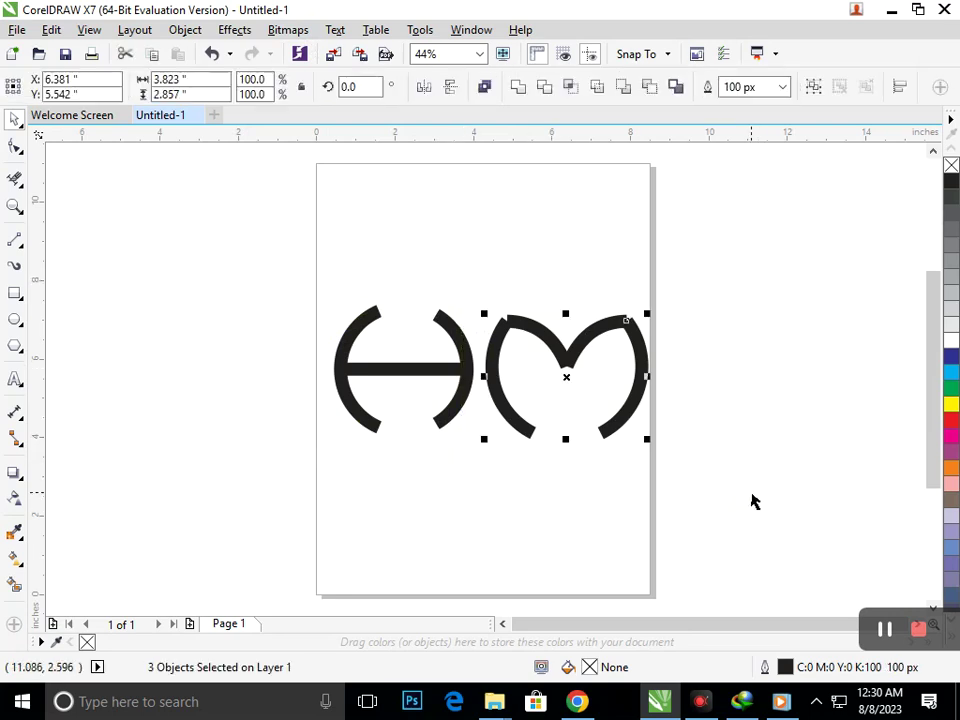
key("F12")
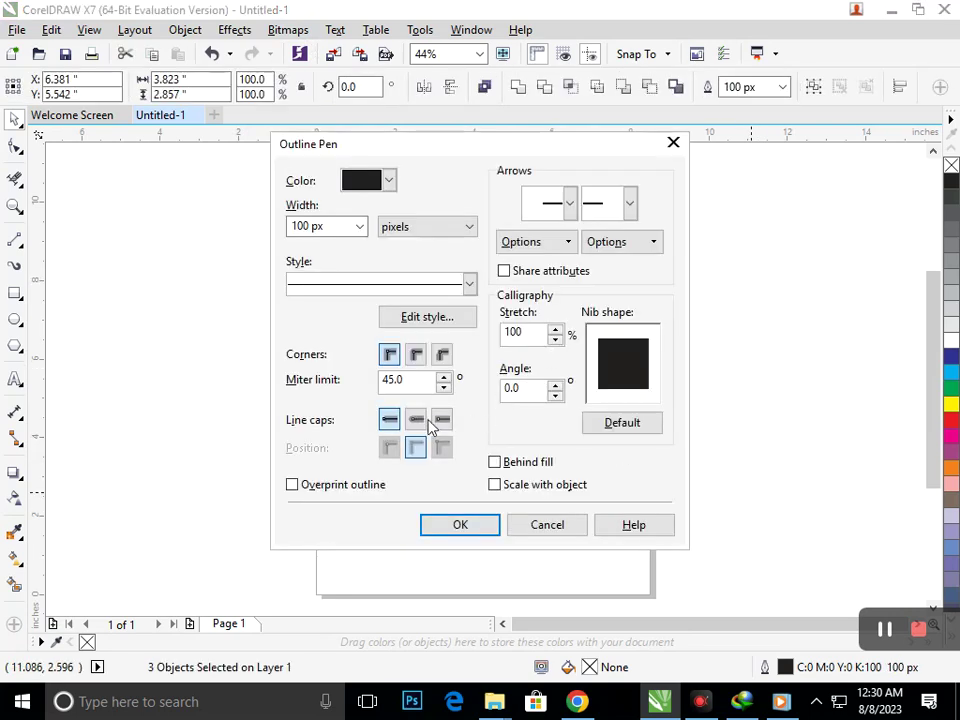
left_click(505, 462)
left_click(500, 484)
left_click(478, 531)
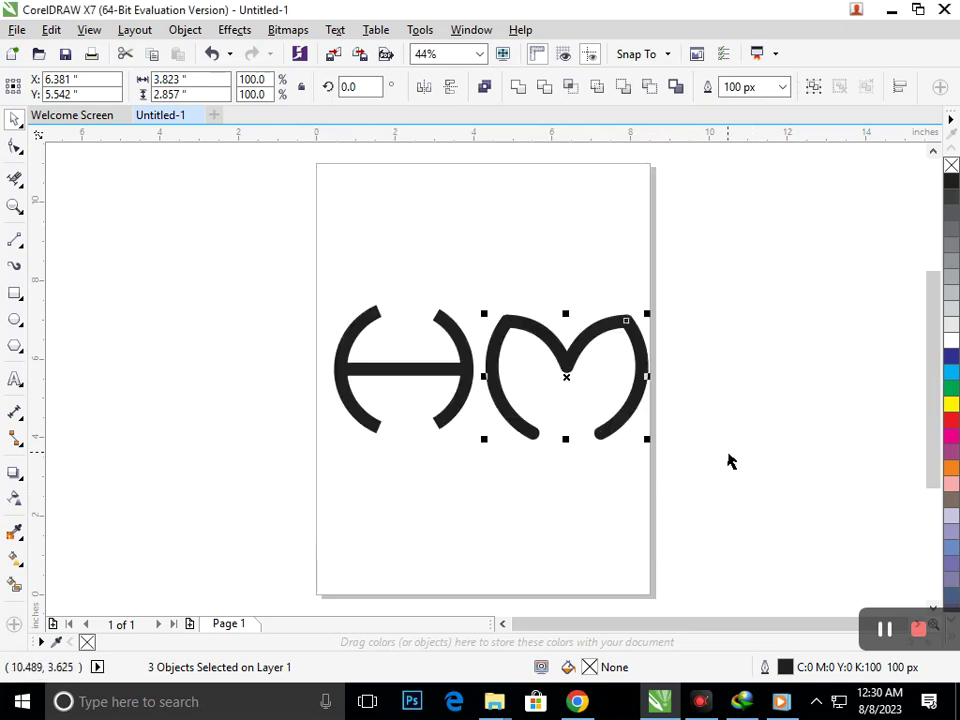
Enlarge the H to about 3.40 by 3.12 inches and lower it slightly so it lines up with the M
left_click(731, 461)
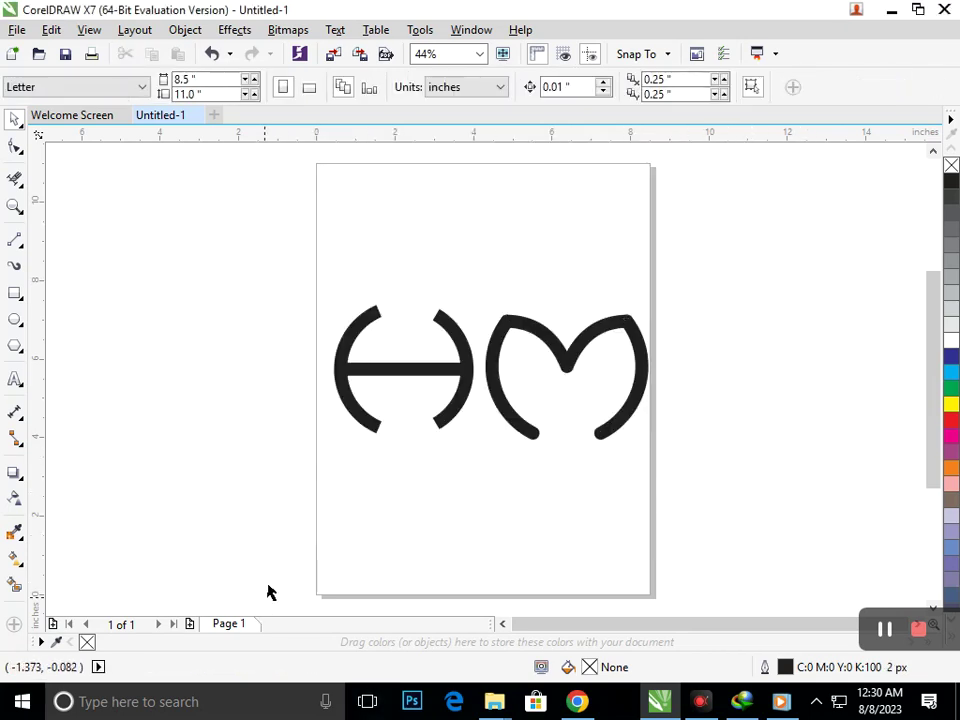
left_click_drag(270, 300, 489, 465)
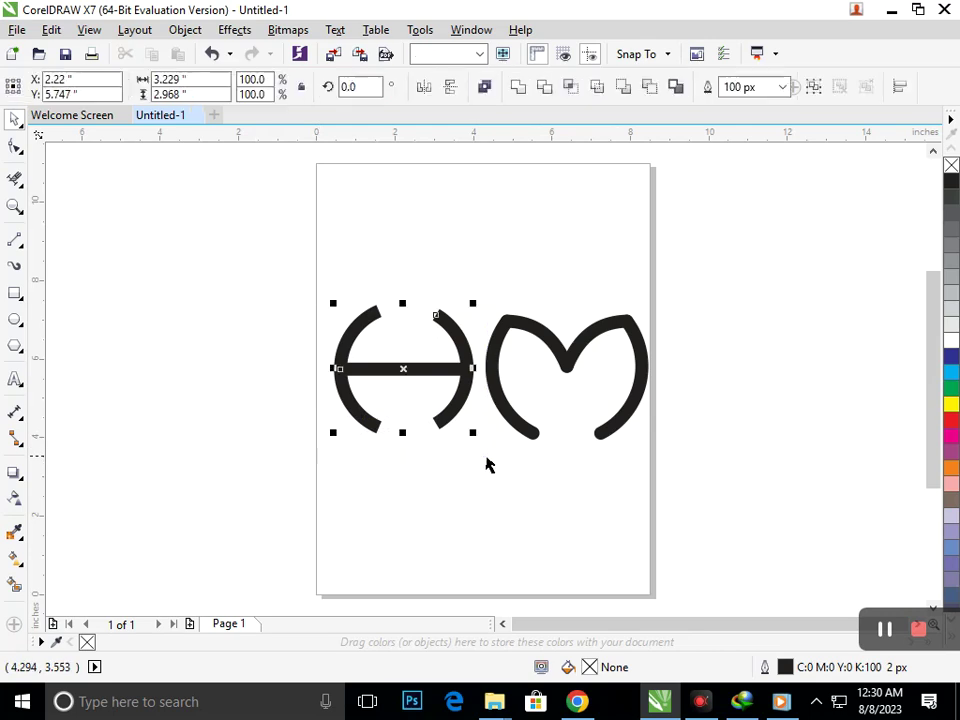
key("Down")
key("Down")
key("Down")
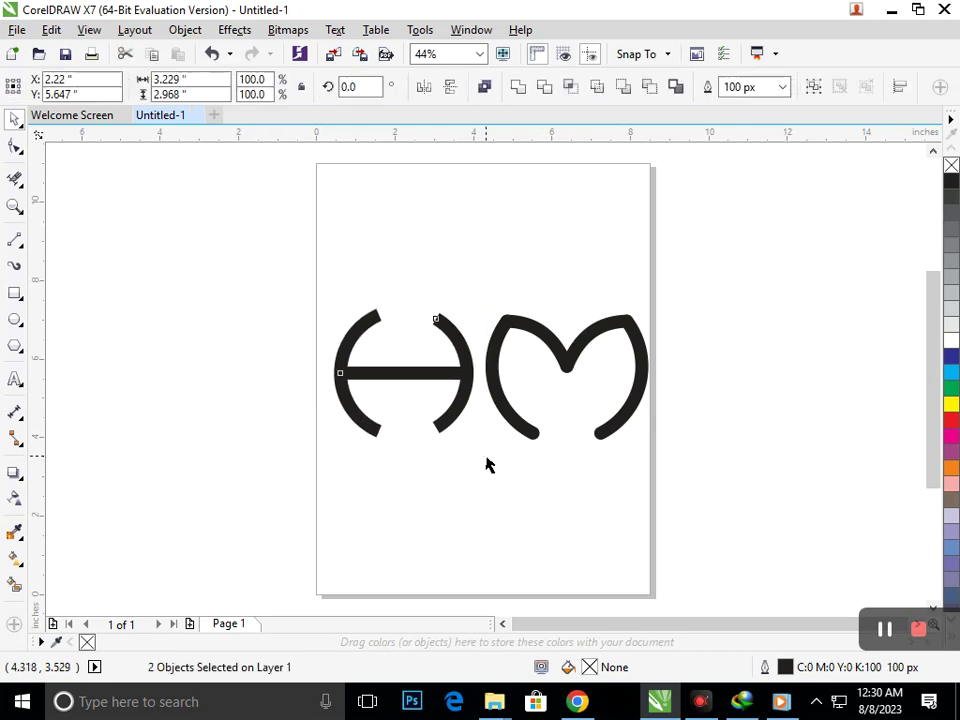
left_click_drag(333, 440, 328, 445)
key("Down")
key("Down")
key("Down")
key("Down")
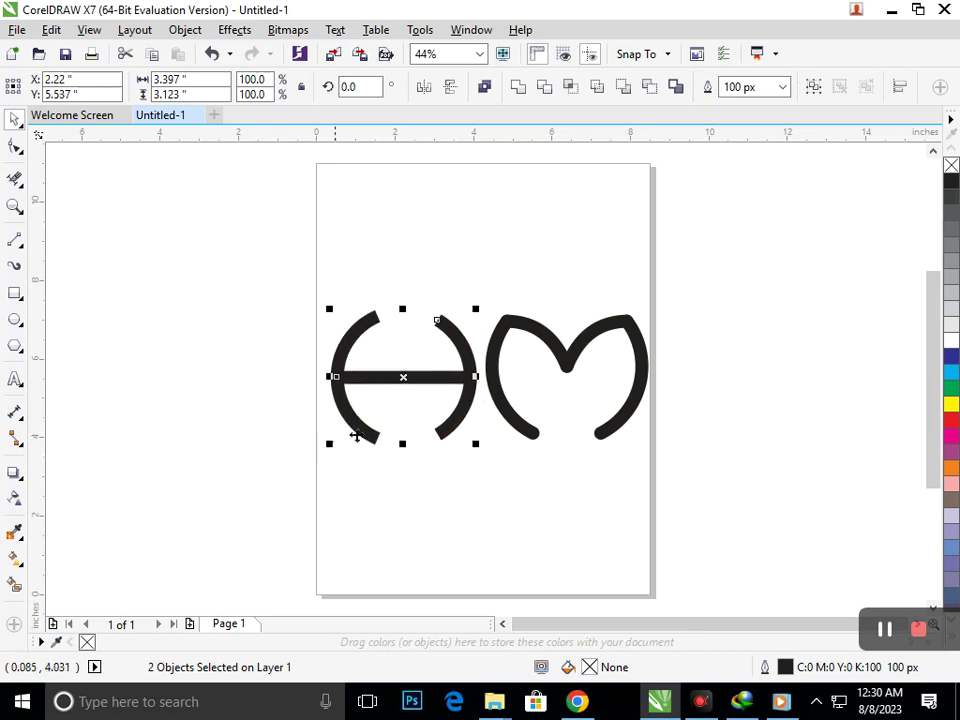
Weld the H curves into one object and the M curves into another, undoing the stray move of an M curve
left_click(518, 88)
left_click(565, 222)
left_click_drag(568, 366, 571, 273)
key("ctrl+z")
left_click_drag(754, 229, 482, 480)
left_click(519, 88)
left_click(692, 266)
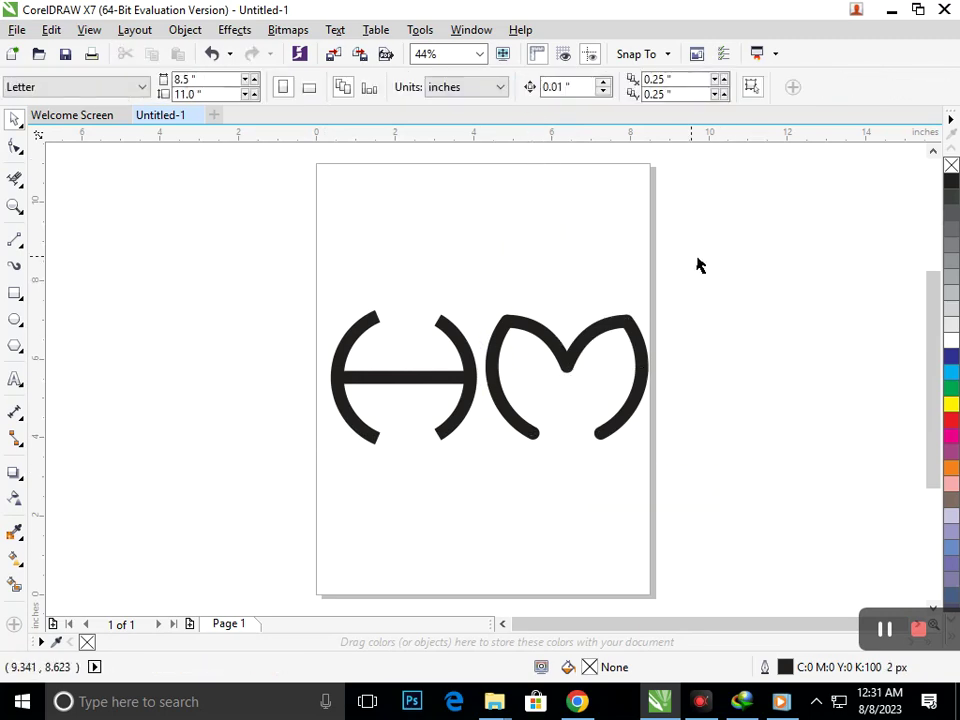
Give the H's outline round line caps and enable Behind fill and Scale with object in the Outline Pen settings
left_click(378, 380)
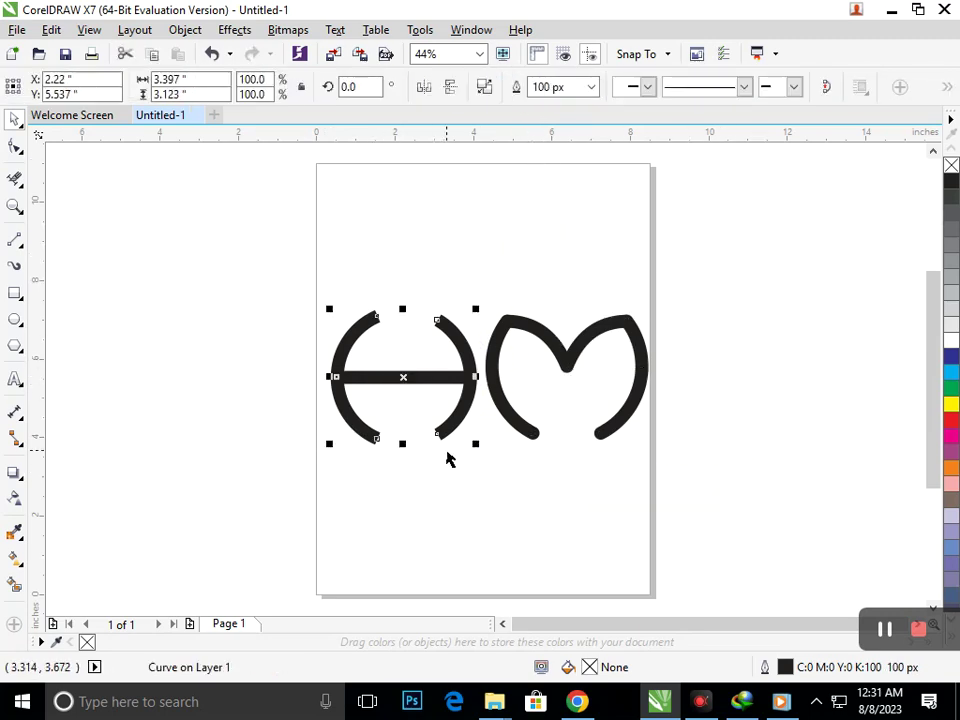
key("F12")
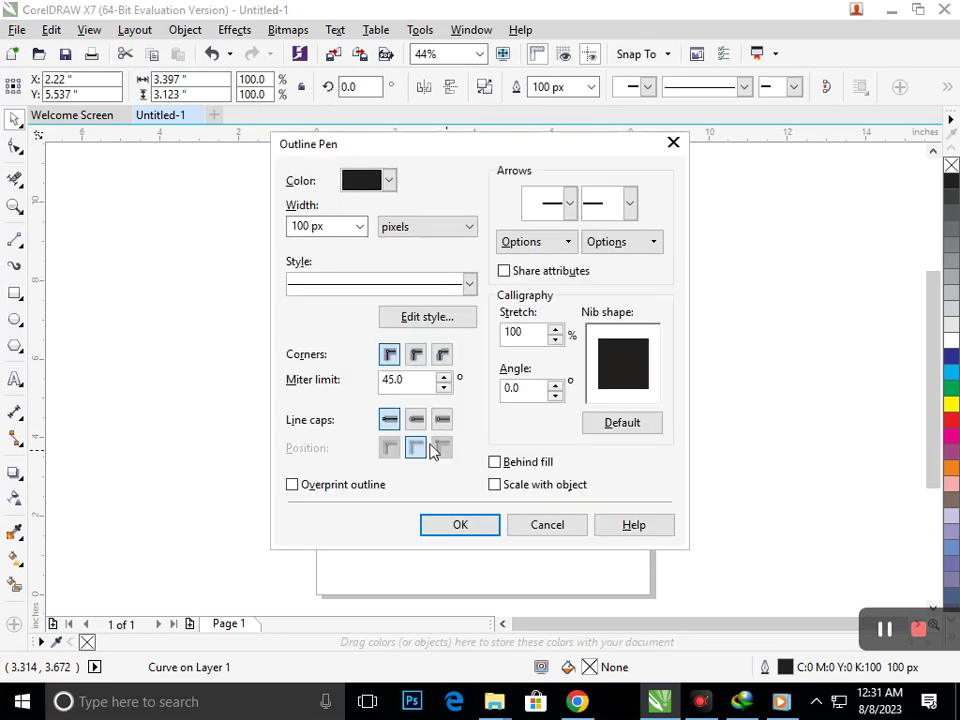
left_click(416, 420)
left_click(494, 462)
left_click(494, 484)
left_click(460, 524)
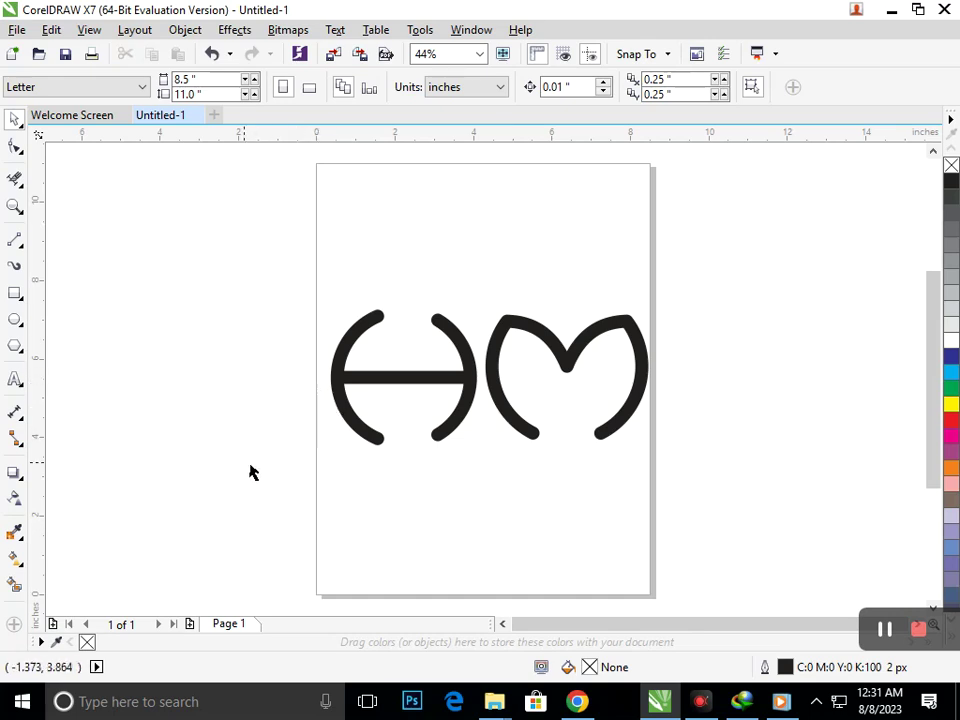
Convert the thick outlines of both the H and the M to filled objects
left_click(337, 392)
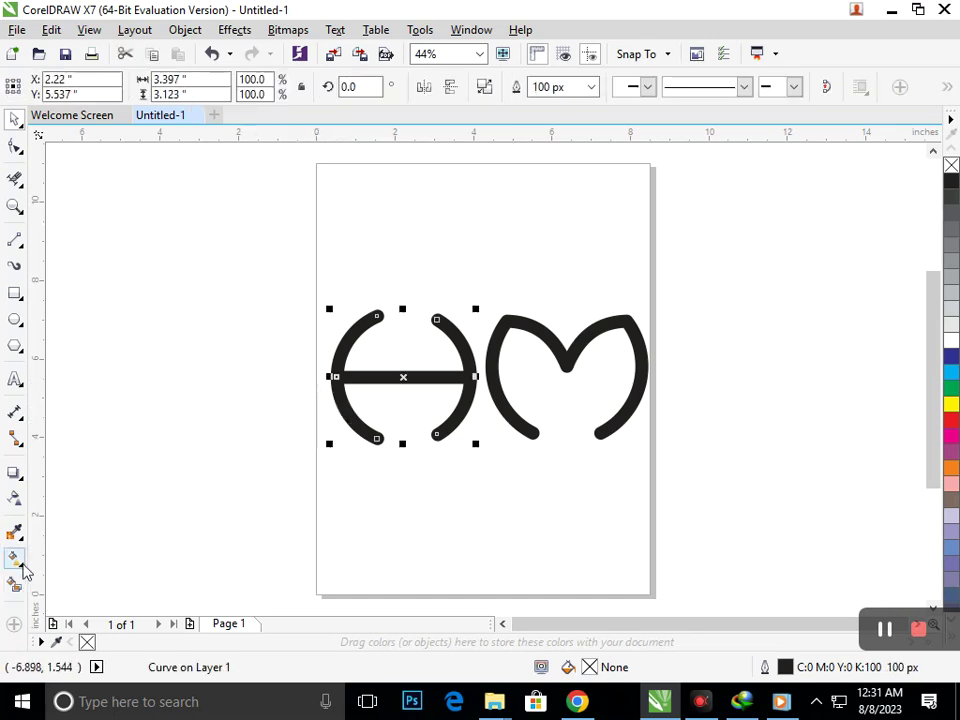
left_click_drag(218, 244, 733, 470)
left_click(186, 30)
left_click(287, 427)
left_click(86, 504)
Apply a horizontal linear fountain fill across the H, running from cyan at the left to magenta at the right
mouse_move(16, 560)
left_click(45, 558)
left_click(340, 388)
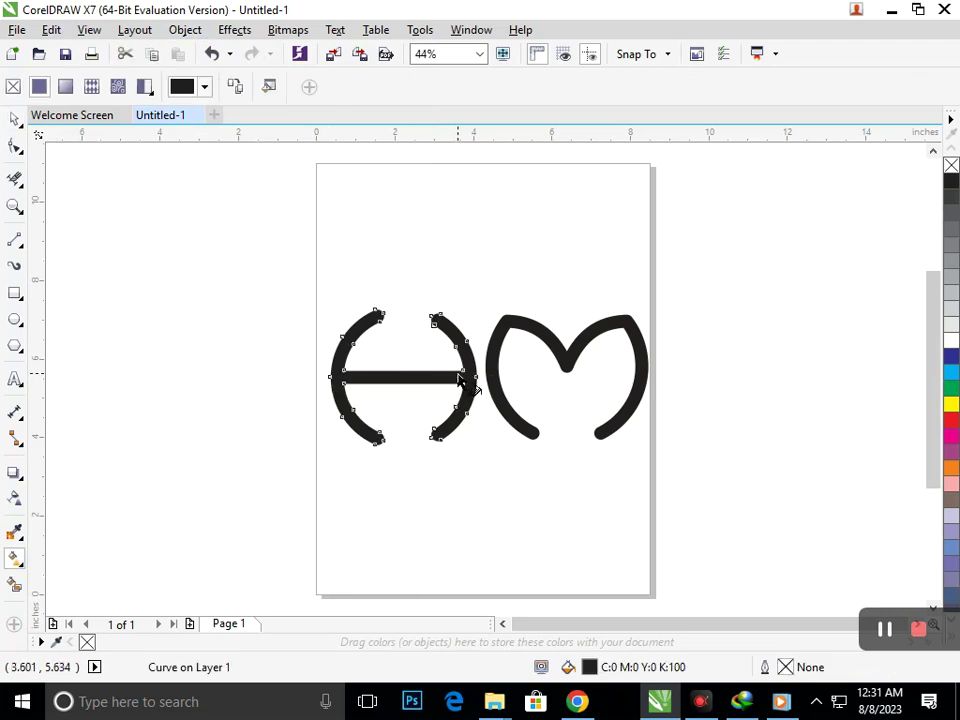
left_click_drag(332, 382, 467, 377)
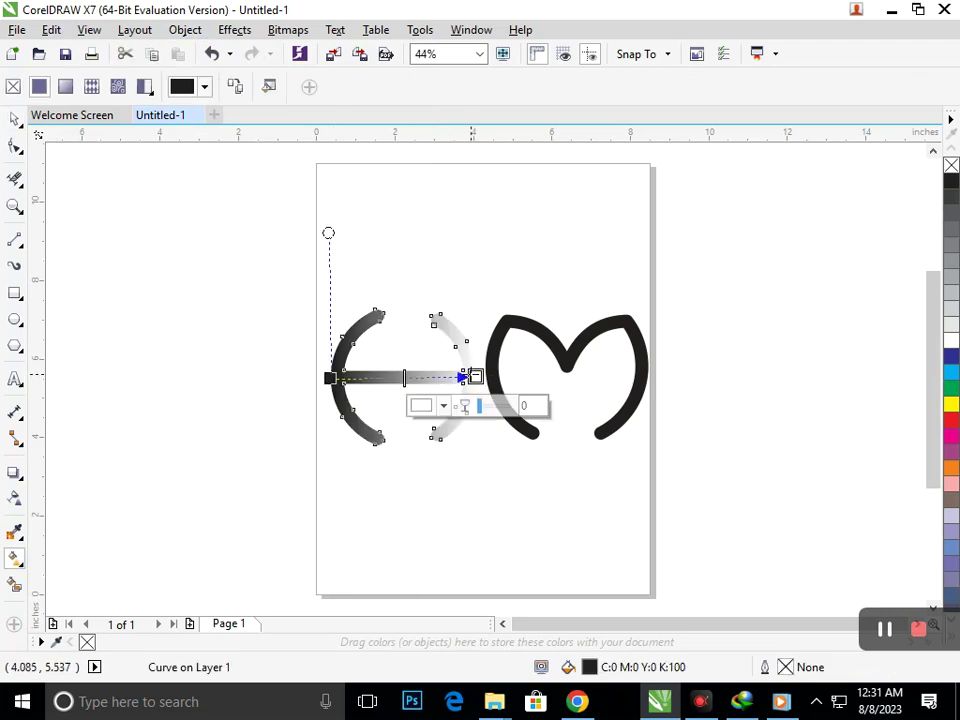
left_click(951, 437)
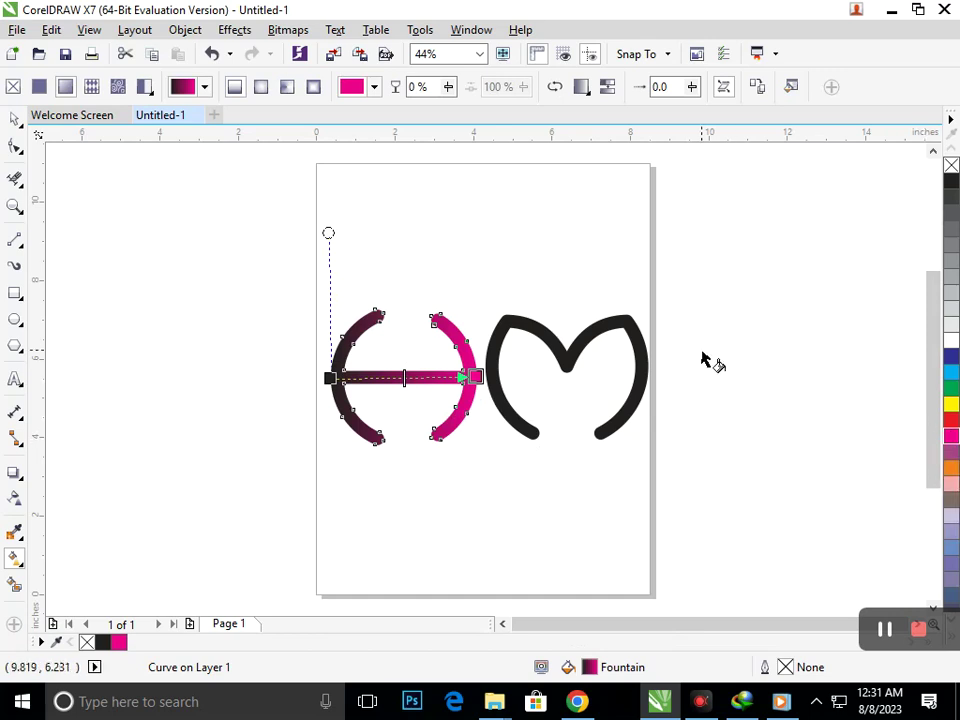
left_click(330, 377)
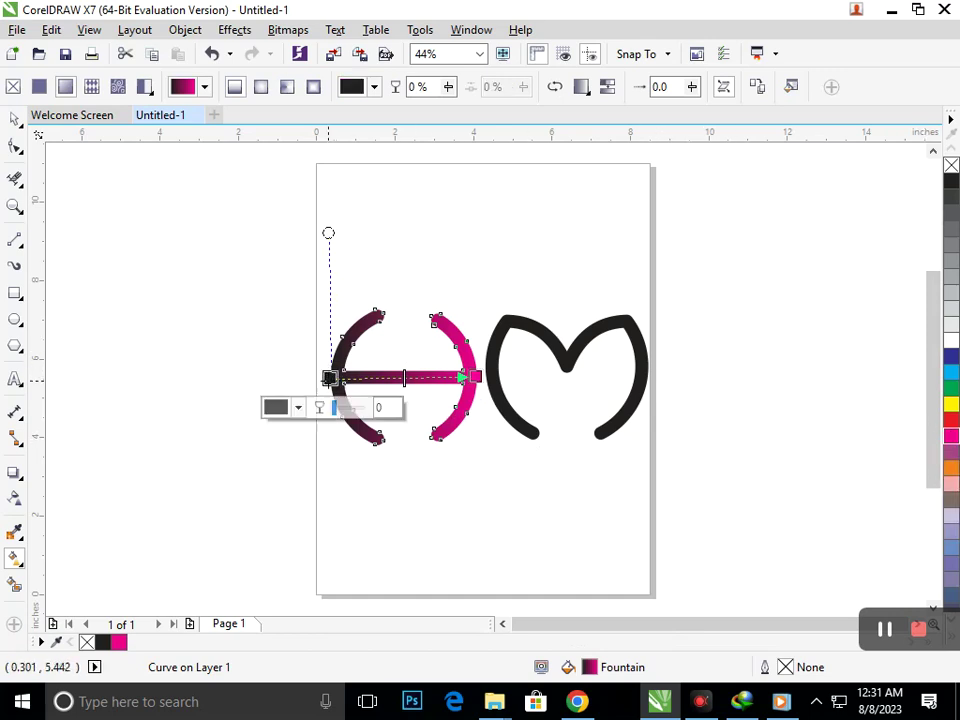
left_click(952, 371)
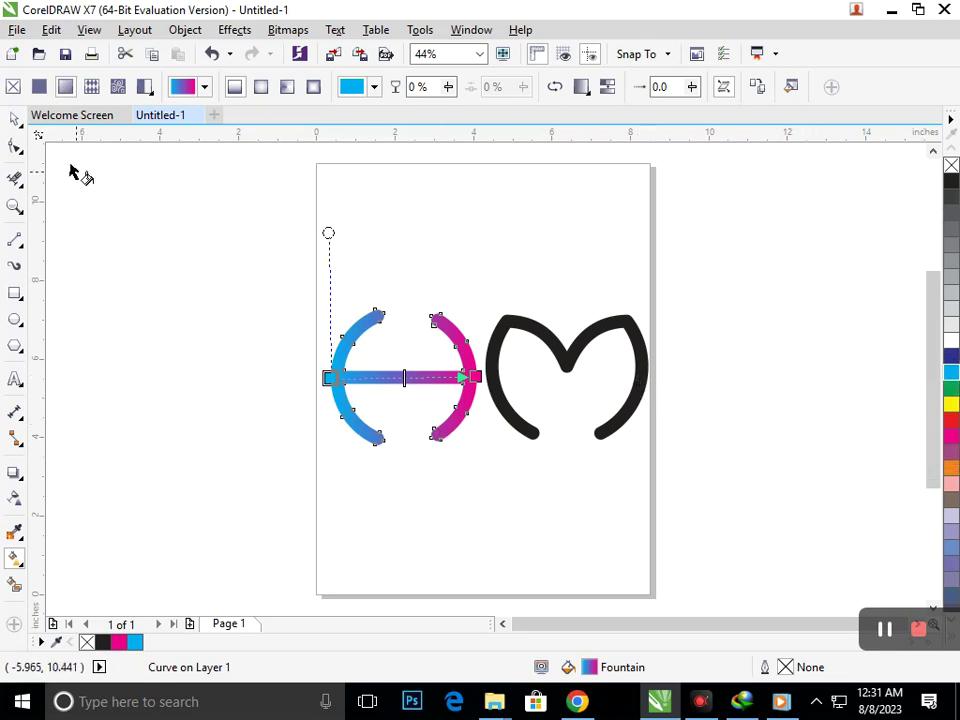
Apply a horizontal linear fountain fill across the M with orange as its right end colour
left_click(15, 119)
left_click(280, 380)
left_click(510, 422)
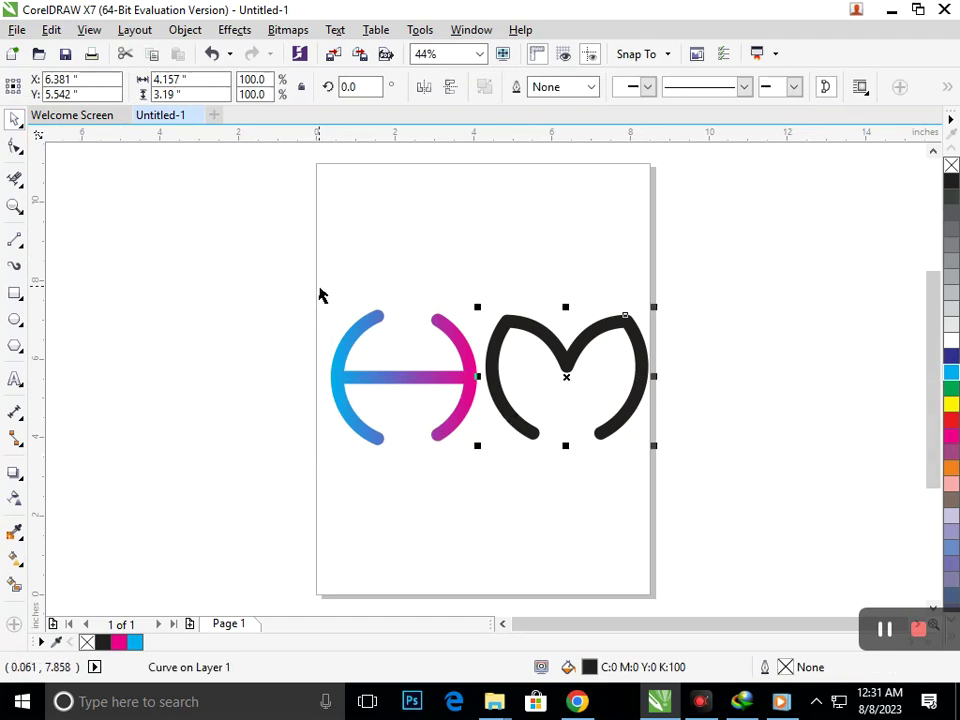
left_click(22, 568)
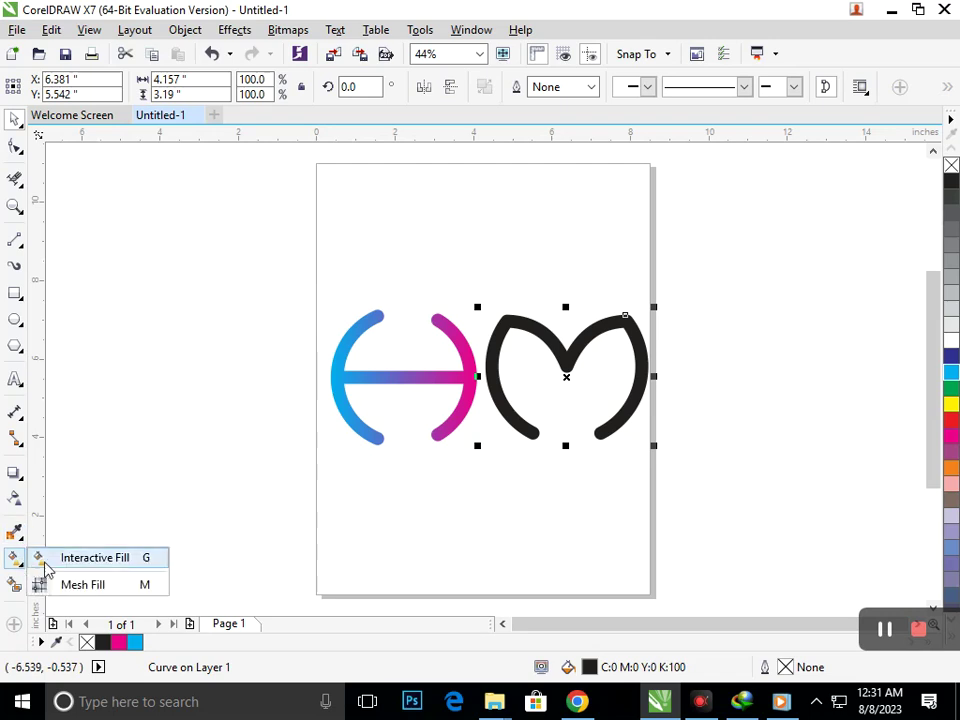
left_click(50, 557)
left_click_drag(487, 388, 645, 388)
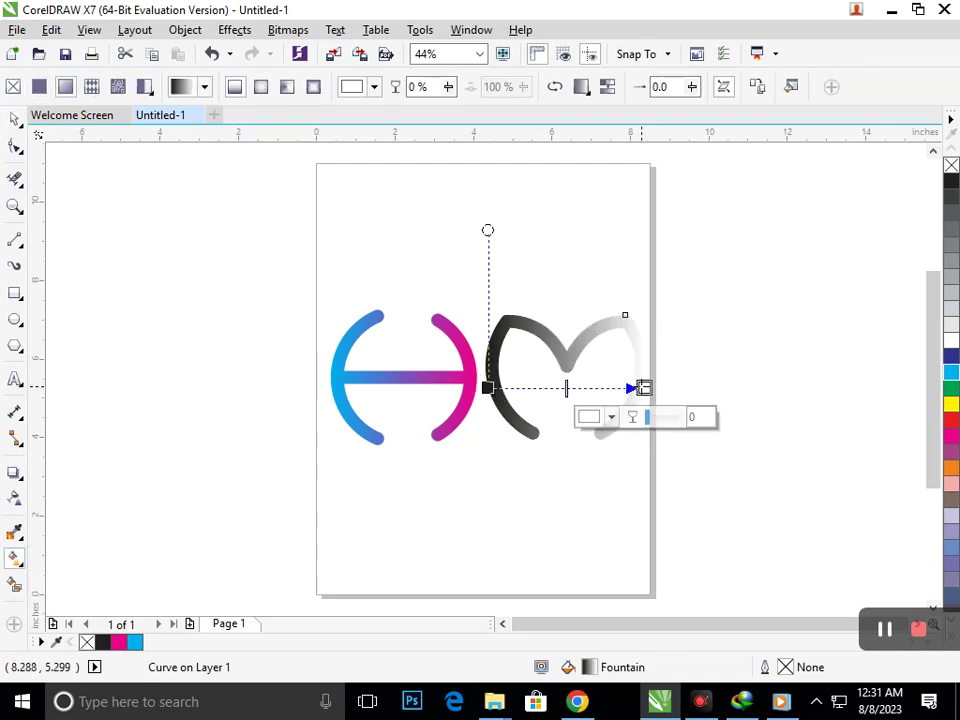
left_click(953, 468)
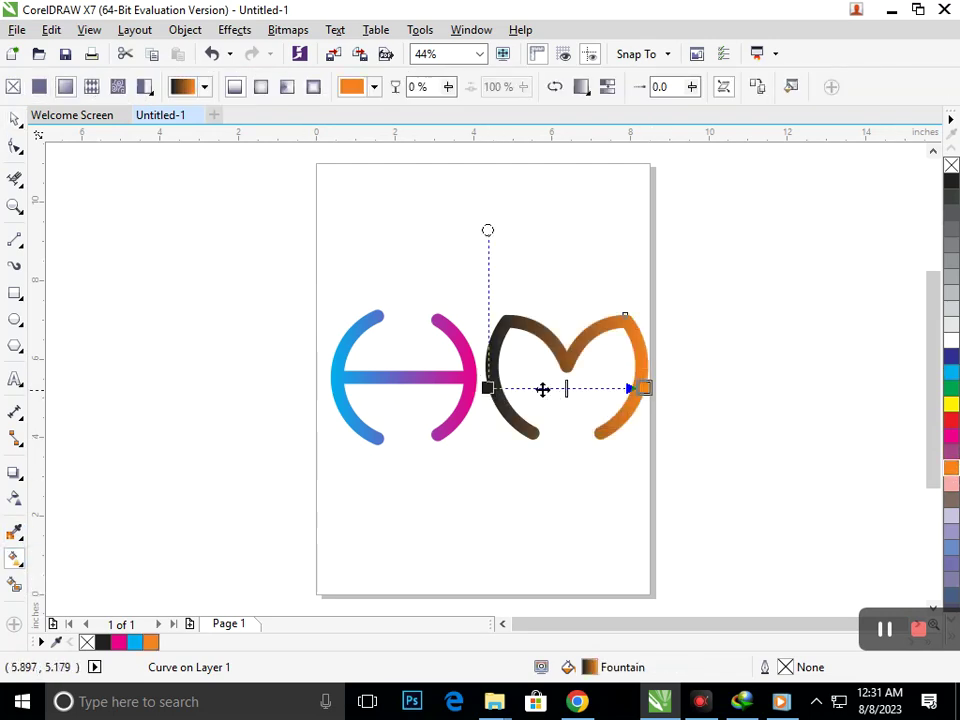
Try green and blue as the M gradient's left end colour, settling on red
left_click(488, 388)
left_click(951, 393)
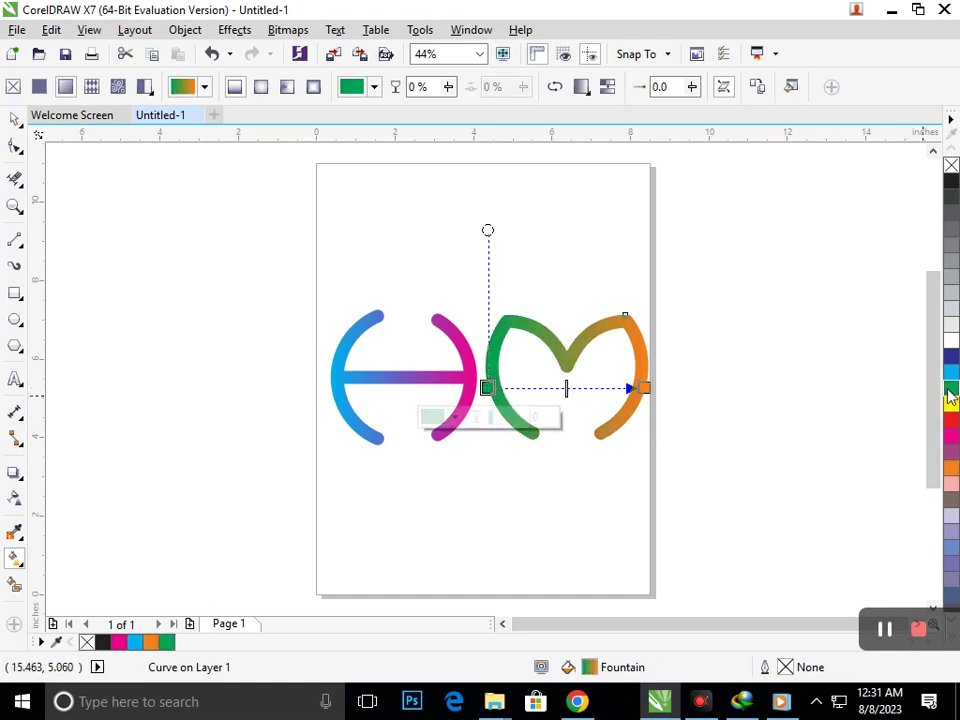
left_click(951, 356)
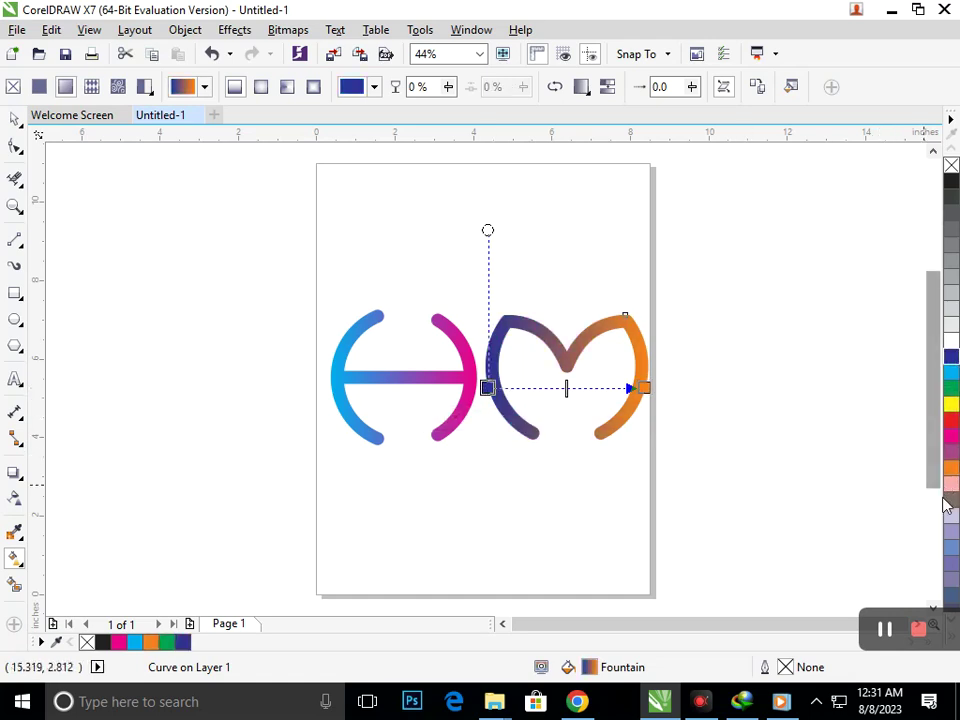
left_click(951, 470)
left_click(952, 428)
Add a middle colour node at 53% on the M's gradient and make it 60% Black grey
left_click(645, 387)
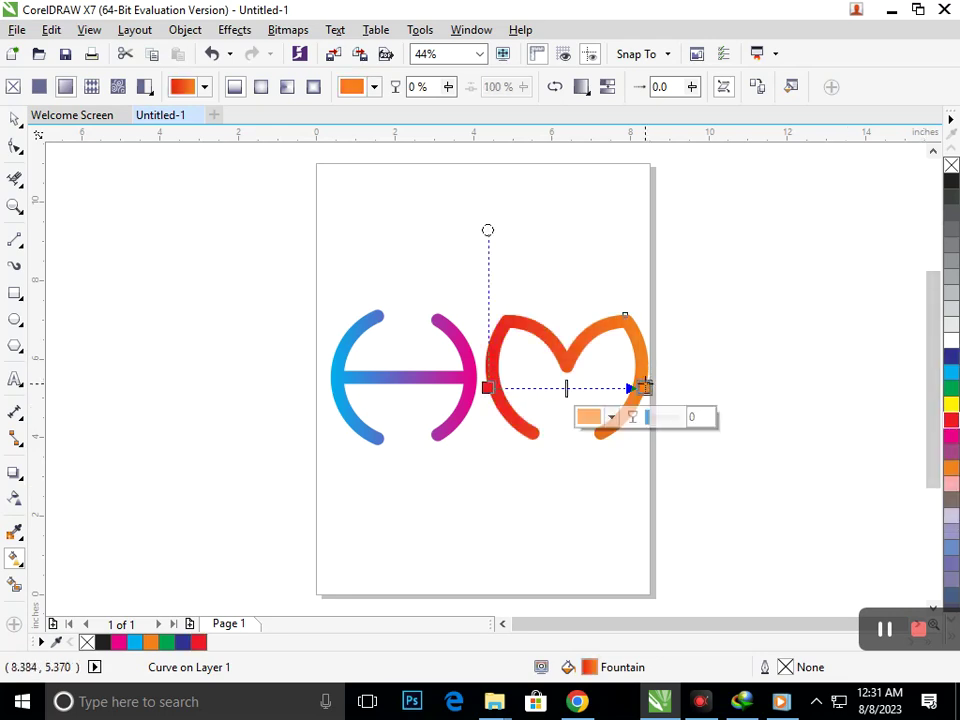
double_click(570, 388)
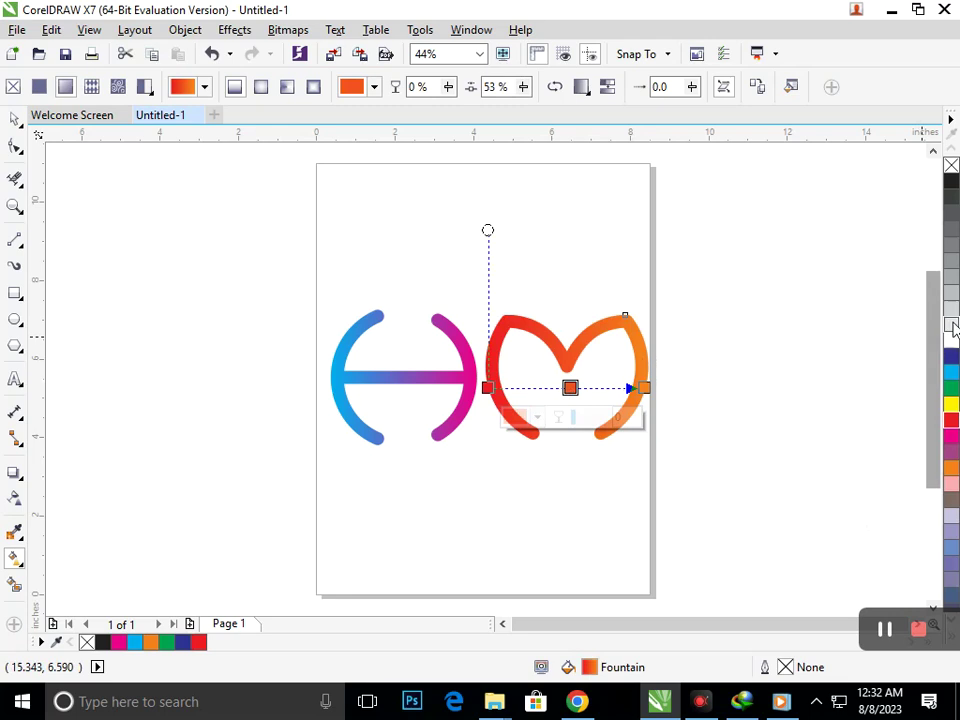
left_click(951, 285)
left_click(951, 245)
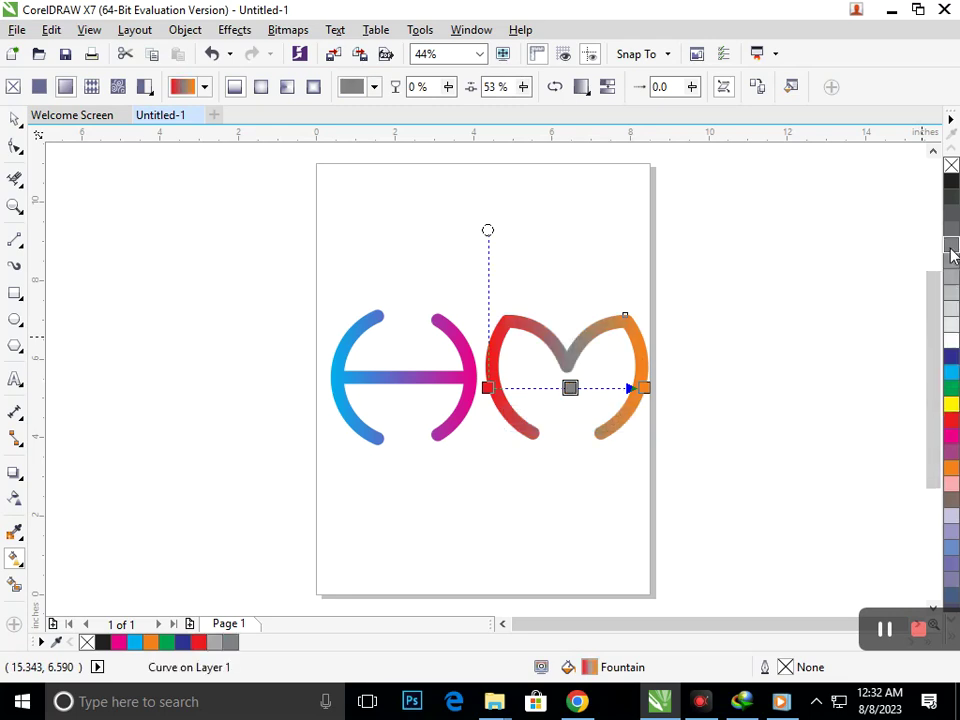
Add a middle colour node at 46% on the H's gradient, set it to 60% Black, and deselect the letter
left_click(420, 383)
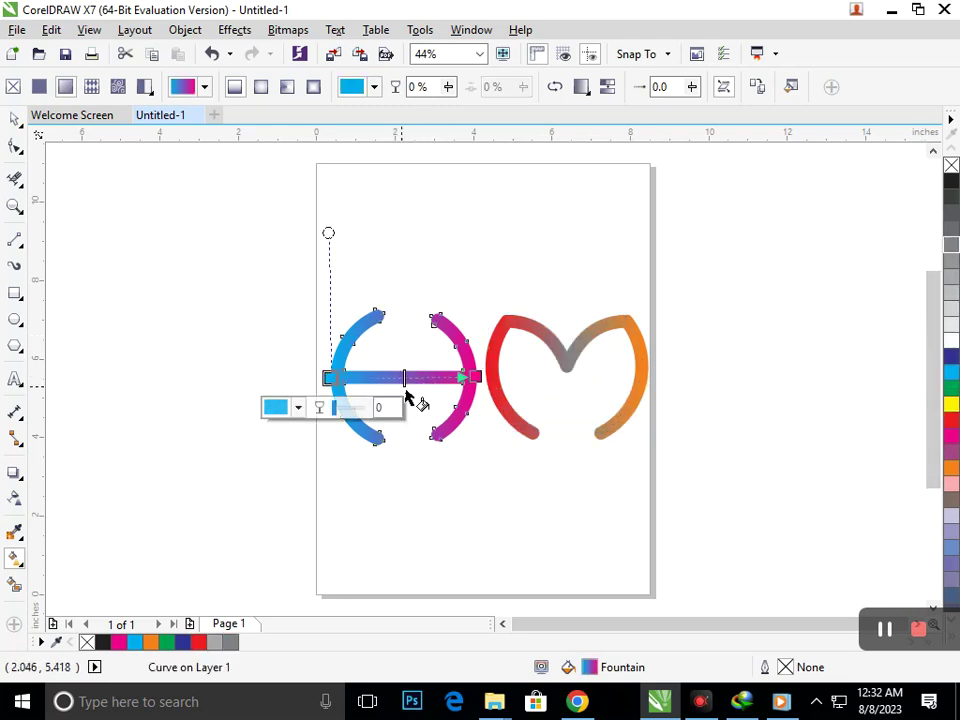
double_click(399, 378)
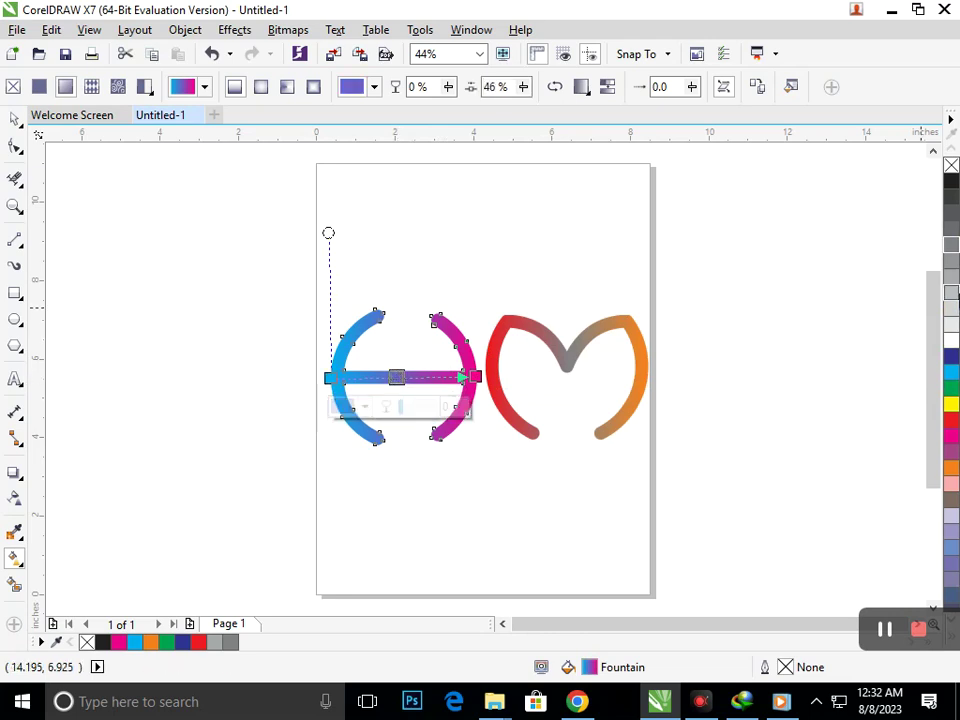
left_click(951, 245)
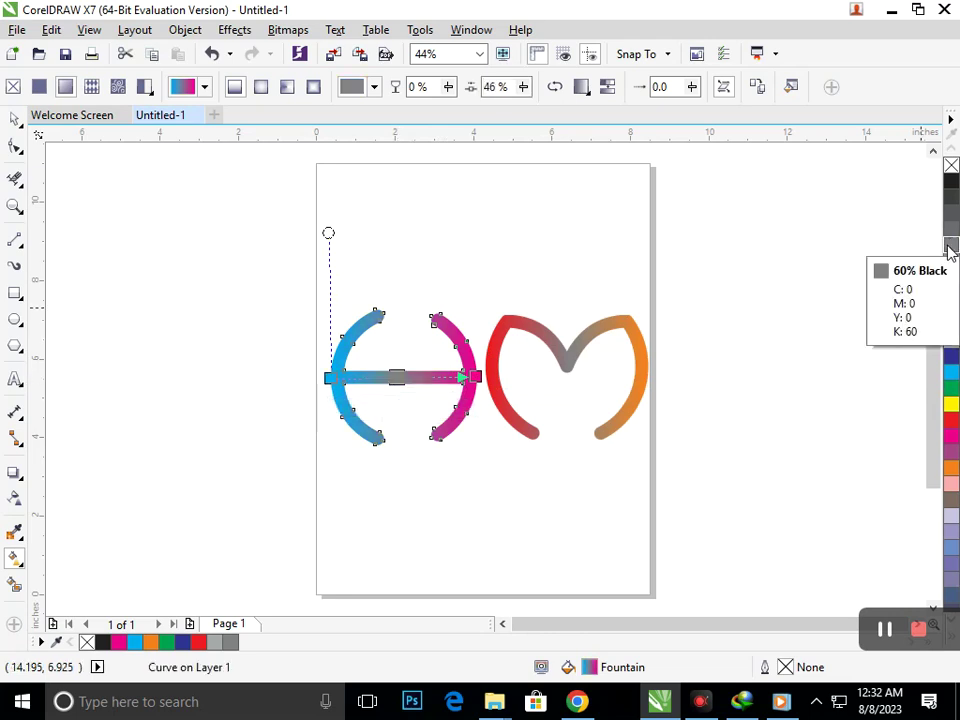
left_click(20, 151)
left_click(78, 236)
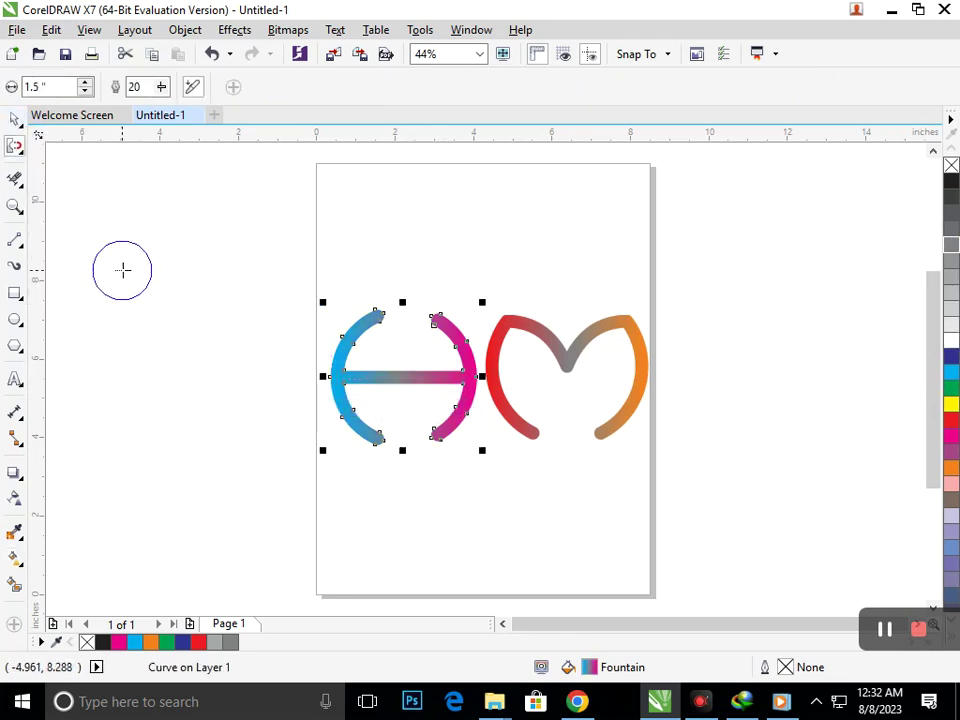
left_click(14, 118)
left_click(257, 366)
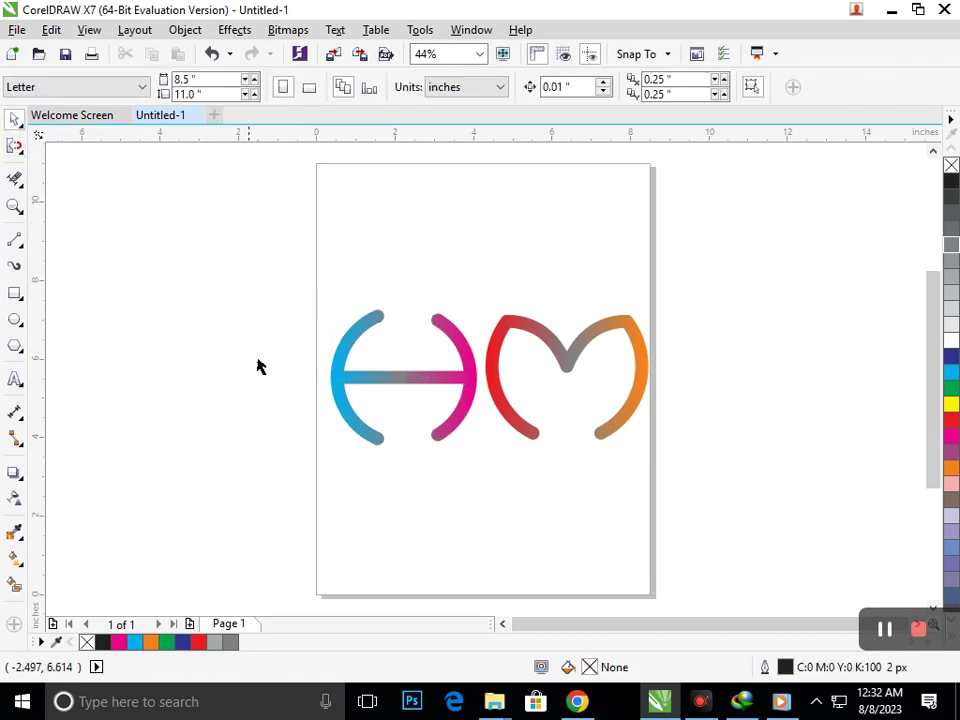
Shrink the H and M together around their shared centre to slightly under half their size
left_click_drag(255, 264, 652, 460)
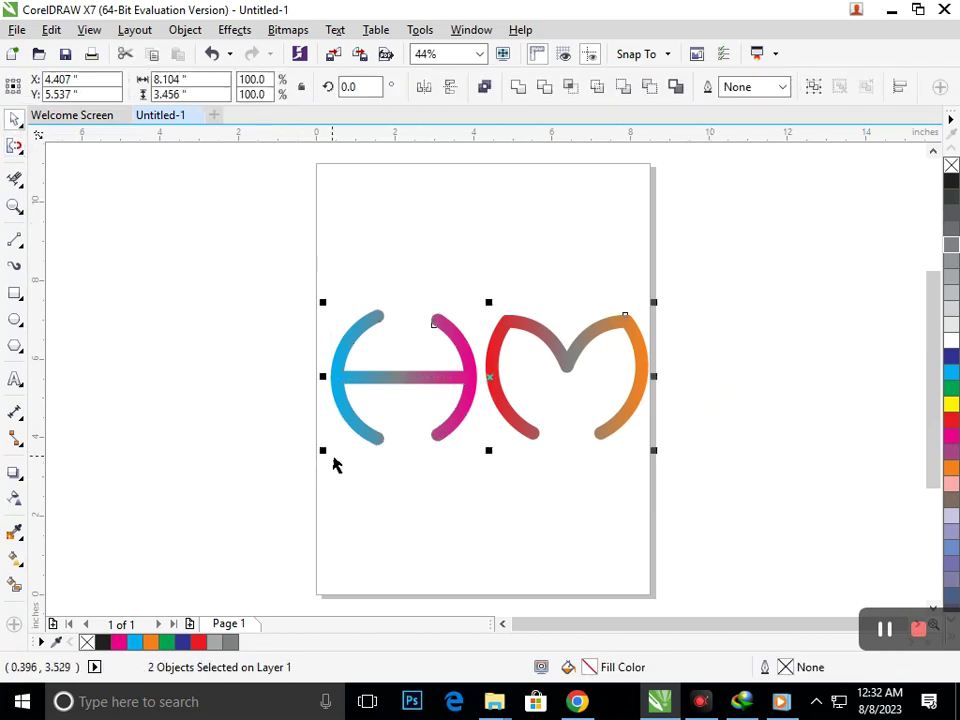
left_click_drag(328, 449, 422, 438)
left_click(525, 469)
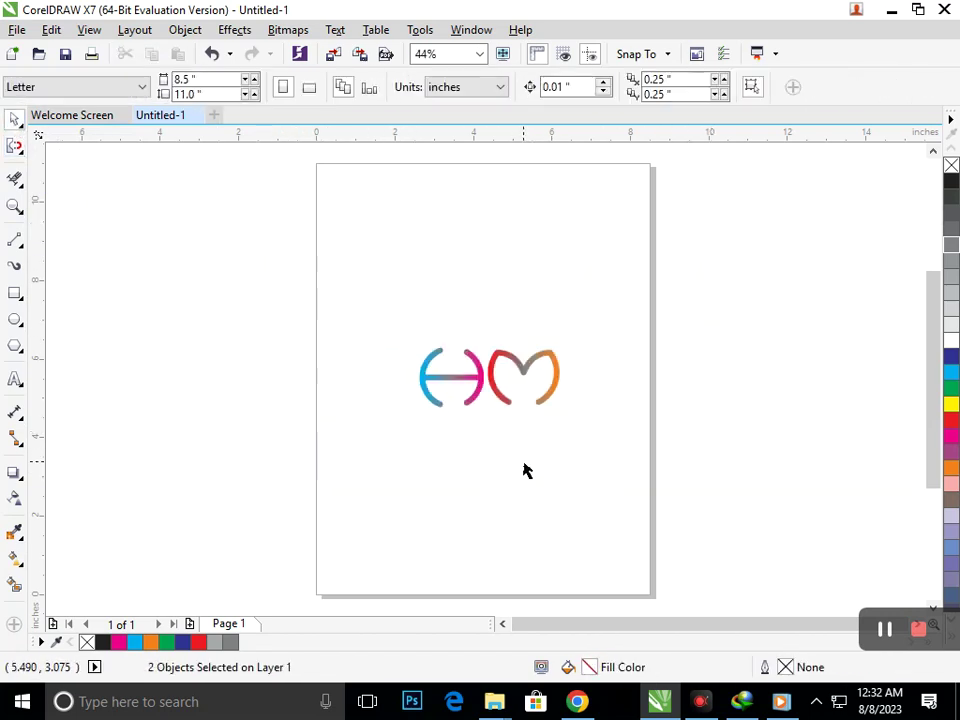
Draw a frame rectangle about 4.62 by 1.99 inches around both letters and round its corners to about 0.5 inch
left_click(14, 293)
left_click_drag(397, 334, 578, 412)
left_click(16, 147)
left_click(62, 144)
left_click_drag(398, 334, 418, 343)
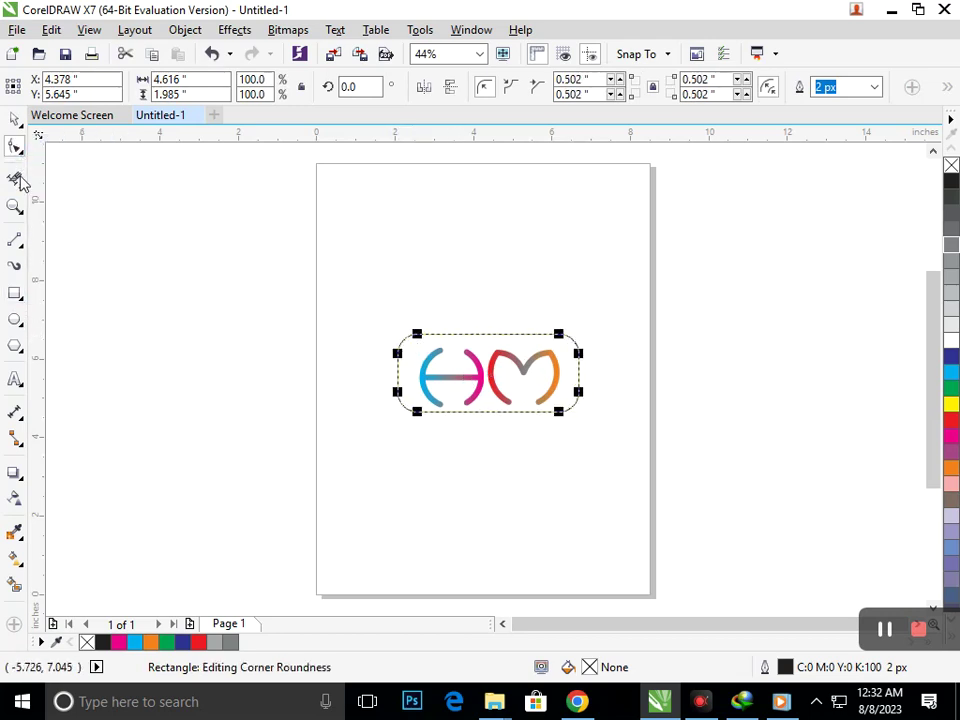
left_click(14, 120)
left_click(436, 418)
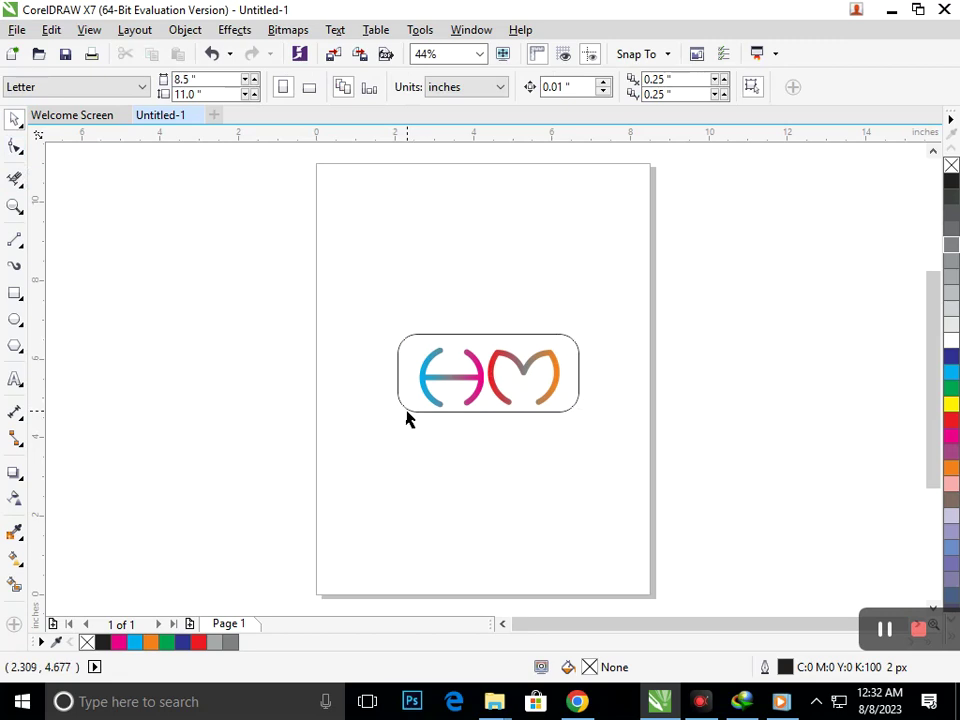
Try adding a drop shadow to the rounded rectangle from several starting points, undoing each attempt
left_click(407, 416)
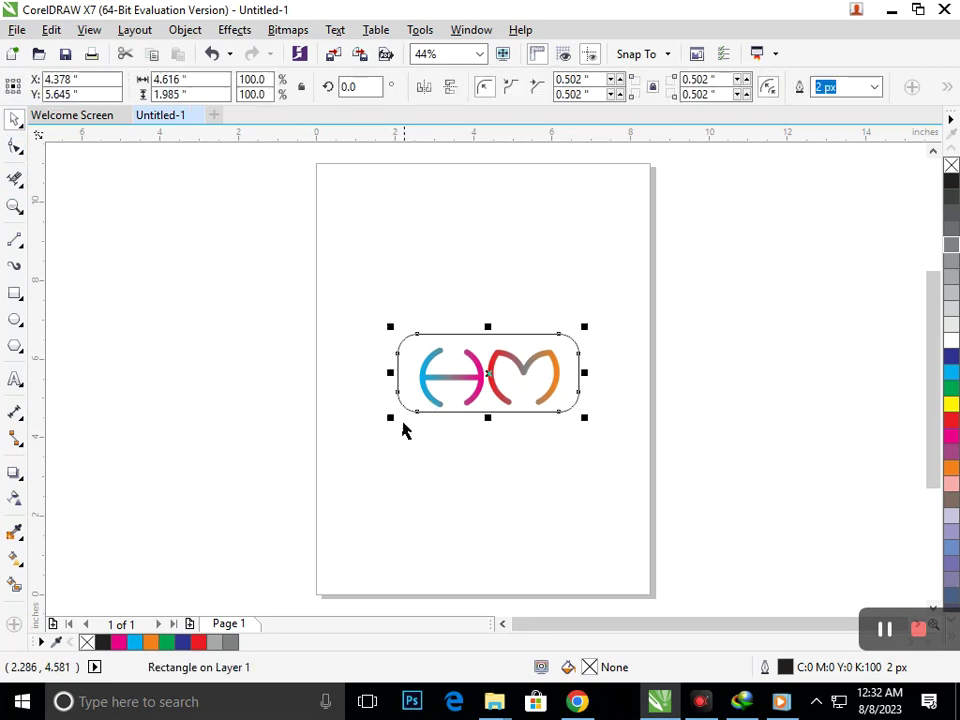
left_click(14, 473)
mouse_move(418, 414)
left_mouse_down()
mouse_move(422, 426)
mouse_move(414, 408)
left_mouse_up()
key("ctrl+z")
left_click_drag(393, 360, 444, 369)
key("ctrl+z")
mouse_move(558, 418)
left_mouse_down()
mouse_move(574, 440)
mouse_move(566, 424)
left_mouse_up()
key("ctrl+z")
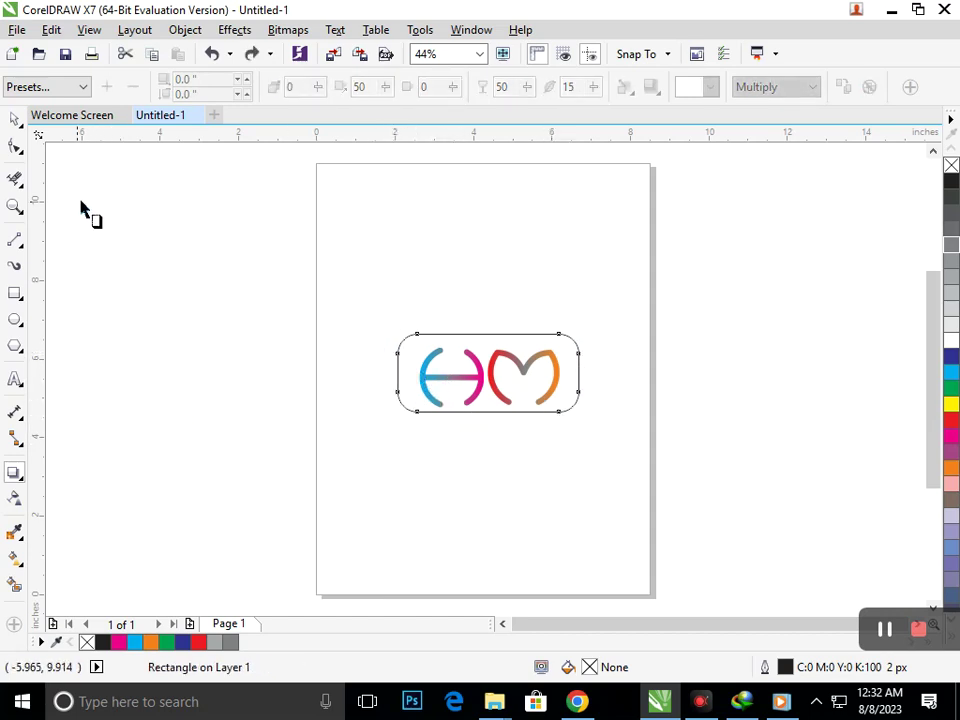
Try moving the rounded rectangle slightly down, and undo the move
left_click(12, 117)
left_click(93, 295)
left_click_drag(447, 411, 439, 445)
key("ctrl+z")
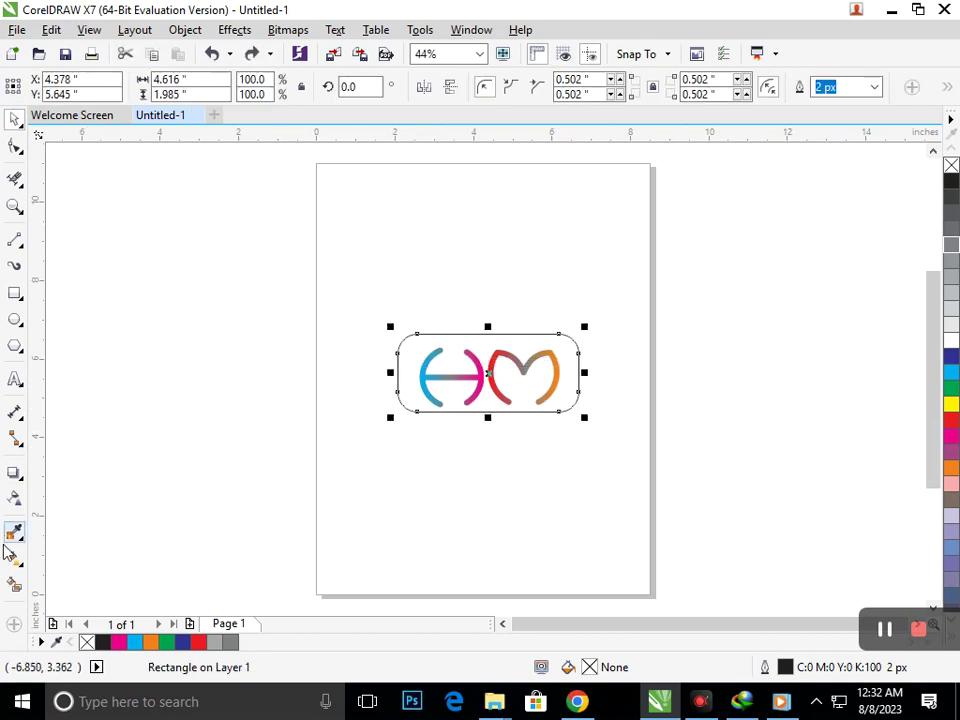
Try adding a drop shadow from the rounded rectangle's lower edge, and undo it
left_click(10, 473)
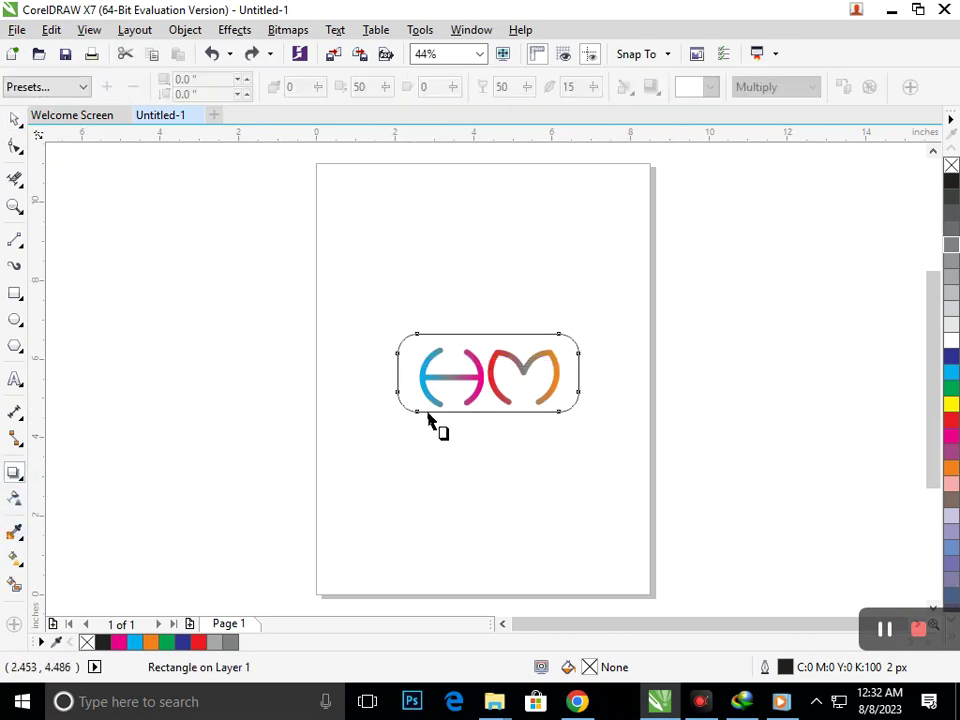
left_click_drag(449, 413, 470, 451)
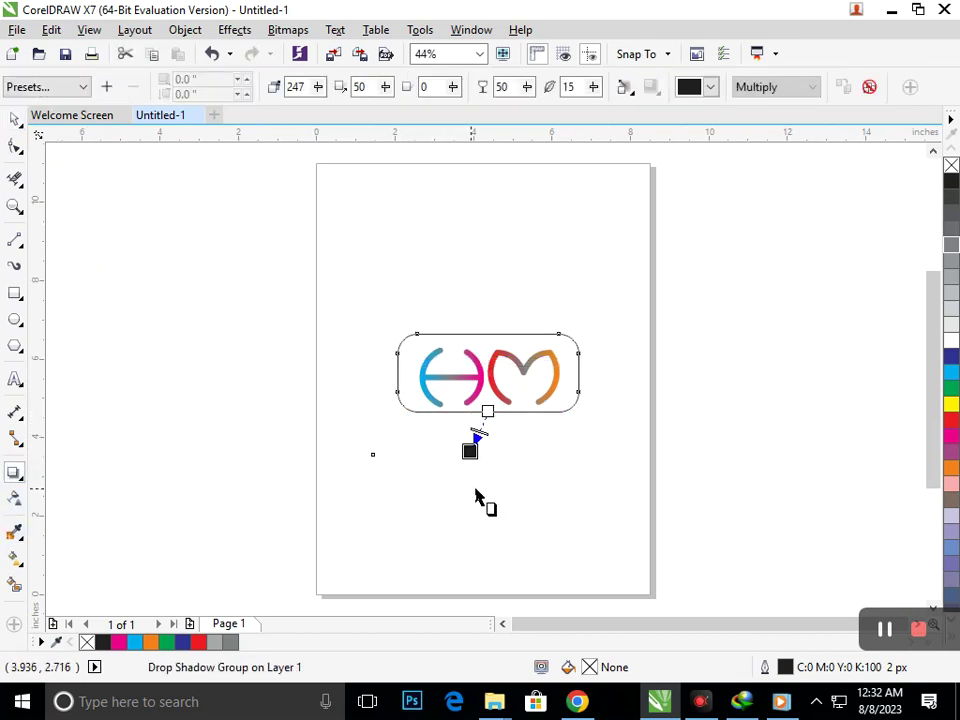
key("ctrl+z")
Create an enlarged concentric copy of the rounded rectangle, about 5.09 by 2.19 inches
left_click(14, 123)
left_click(338, 387)
left_click(403, 398)
left_click_drag(391, 419, 380, 435)
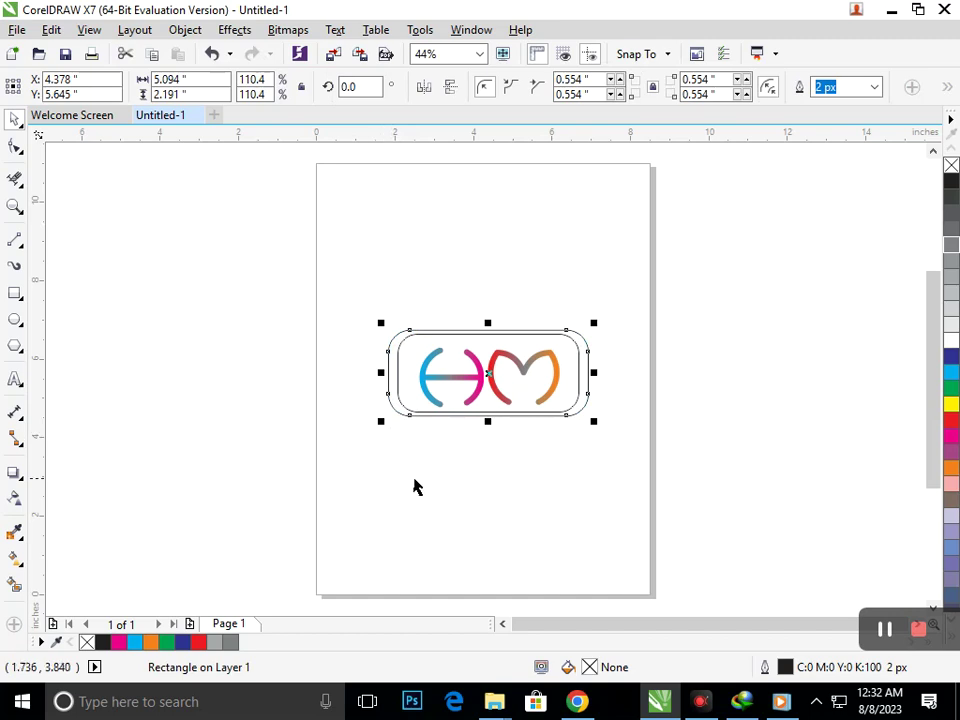
left_click(487, 507)
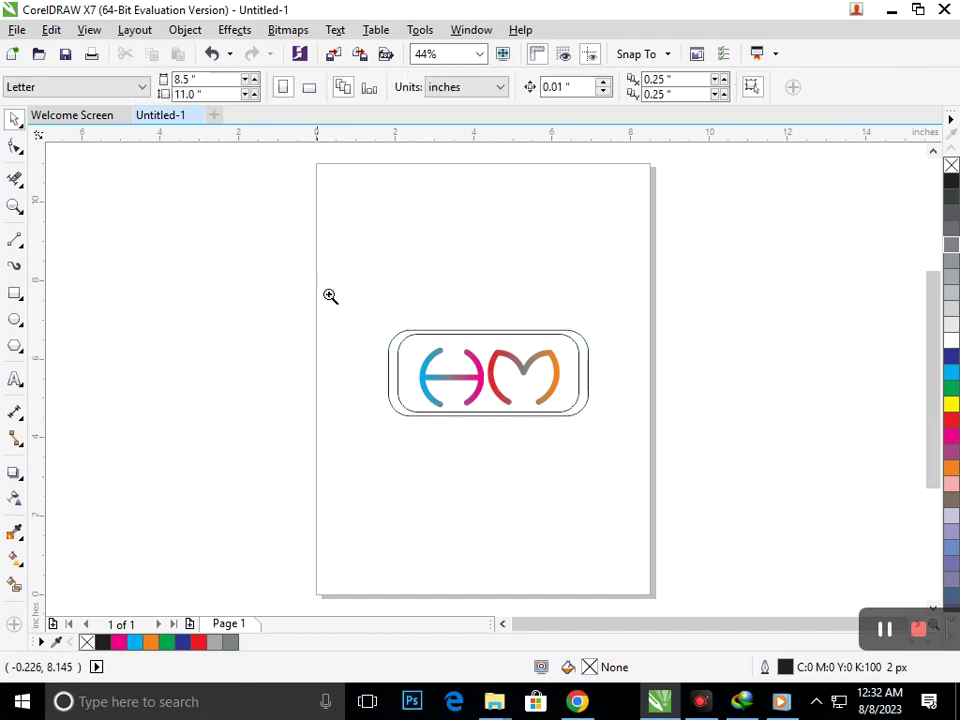
Try shifting the inner rounded rectangle left and slightly down, and undo the move
left_click_drag(330, 296, 703, 485)
left_click_drag(573, 477, 433, 496)
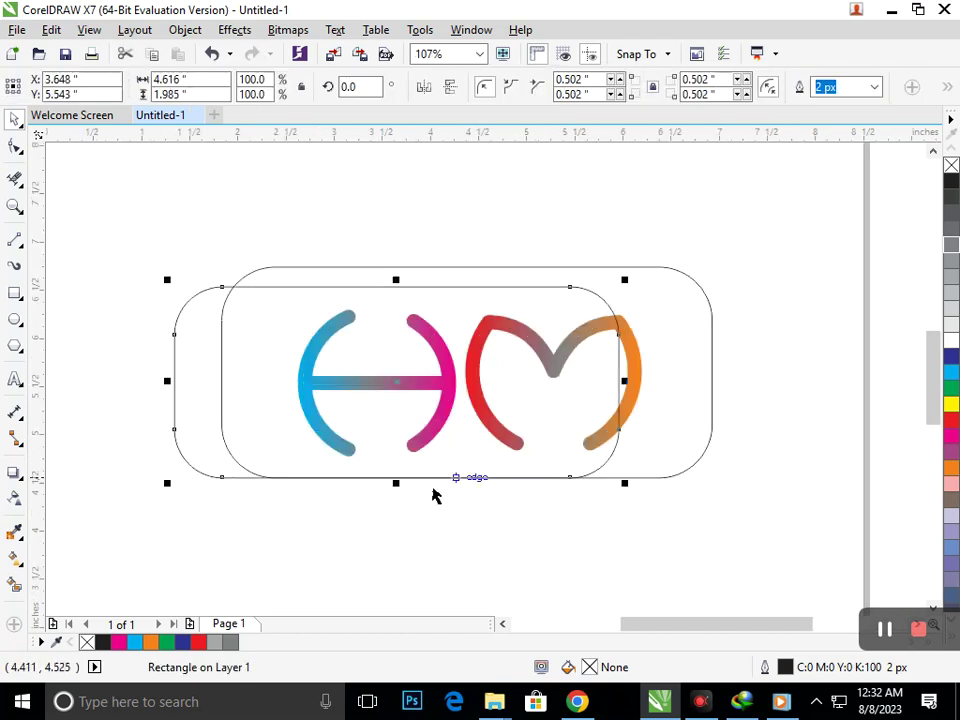
key("ctrl+z")
Add a one-step outside contour to the inner rounded rectangle, offset by about 0.103 inch
left_click(14, 473)
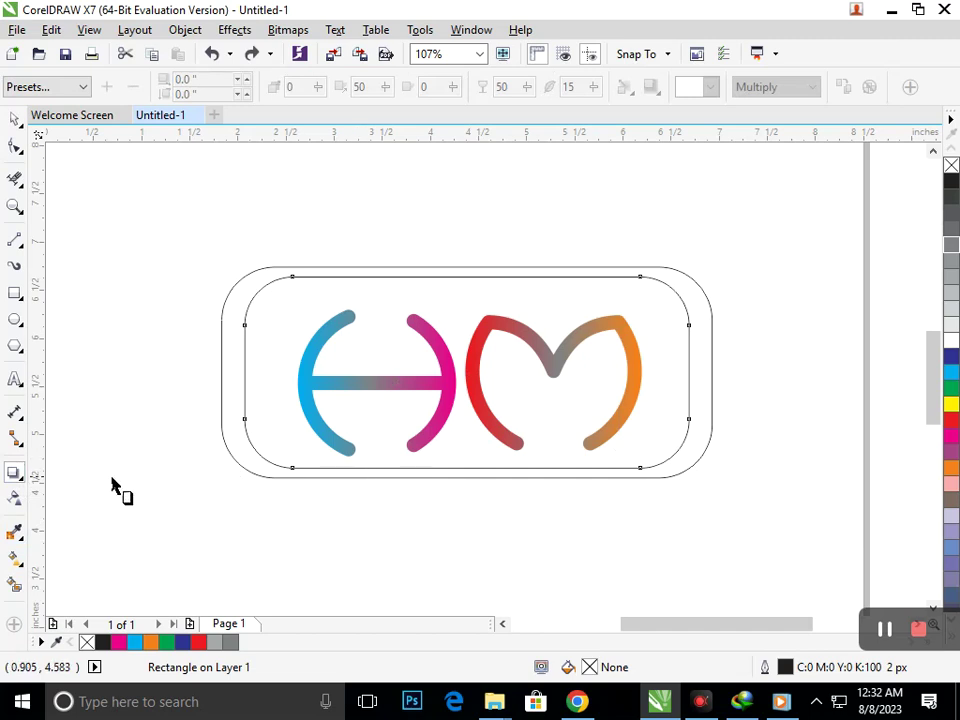
left_click(27, 485)
left_click(78, 491)
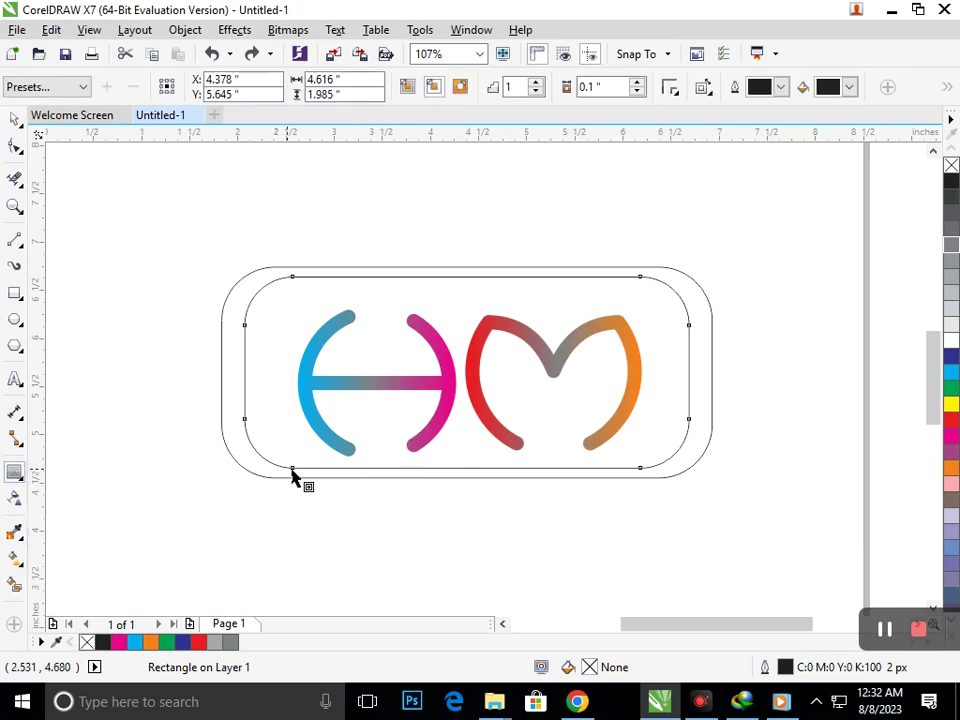
left_click_drag(293, 476, 266, 488)
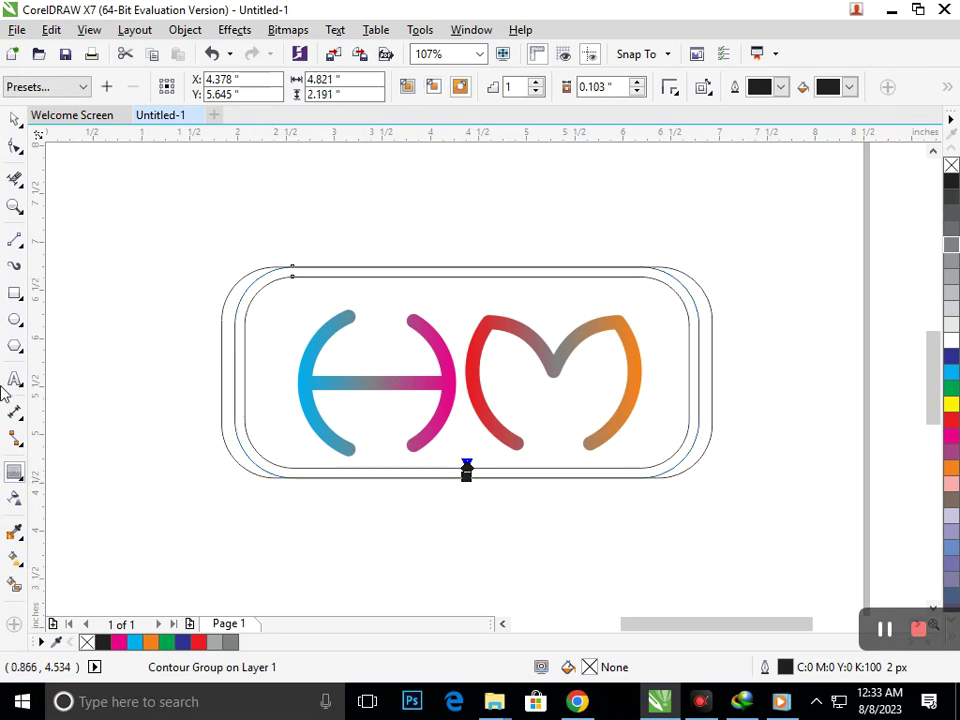
Delete the outermost rounded rectangle, leaving the inner one with its contour
left_click(15, 119)
left_click(152, 362)
left_click_drag(222, 432, 156, 474)
key("Delete")
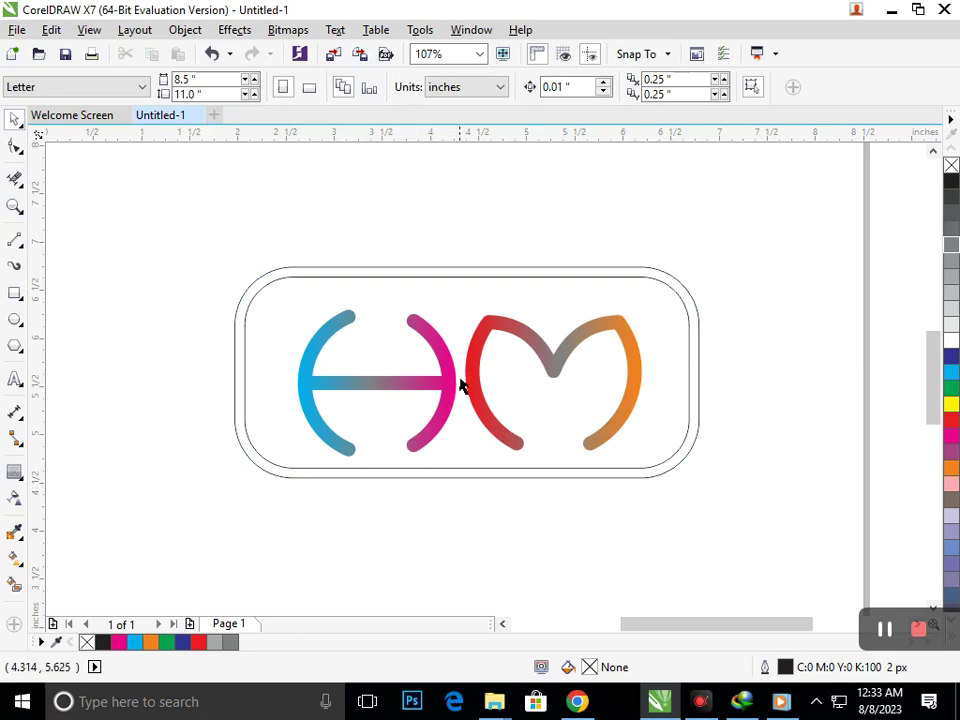
Draw a slanted dividing line about 0.95 by 3.12 inches across the frame between the H and M
left_click(15, 240)
left_click_drag(514, 230, 422, 527)
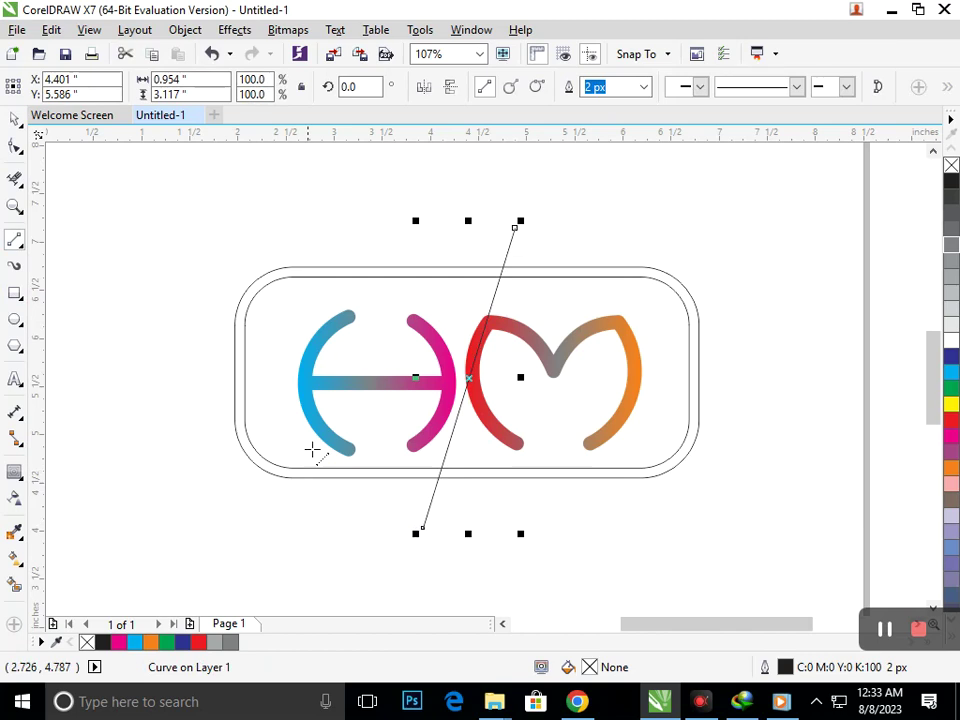
Smart Fill the frame band on both sides of the slanted line with blue-grey C:40 M:20 Y:0 K:40
left_click(15, 585)
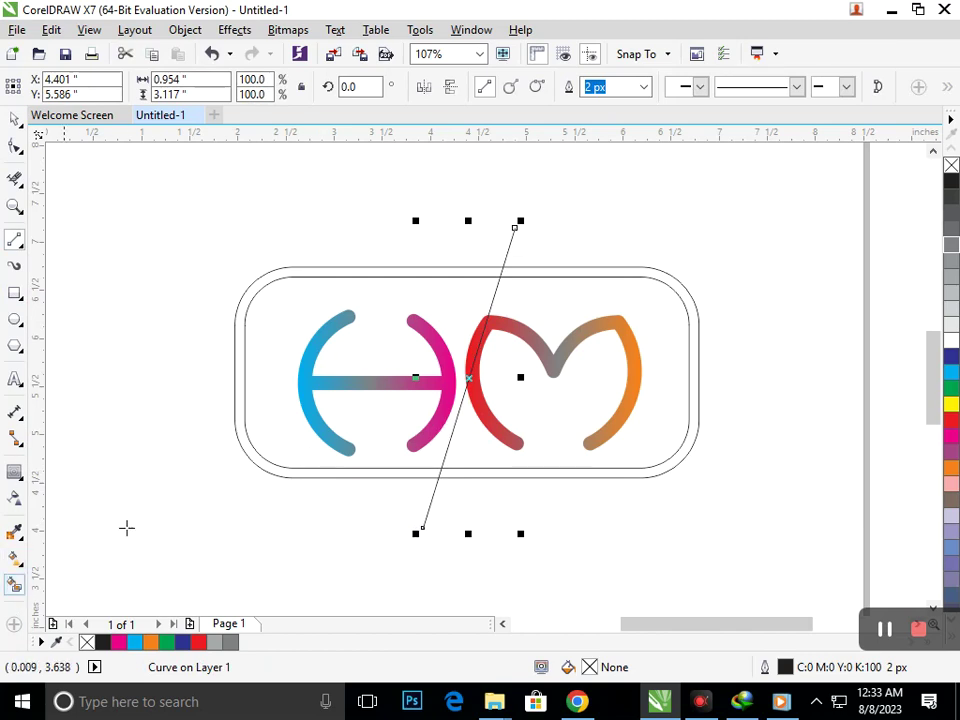
left_click(270, 469)
left_click(546, 476)
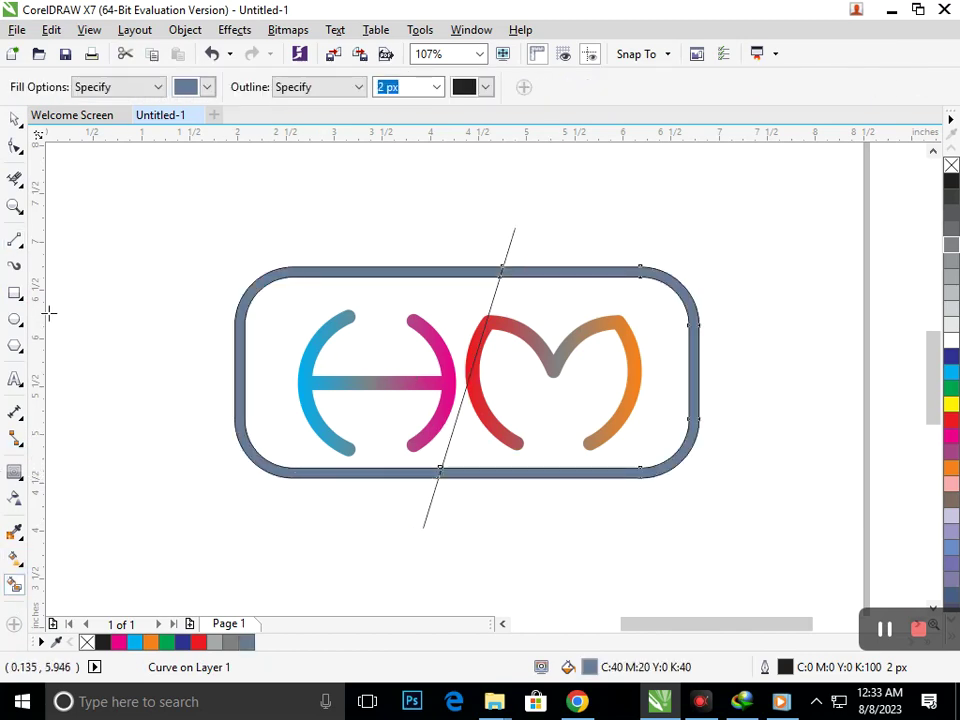
left_click(16, 120)
left_click(186, 506)
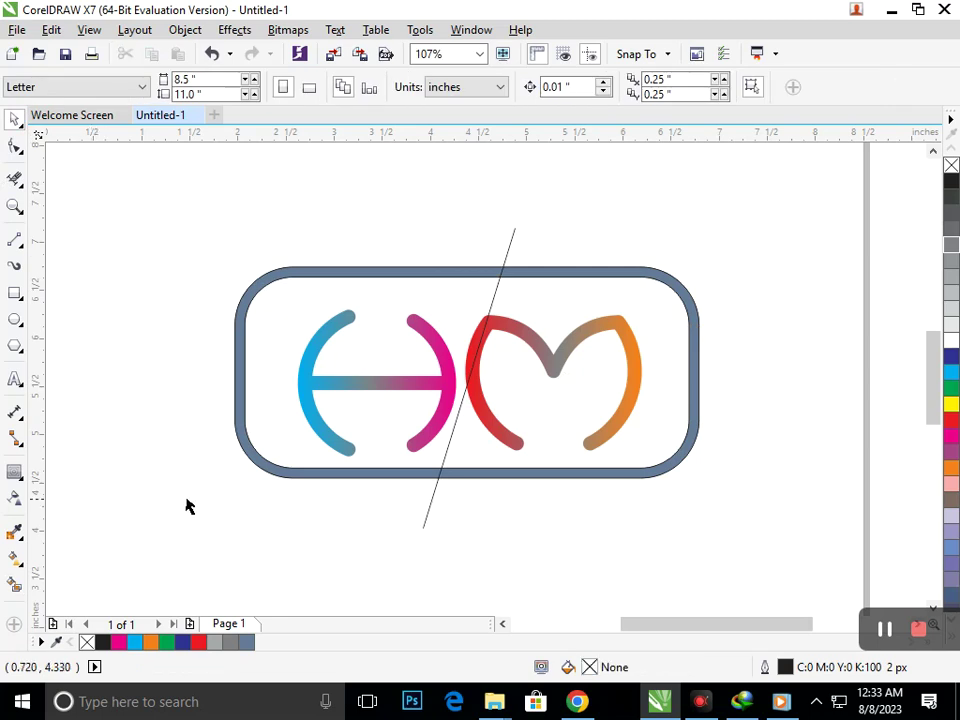
Try copying only the Fill property from the H's left arc to the left frame band section, and undo it
left_click(279, 480)
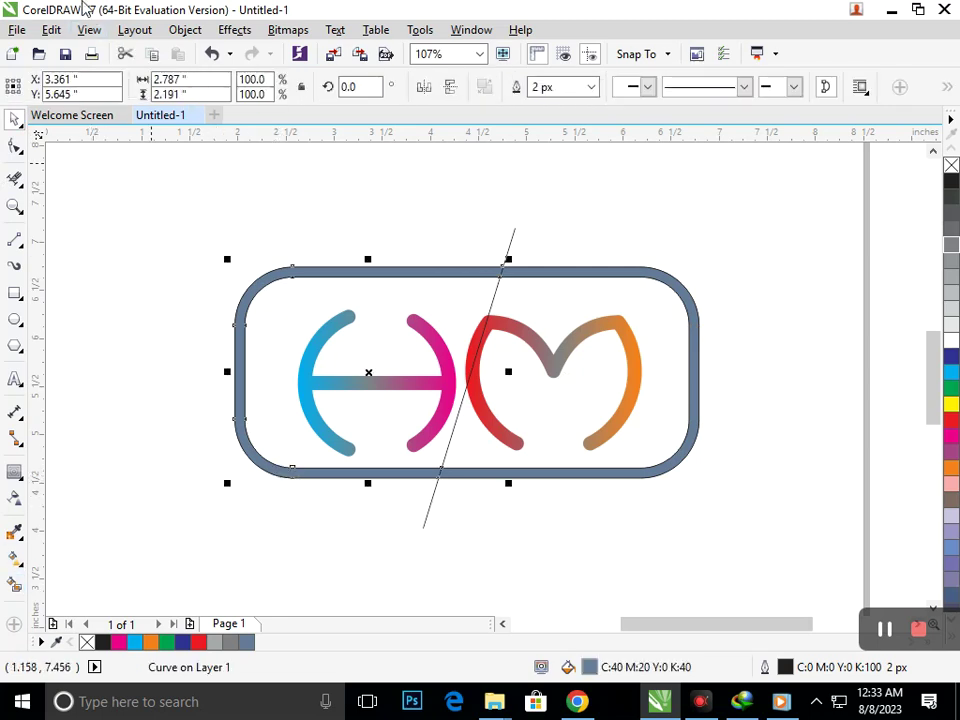
left_click(50, 30)
left_click(110, 291)
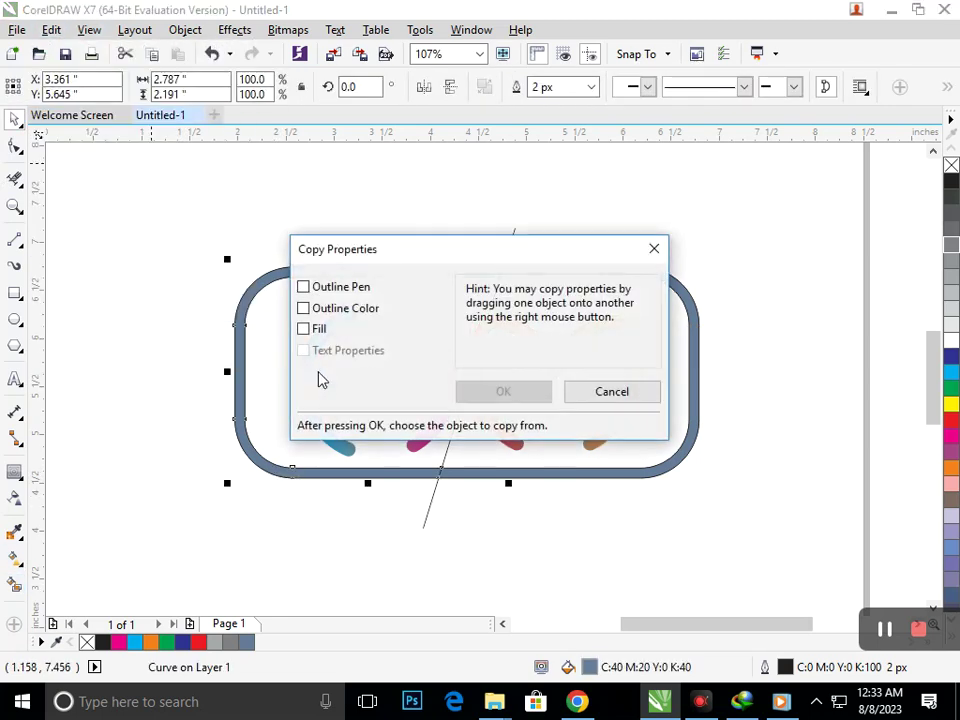
left_click(304, 329)
left_click(503, 391)
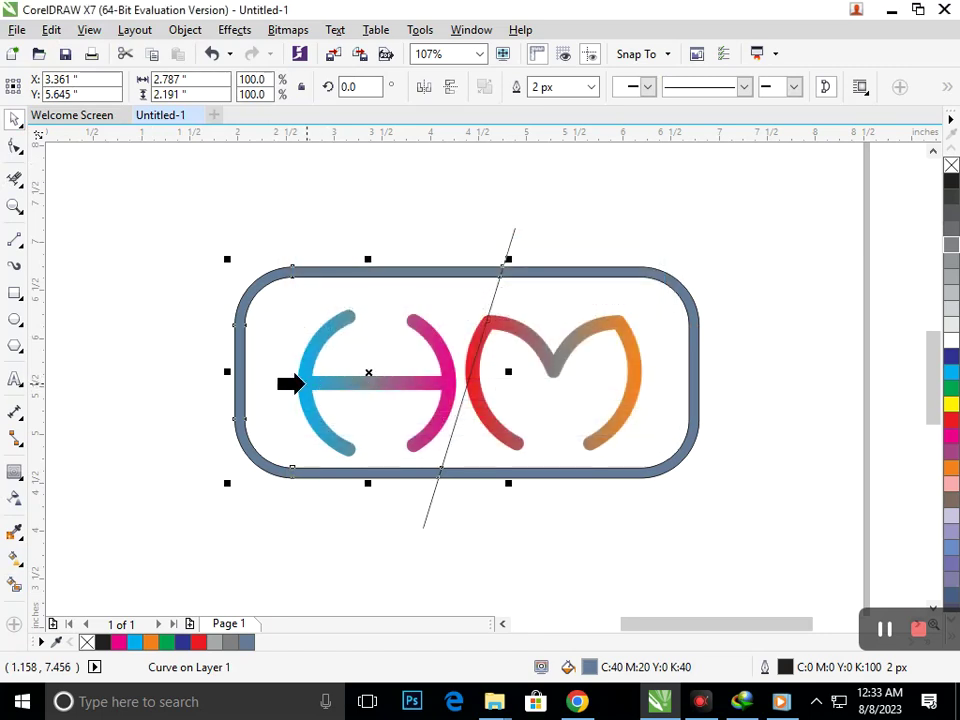
left_click(306, 383)
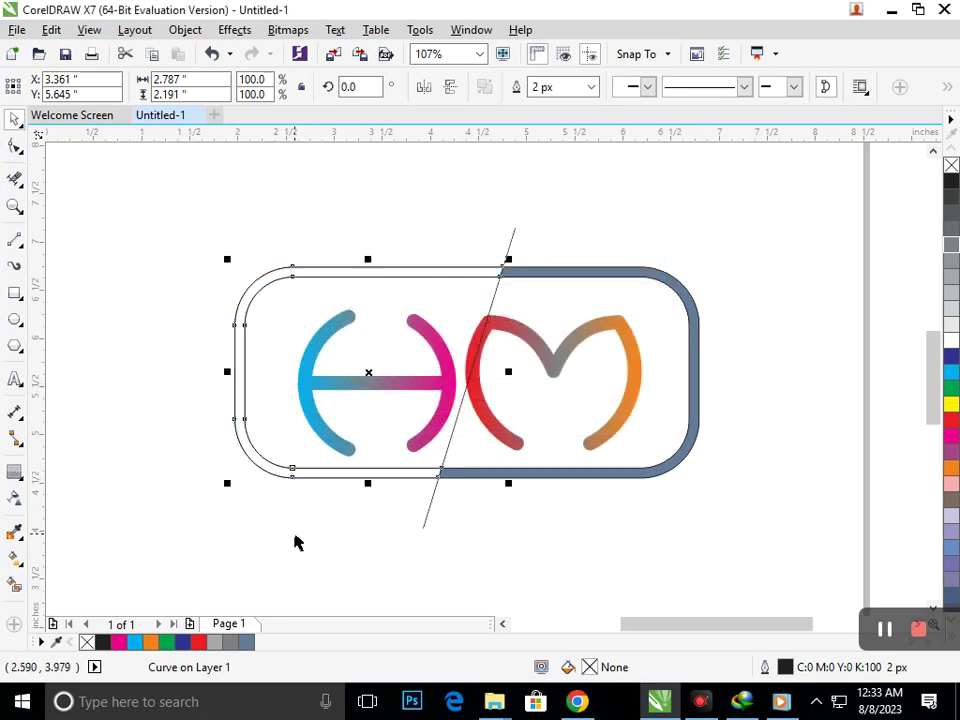
key("ctrl+z")
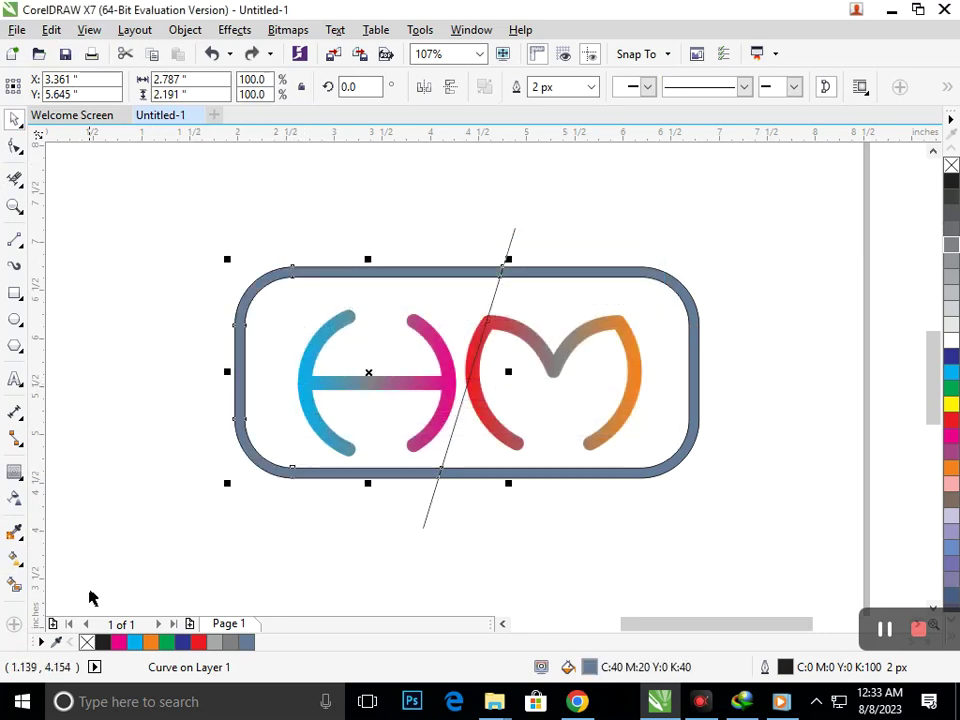
Try copying the fill to the left frame band section from the H's crossbar instead, and undo it
left_click(51, 29)
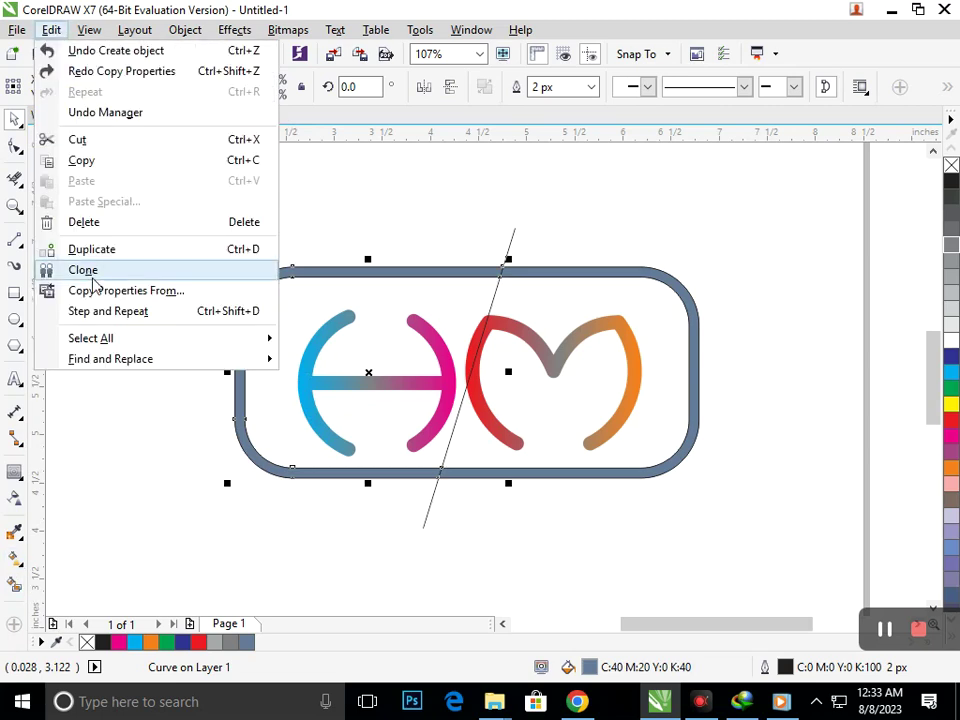
left_click(105, 290)
left_click(461, 393)
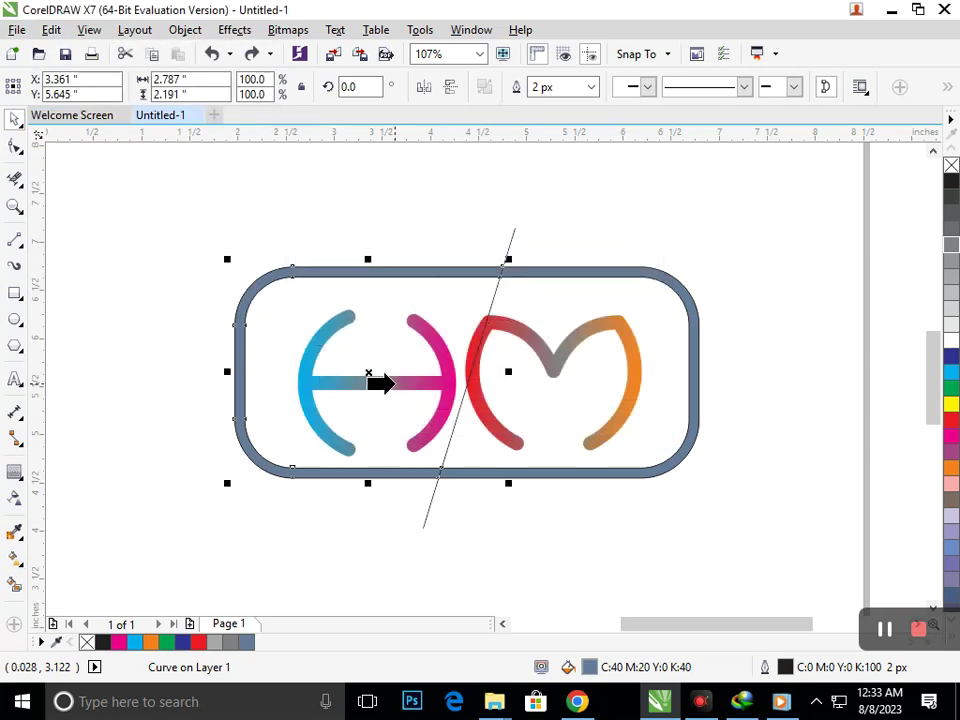
left_click(397, 383)
key("ctrl+z")
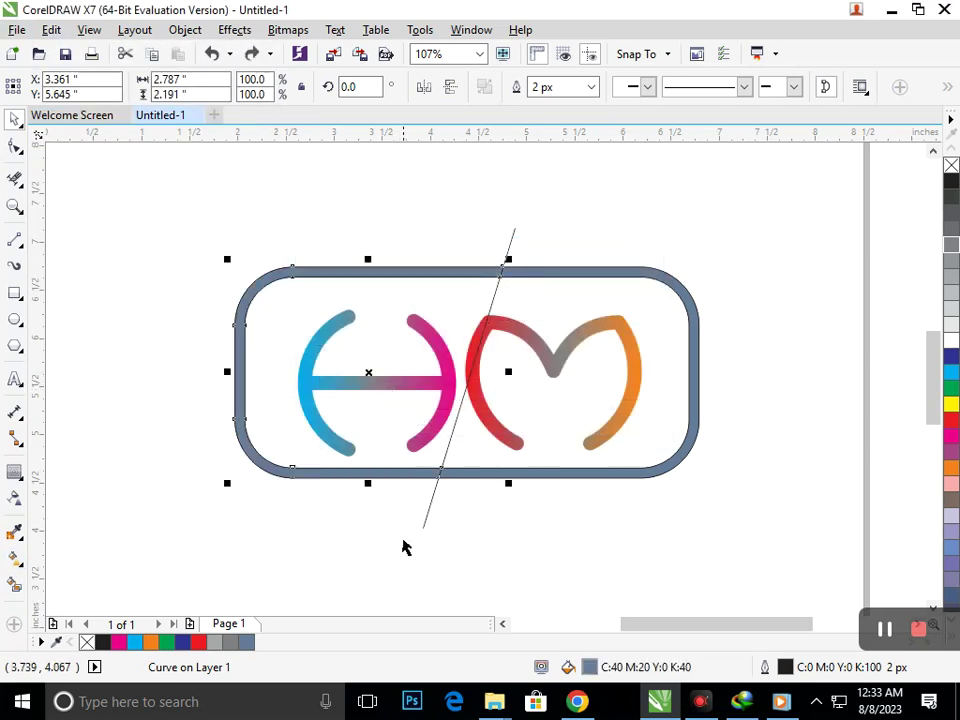
Try moving the inner rounded rectangle to the left, undo the move, and clear the selection
left_click(405, 546)
left_click(381, 386)
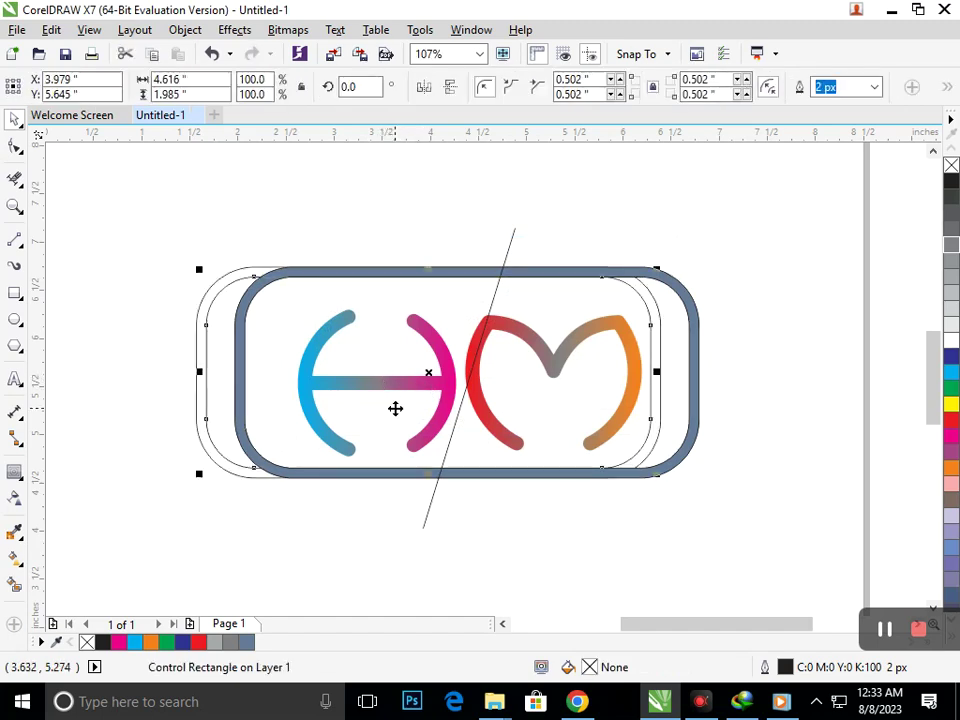
key("ctrl+z")
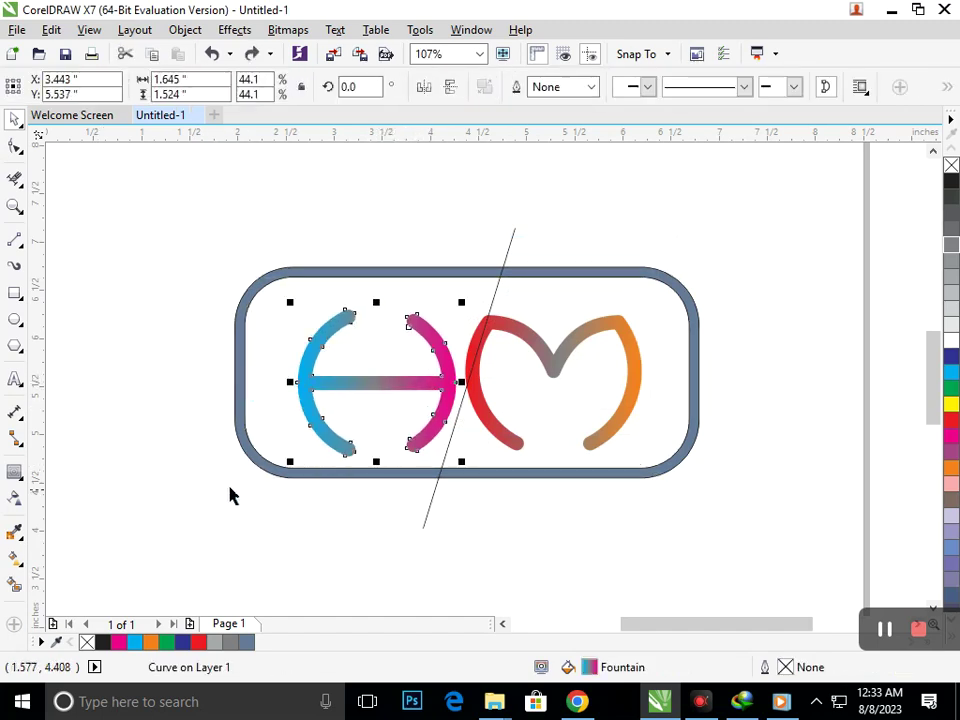
left_click(268, 463)
left_click(113, 402)
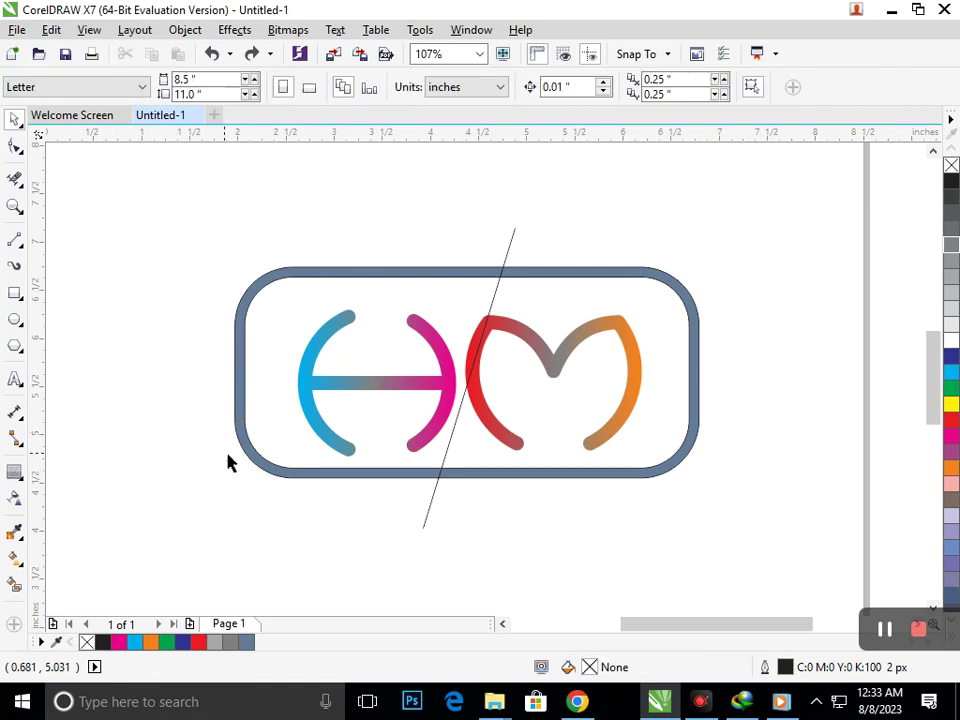
Undo the blue-grey fills of both frame band sections, keeping the slanted line
left_click(267, 460)
key("ctrl+z")
key("ctrl+z")
key("ctrl+z")
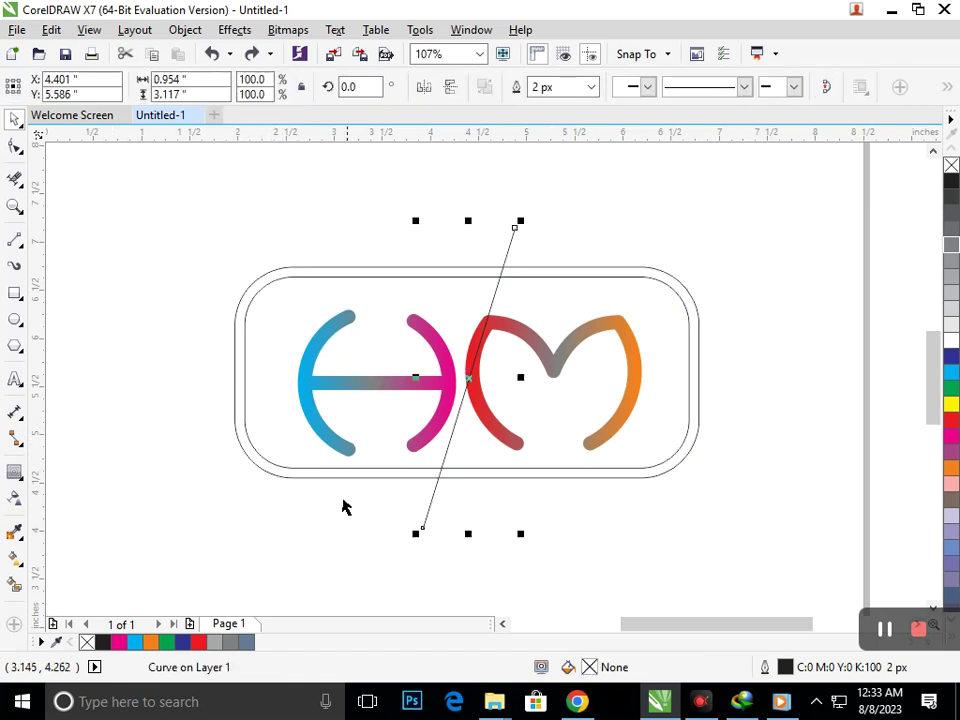
Move the slanted line clear of the frame and narrow the contour group symmetrically to about 4.17 inches wide
left_click_drag(427, 515, 753, 515)
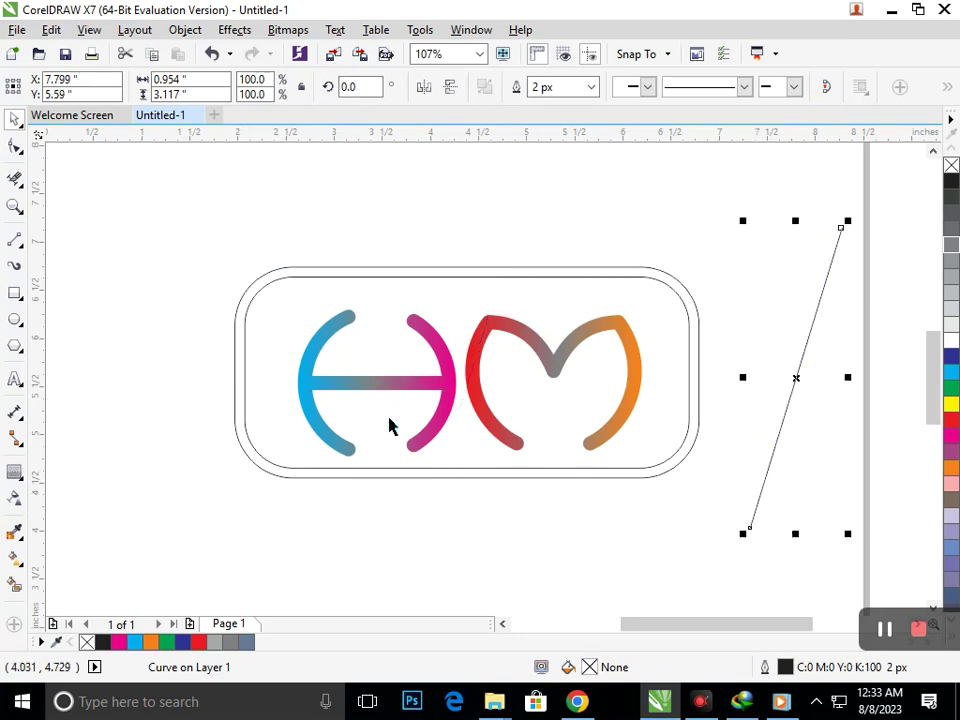
left_click(430, 276)
left_click_drag(228, 371, 263, 384)
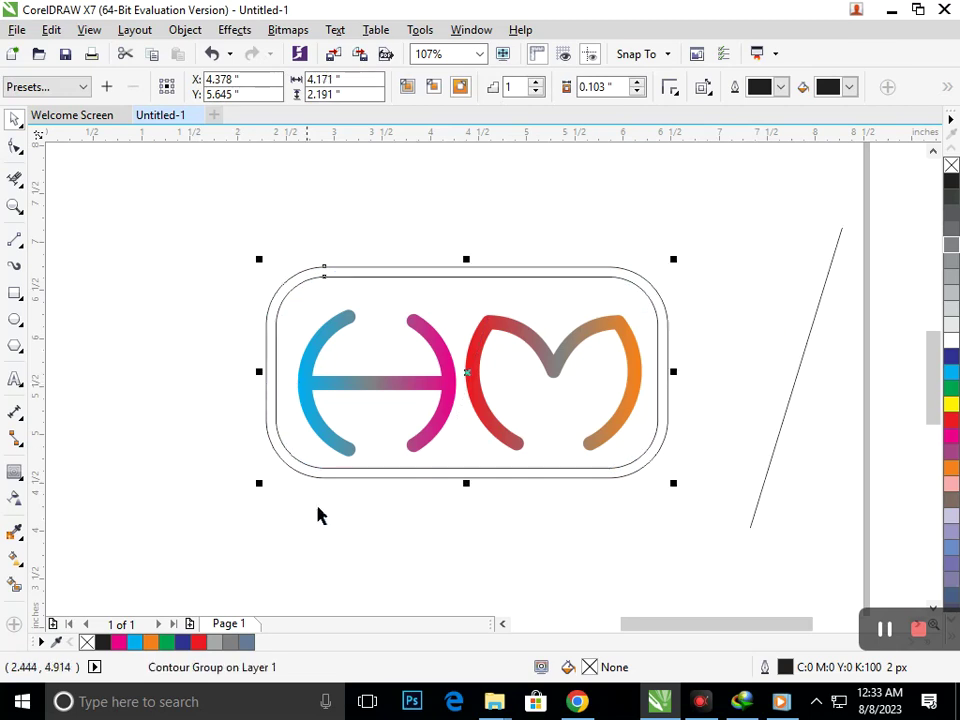
Break the contour group apart and move the slanted line back across the frame between the H and M
left_click(185, 29)
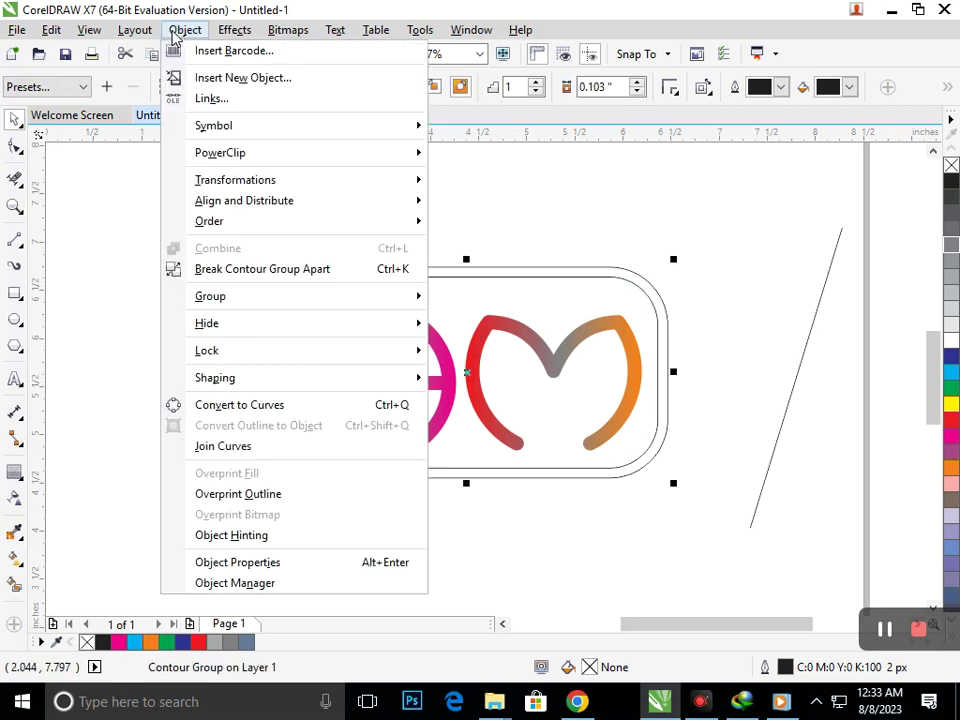
left_click(236, 268)
left_click(152, 375)
left_click_drag(760, 510, 415, 443)
left_click_drag(408, 500, 430, 497)
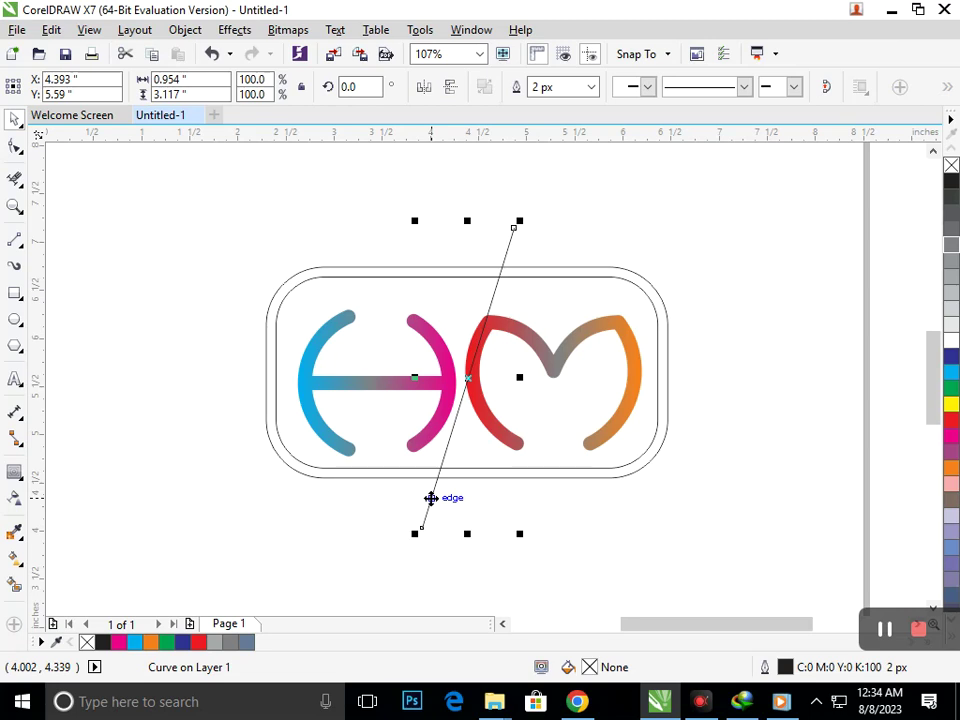
Smart Fill both sections of the narrowed frame band with C:40 M:20 Y:0 K:40, undoing any fill that covers the letters
left_click(15, 585)
left_click(280, 452)
left_click(491, 476)
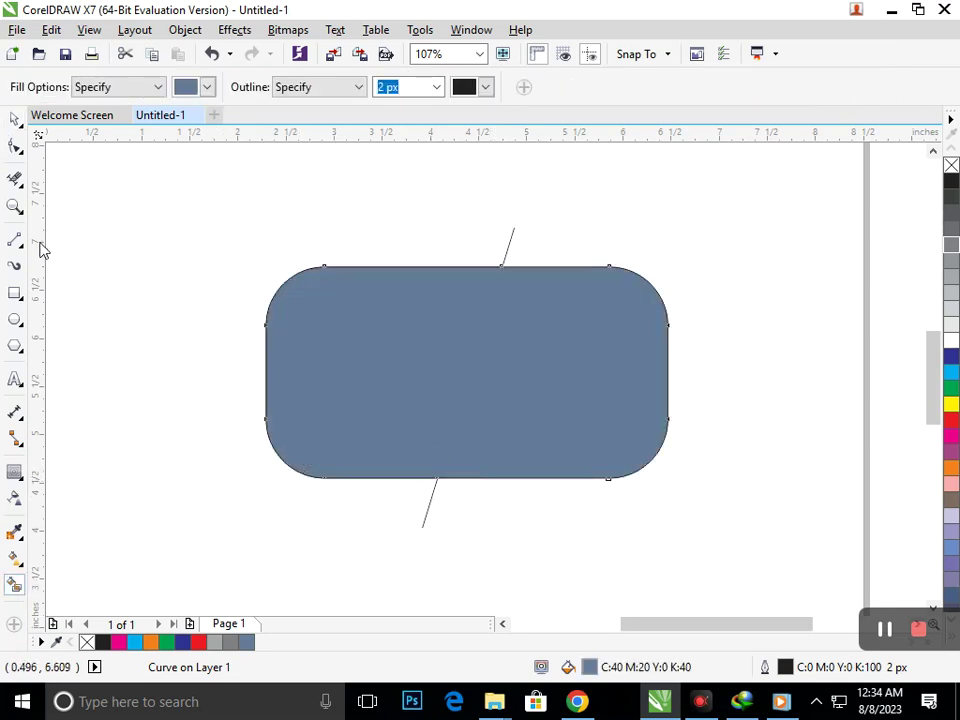
key("ctrl+z")
left_click(559, 473)
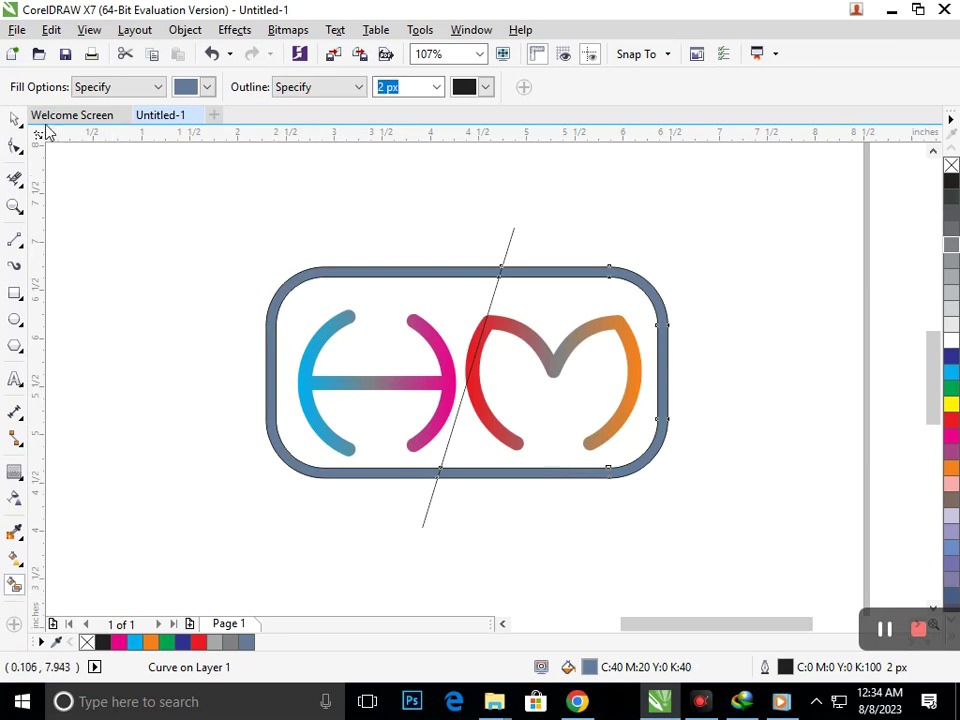
Try sliding the two filled frame band sections away from the dividing line, and undo the moves
left_click(14, 120)
left_click(408, 478)
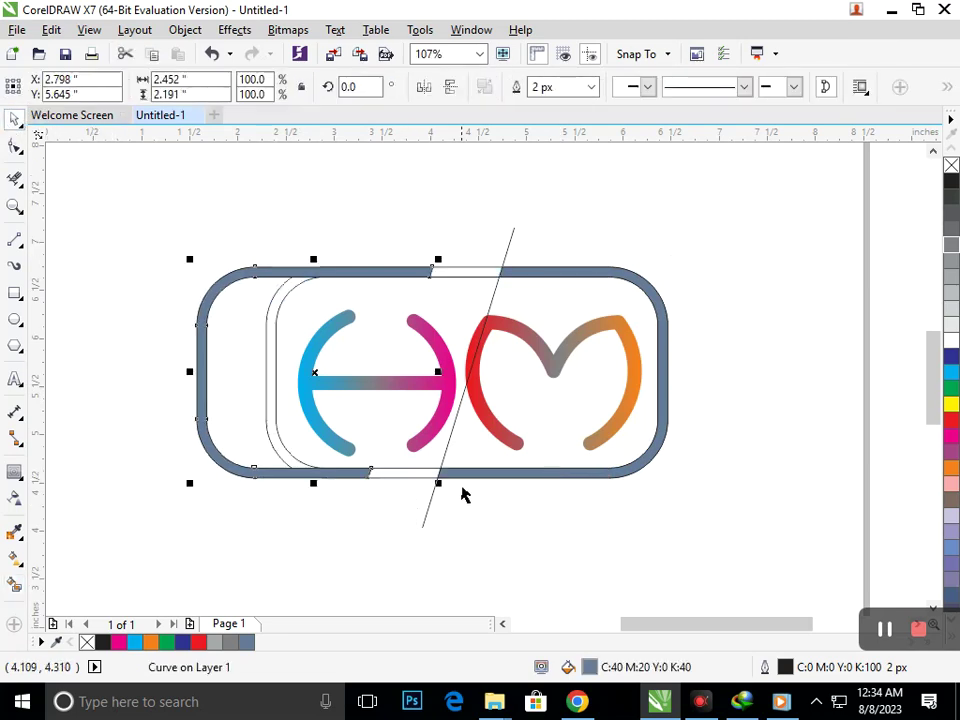
left_click_drag(480, 474, 532, 482)
key("ctrl+z")
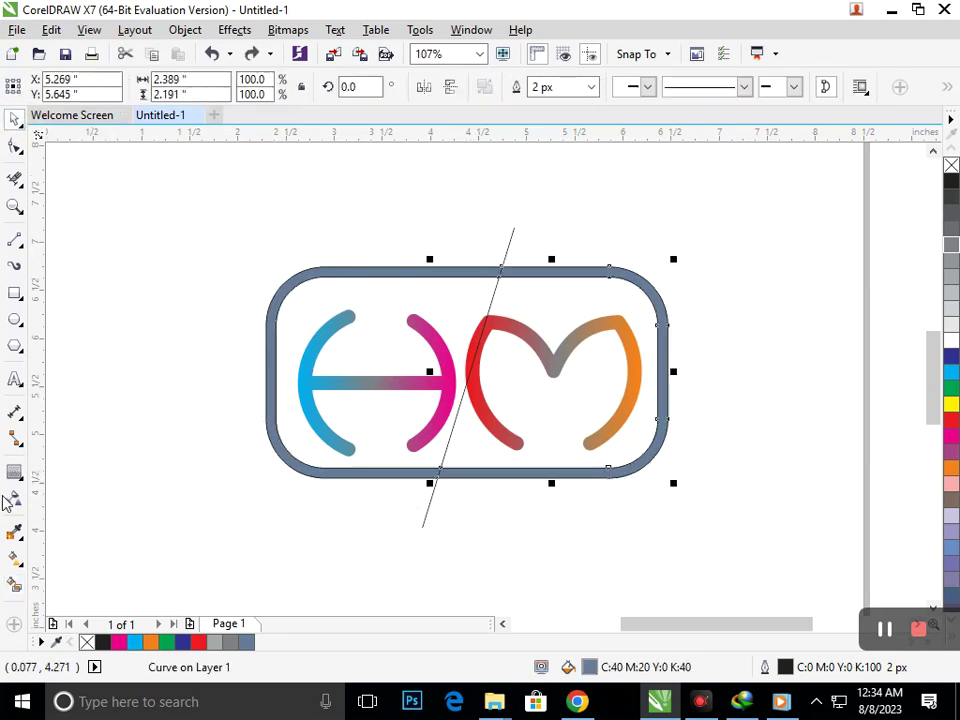
Try to copy only the Fill property from the H's crossbar to the narrowed frame's left band section
left_click(273, 337)
left_click(51, 29)
left_click(126, 290)
left_click(470, 390)
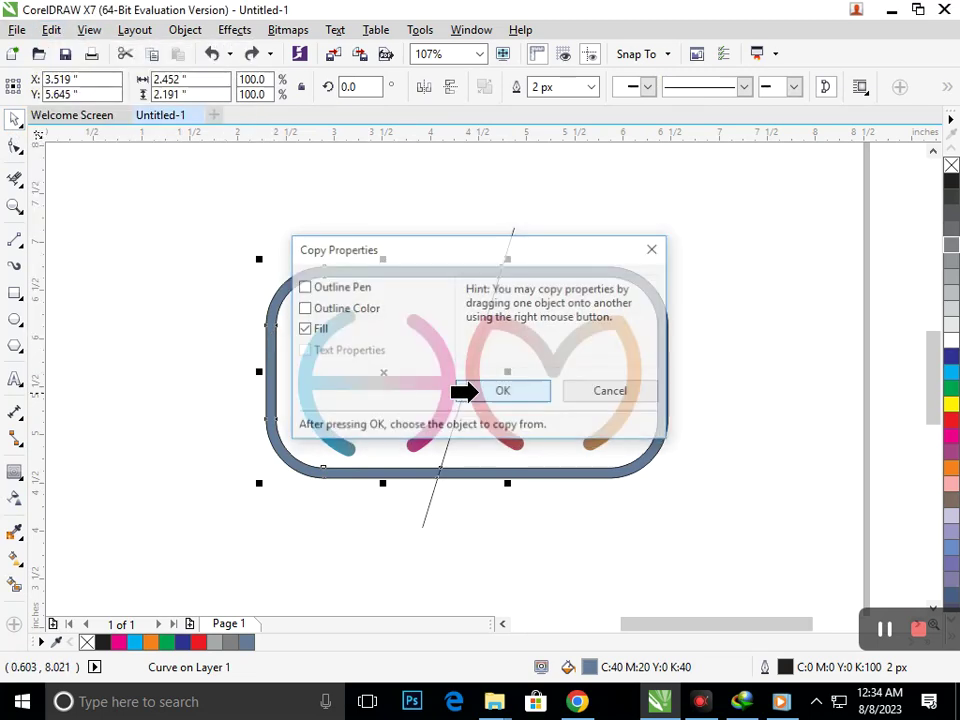
left_click(402, 388)
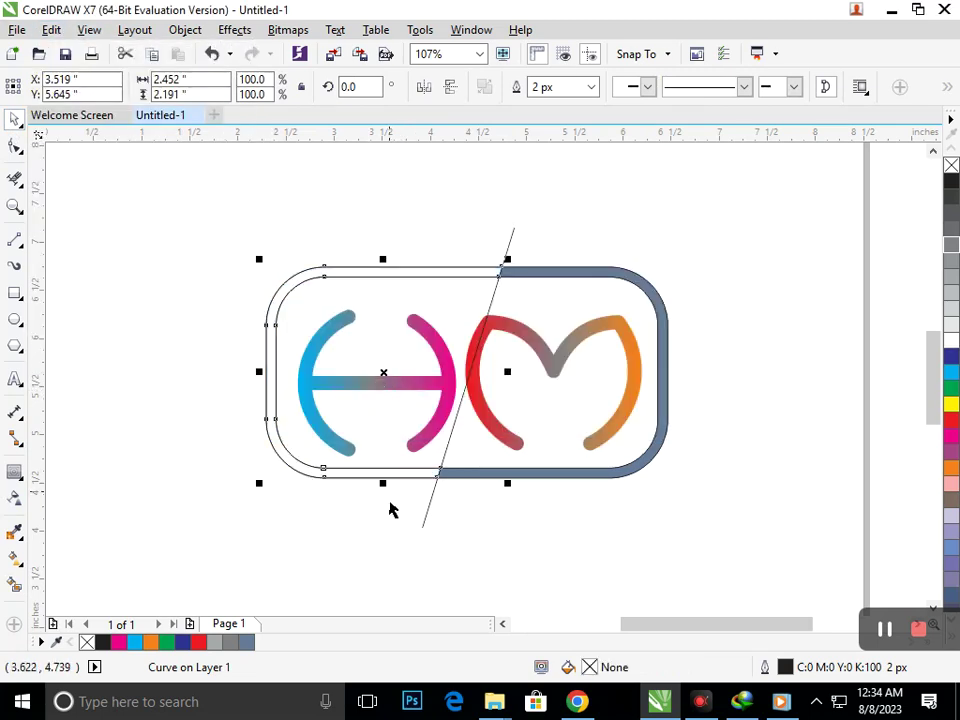
Undo the unsuccessful fill copy on the frame's left band section, restoring its solid fill
key("ctrl+z")
key("ctrl+z")
key("ctrl+z")
key("ctrl+z")
key("ctrl+z")
key("ctrl+z")
key("ctrl+z")
Copy only the Fill property from the H's crossbar to the frame band section around the H
left_click(336, 452)
left_click(326, 480)
left_click(321, 471)
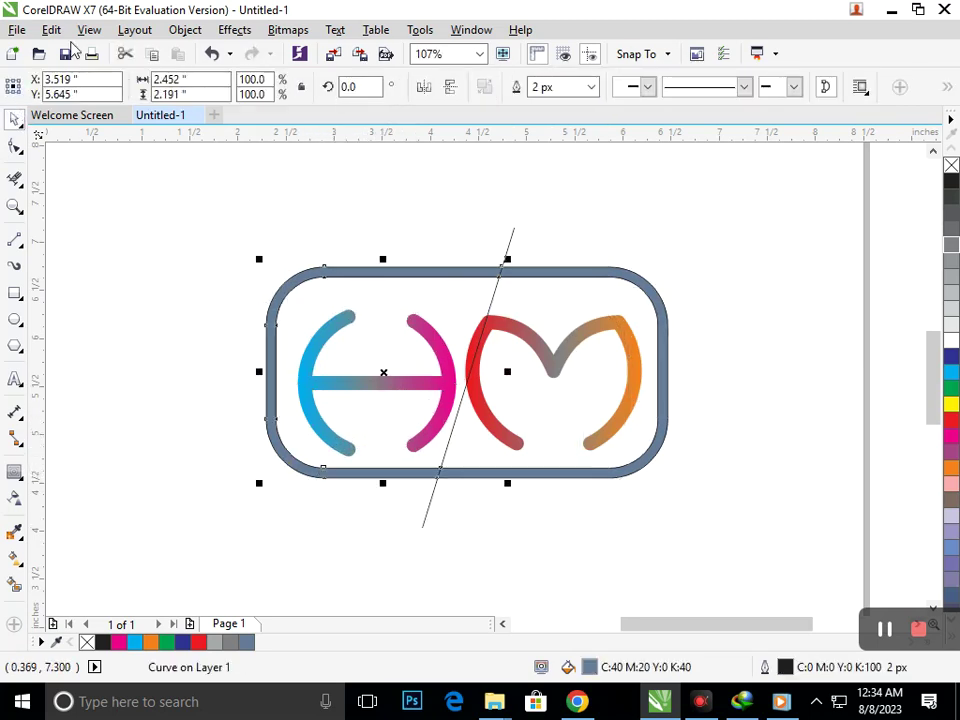
left_click(51, 29)
left_click(129, 288)
left_click(466, 389)
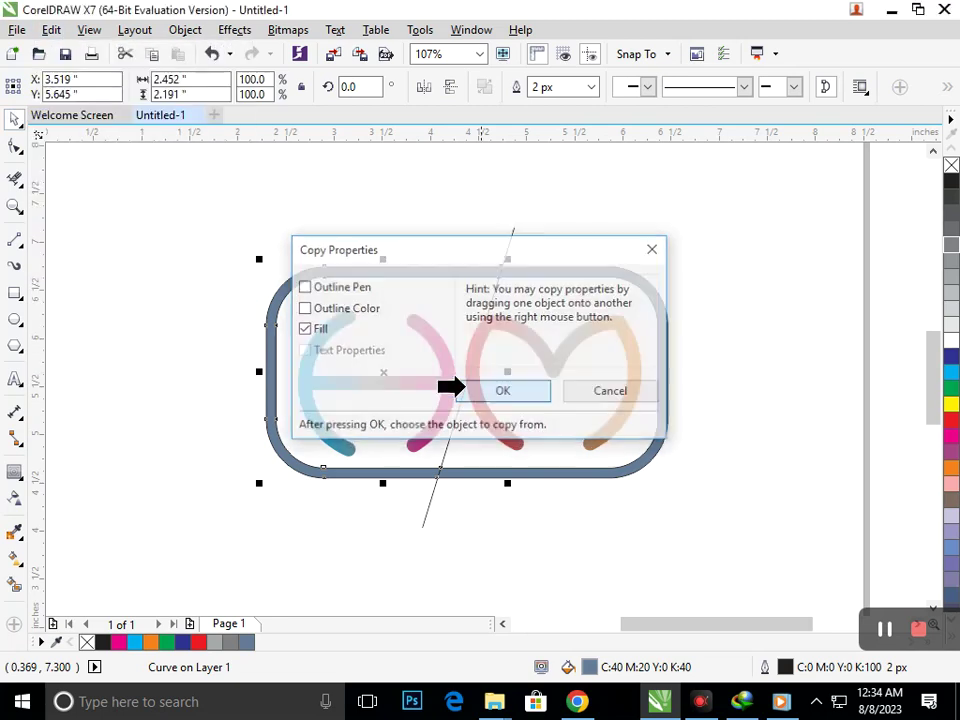
left_click(407, 381)
left_click(531, 536)
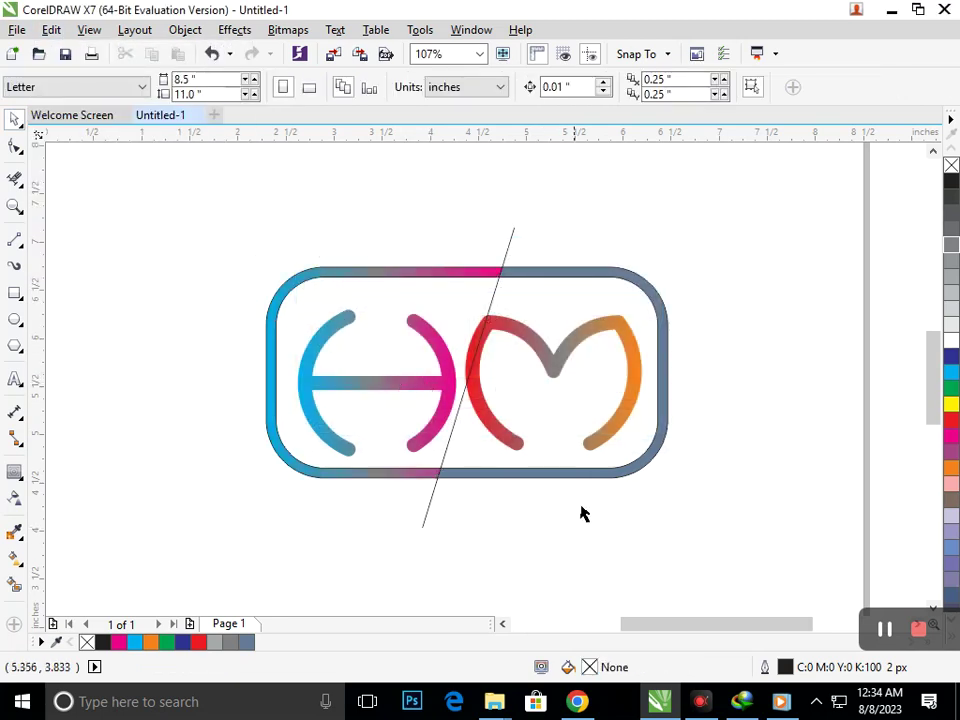
Copy only the Fill property from the M to the frame band section around the M, undoing any accidental move
left_click(629, 477)
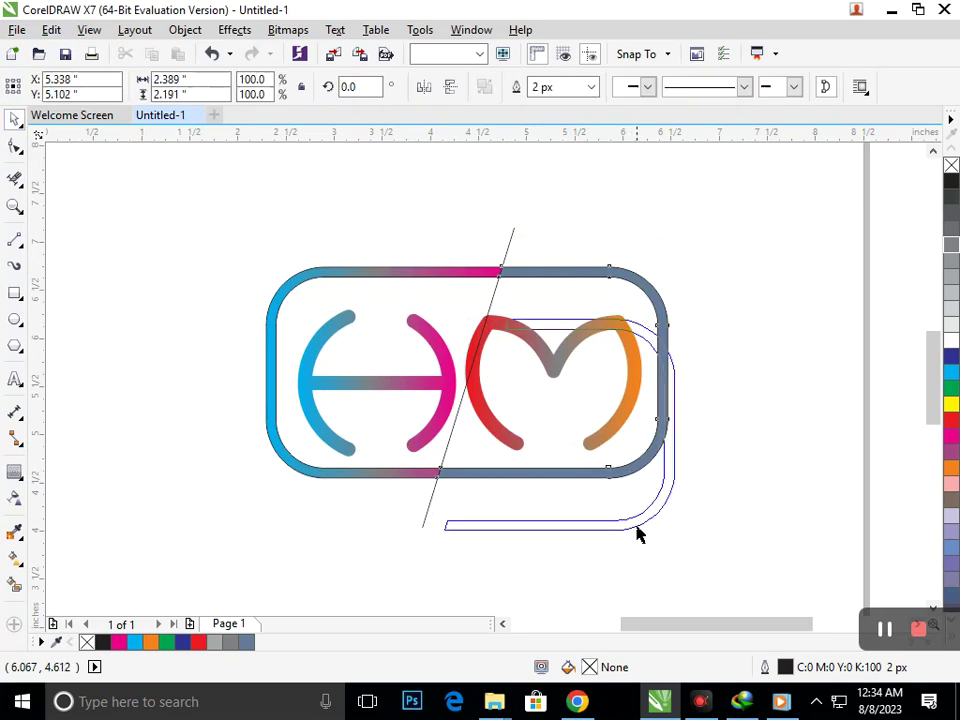
left_click(51, 29)
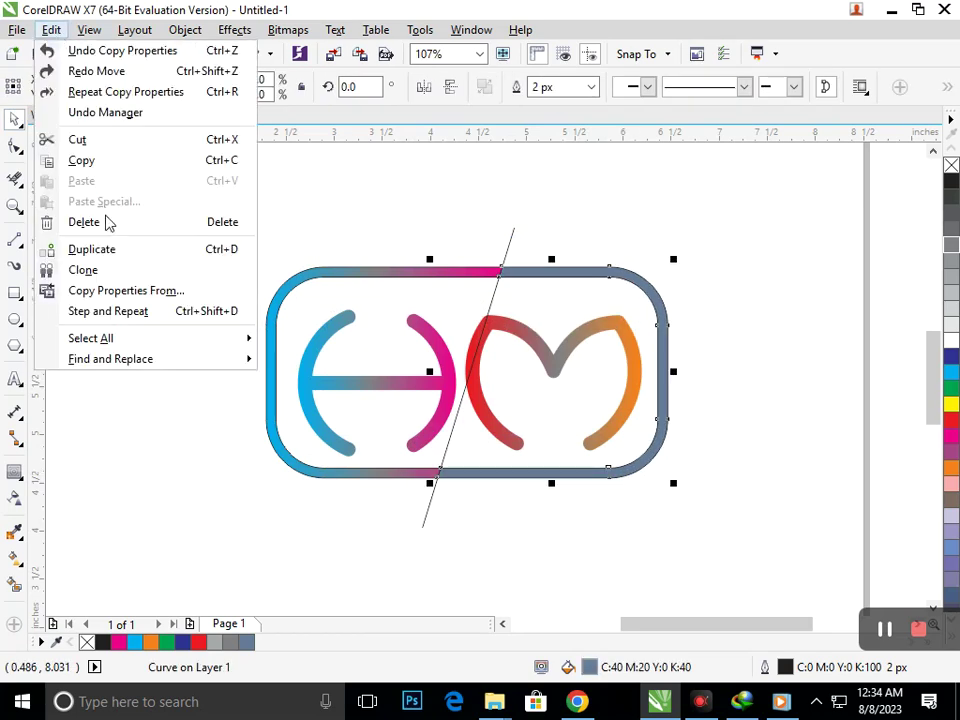
left_click(129, 287)
left_click(503, 395)
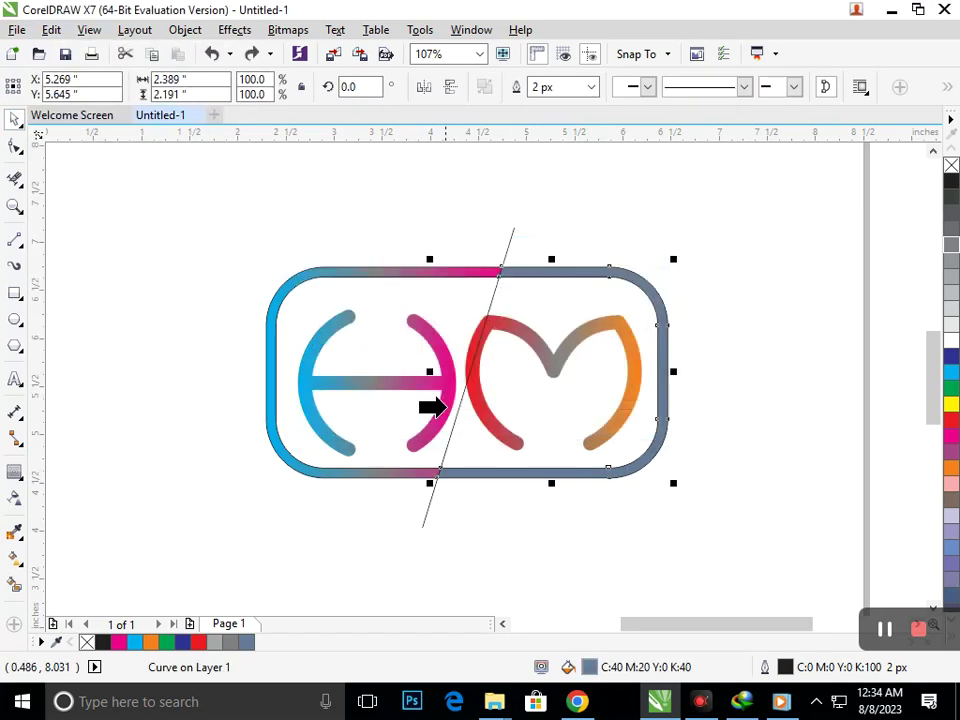
left_click(497, 450)
left_click(505, 488)
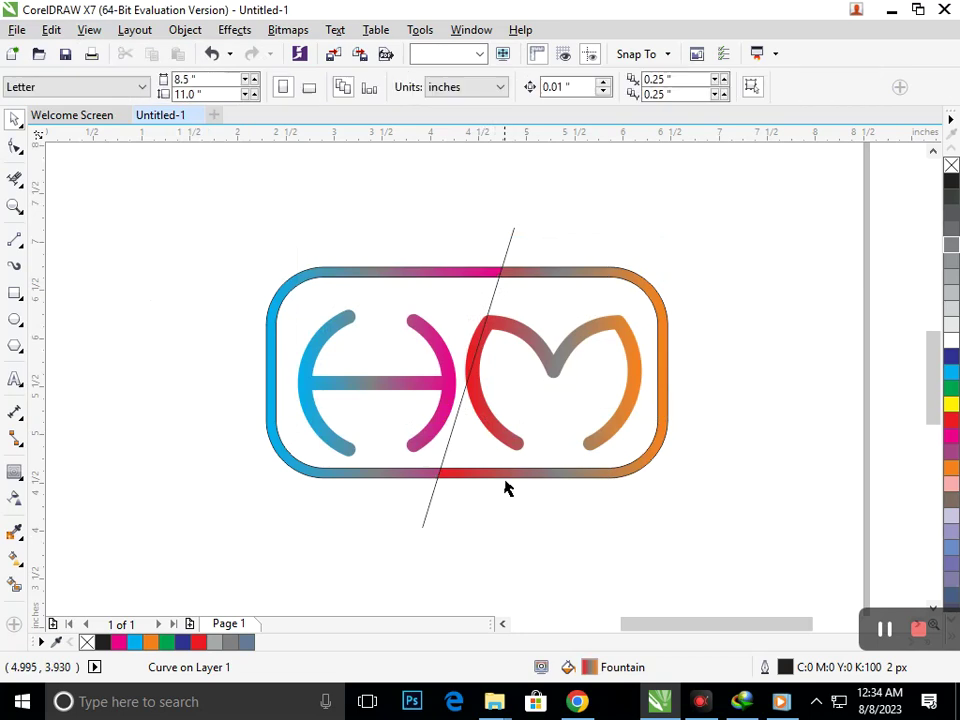
Delete the slanted dividing line between the H and M
left_click(514, 235)
key("Delete")
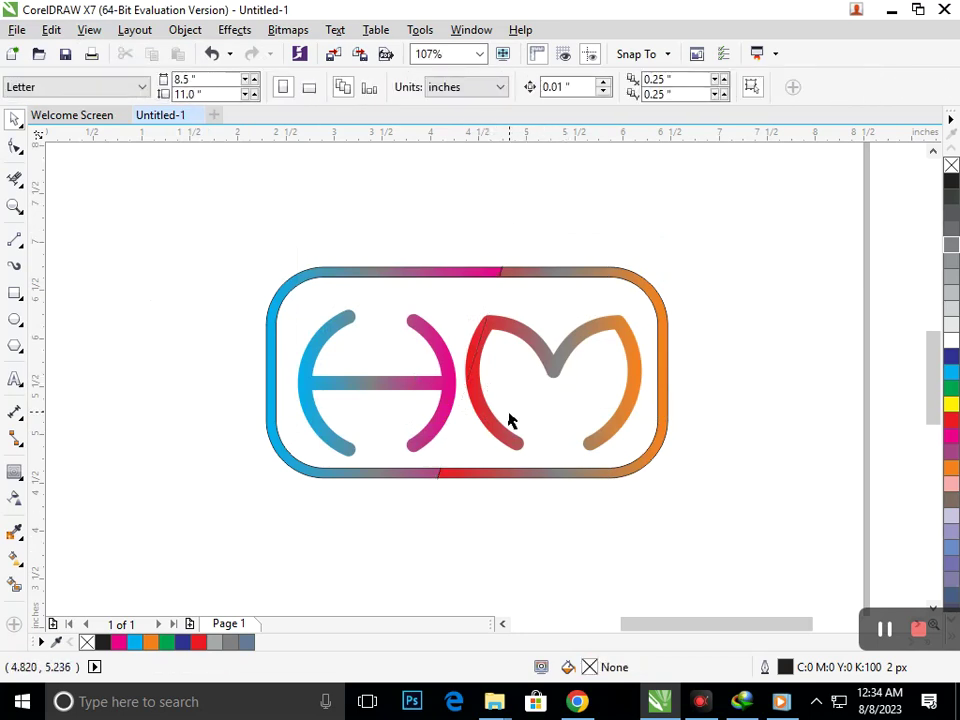
scroll(512, 430, "down", 3)
scroll(621, 465, "up", 3)
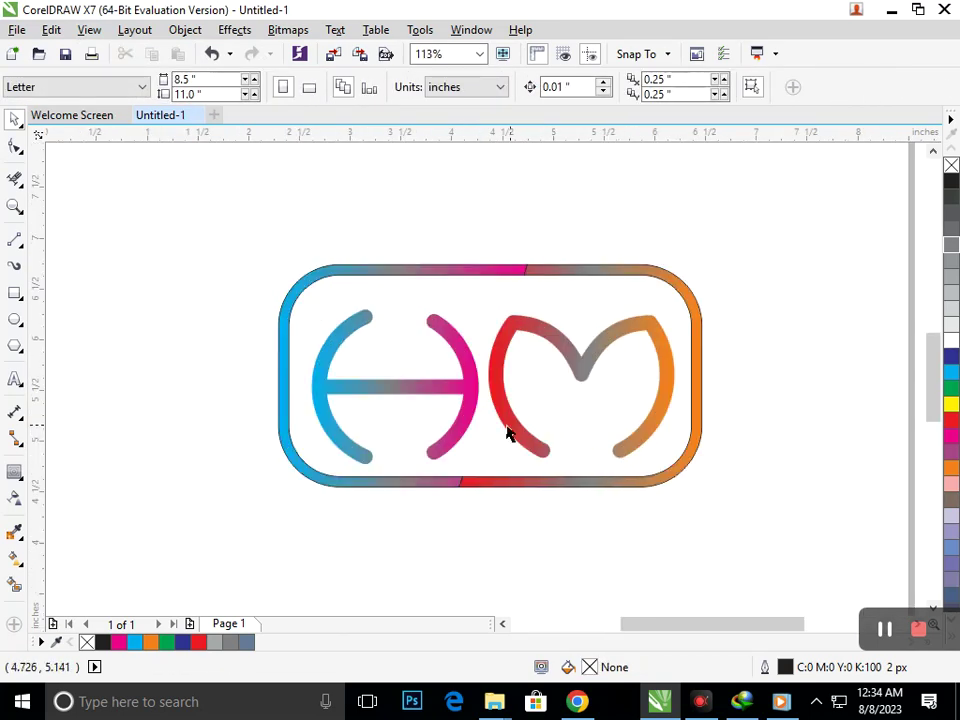
Change the middle color of the left frame band's fountain fill to black with the Interactive Fill tool
left_click(465, 421)
left_click(238, 491)
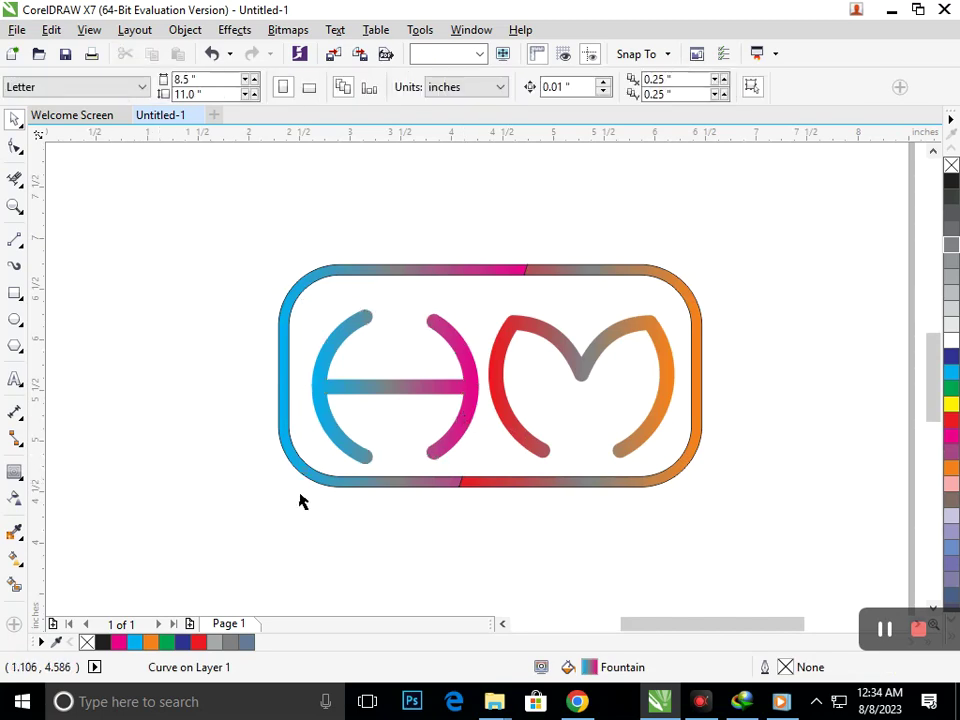
left_click(319, 484)
left_click(22, 572)
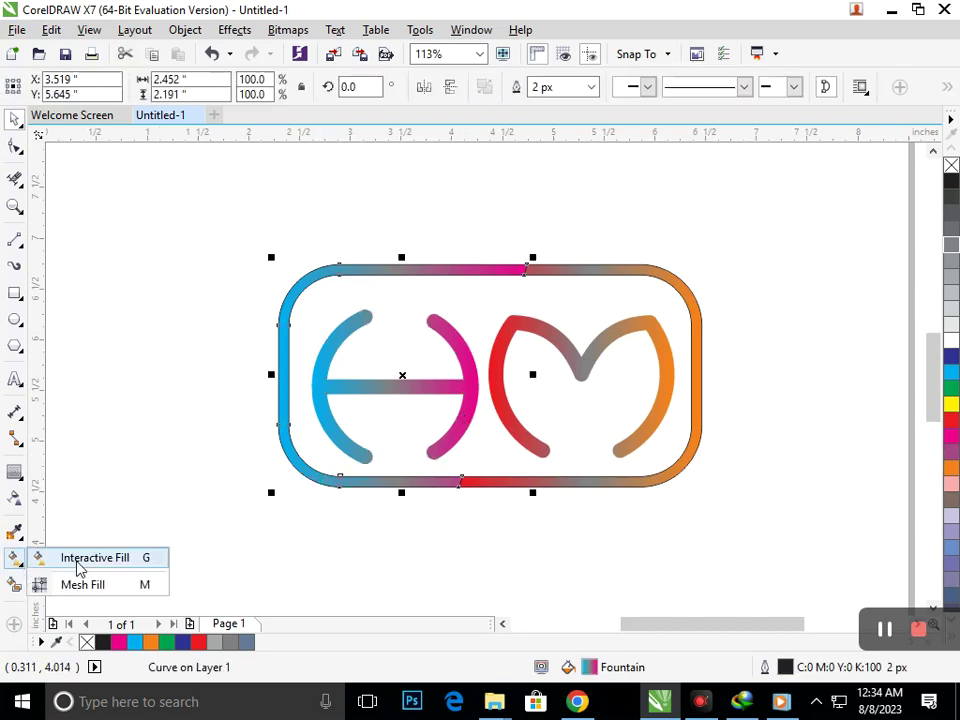
left_click(80, 557)
left_click(391, 375)
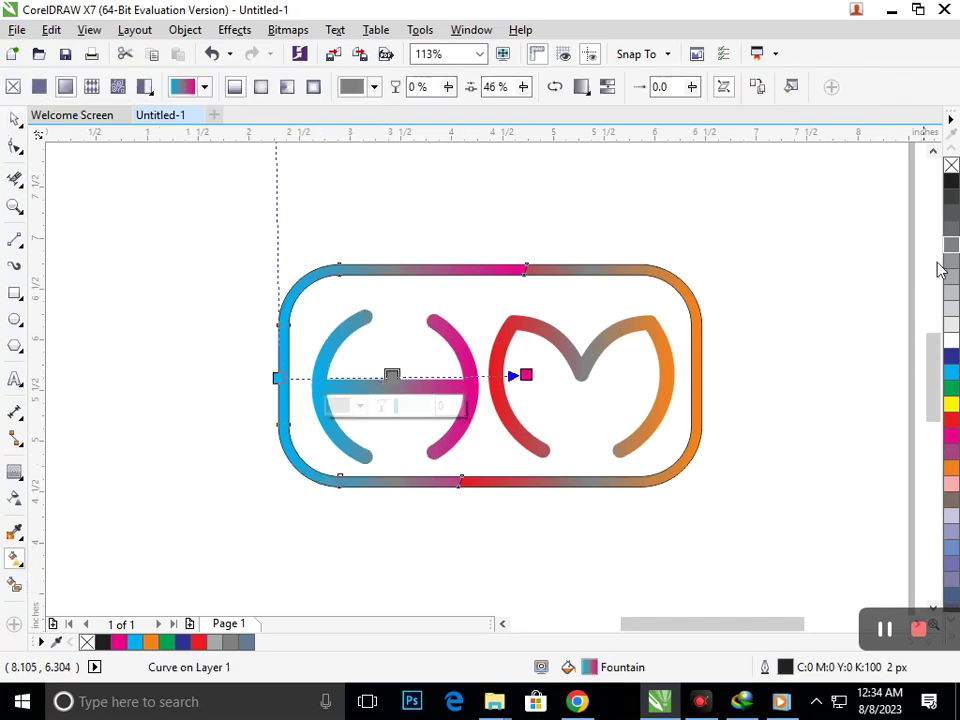
left_click(955, 213)
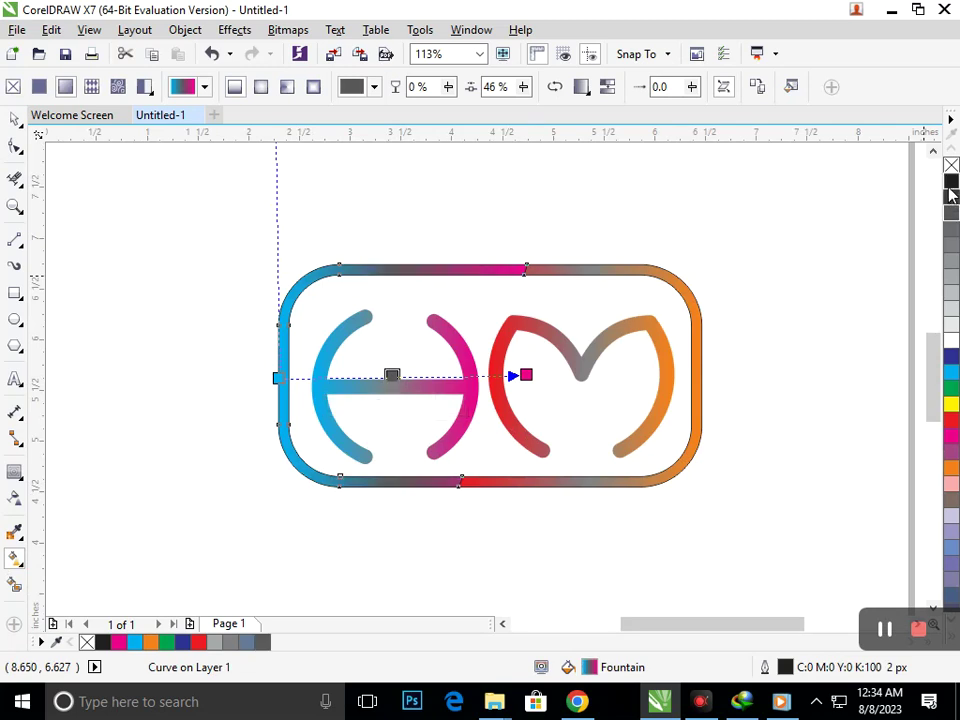
left_click(951, 187)
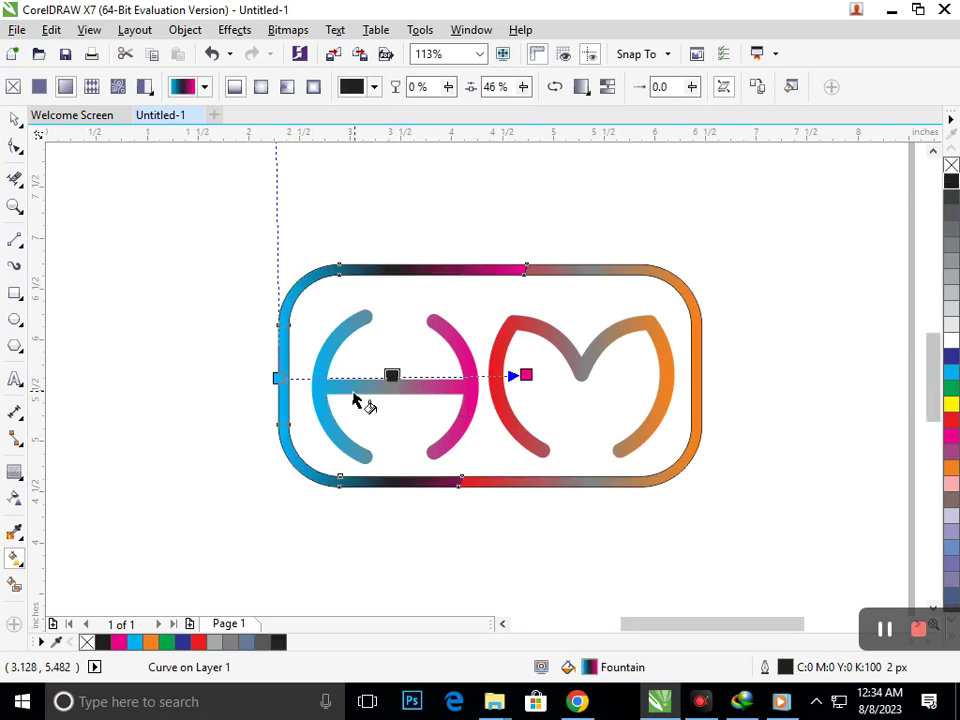
Move the left band's gradient start node about 1 inch outward to the left and color it dark blue
left_click_drag(277, 377, 181, 380)
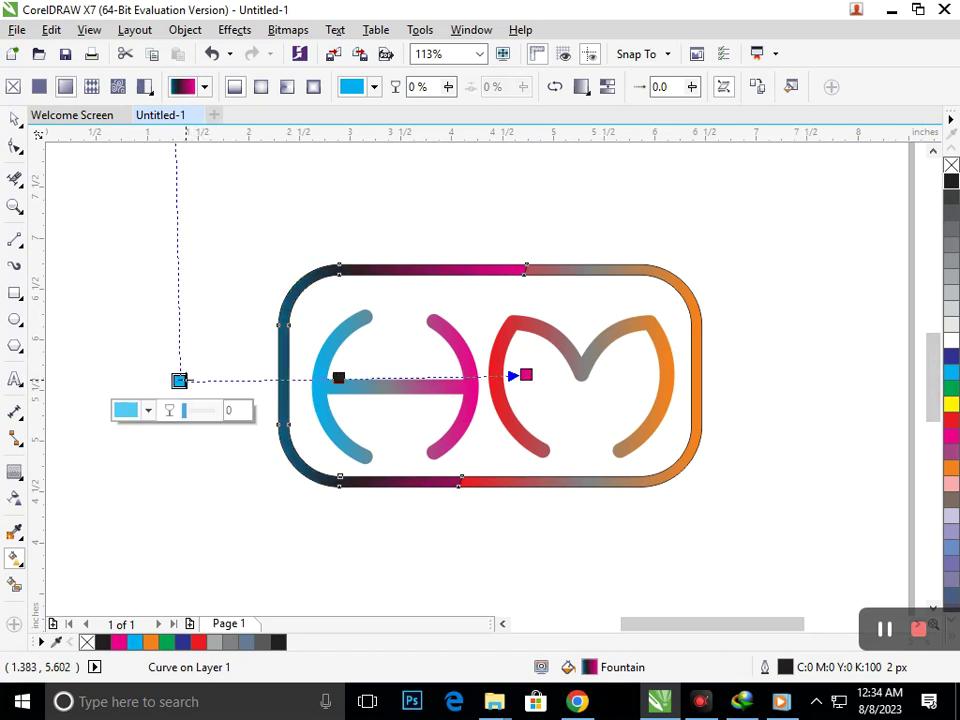
left_click(950, 357)
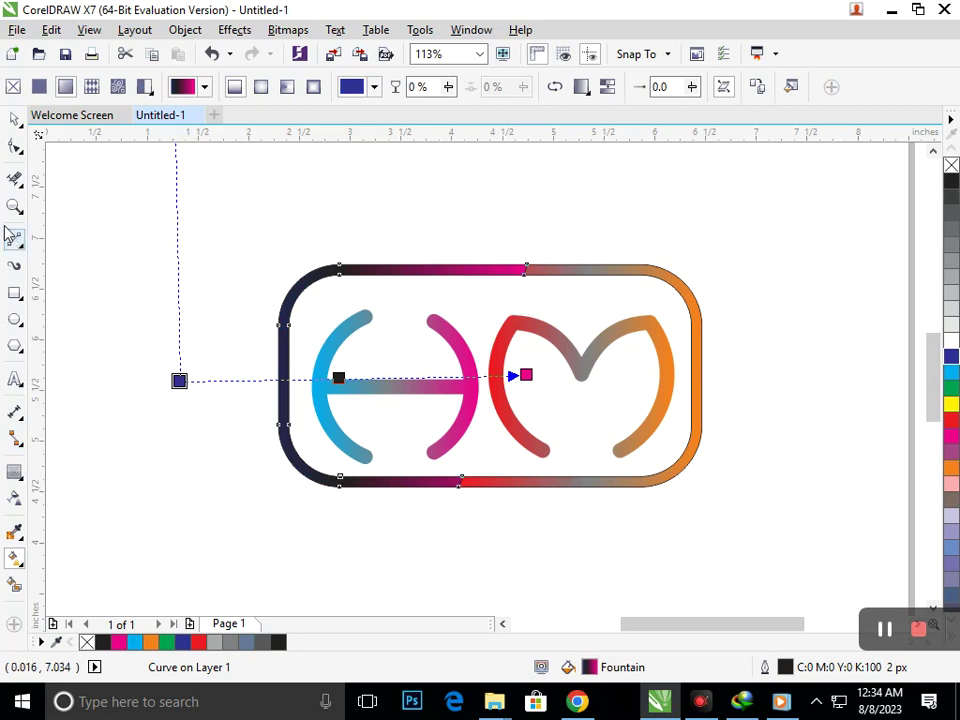
left_click(15, 120)
left_click(242, 306)
left_click(690, 424)
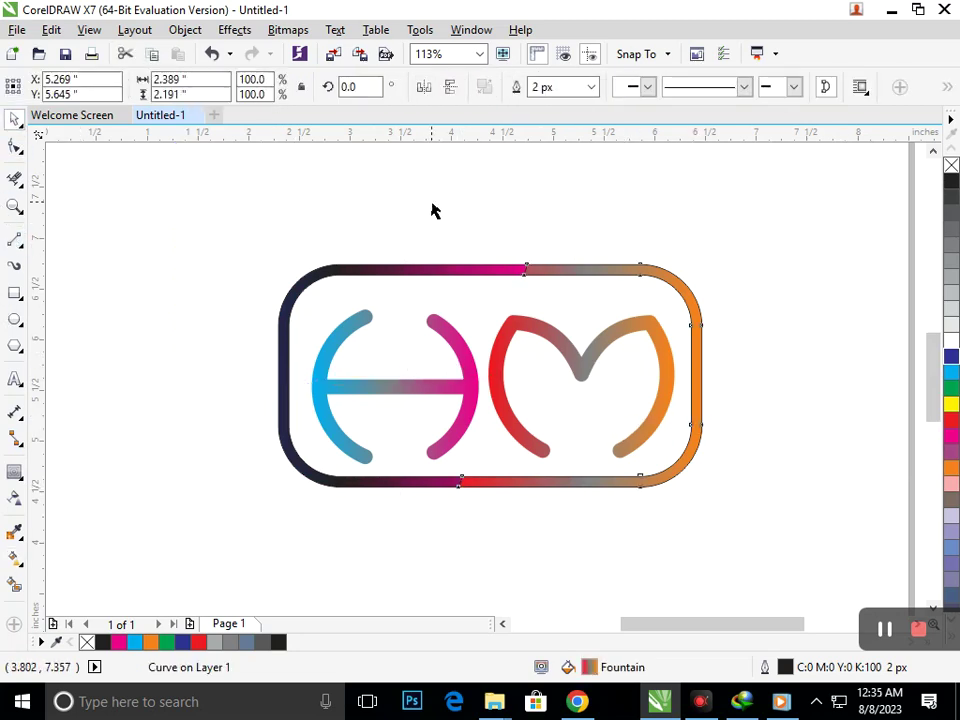
Try moving the H slightly up and left inside the frame, and undo the move
left_click(400, 202)
left_click(701, 418)
left_click(377, 420)
left_click(356, 446)
left_click_drag(355, 446, 349, 441)
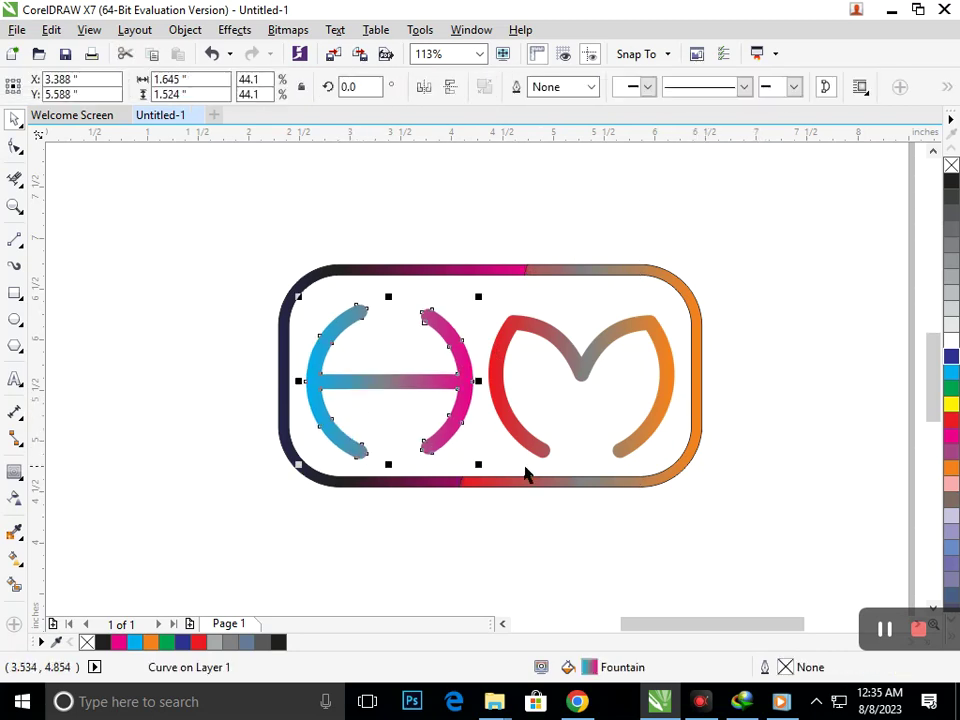
key("ctrl+z")
Add an outside contour to the H with an offset of 0.049" and 2 steps
left_click(13, 473)
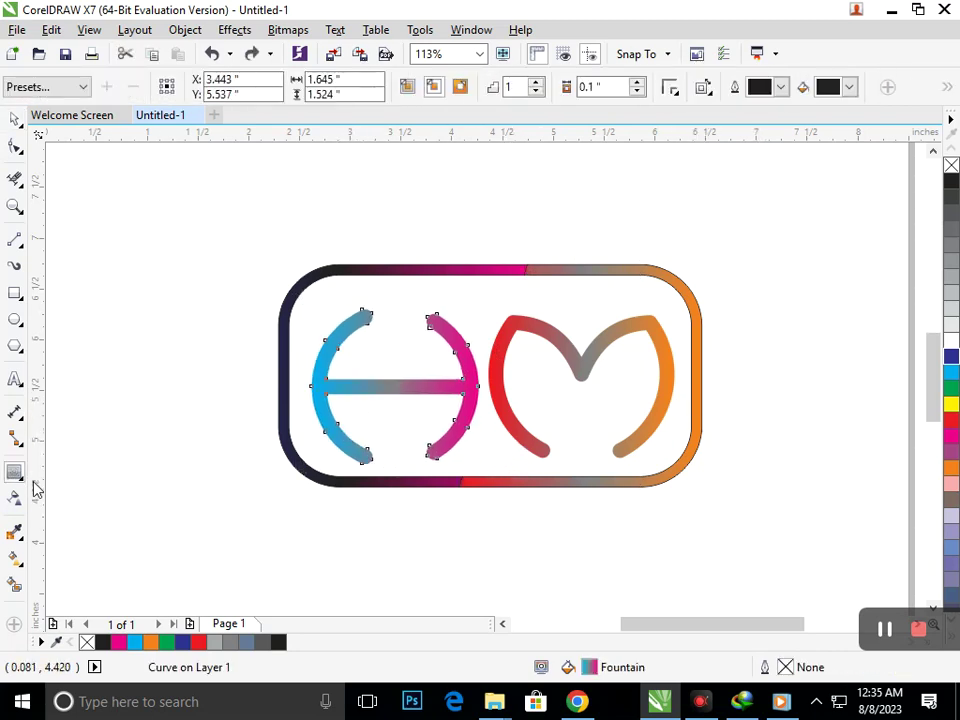
left_click(25, 482)
left_click(54, 490)
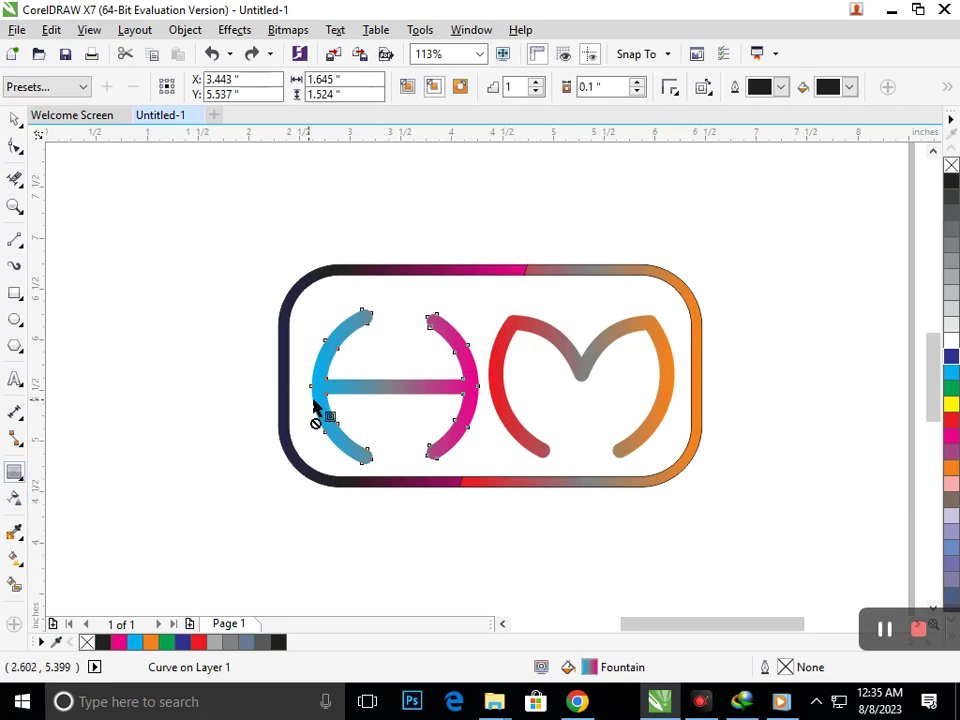
mouse_move(311, 393)
left_mouse_down()
mouse_move(295, 395)
mouse_move(301, 390)
left_mouse_up()
left_click(636, 92)
left_click(636, 92)
left_click(636, 92)
left_click(636, 92)
left_click(636, 92)
left_click(636, 92)
left_click(636, 92)
left_click(635, 92)
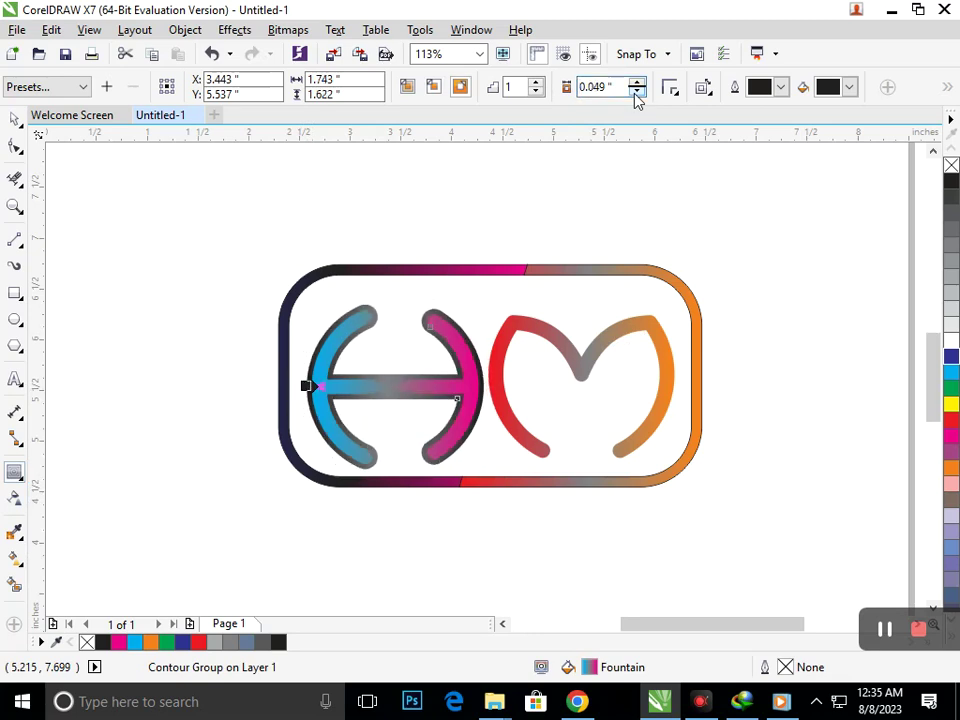
left_click(539, 82)
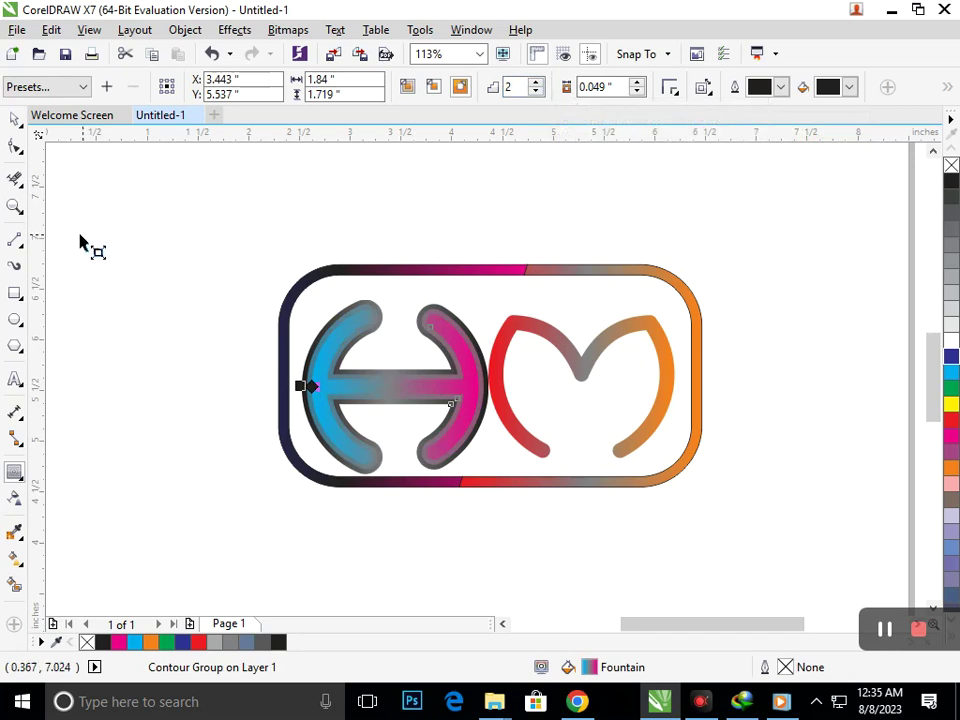
Break the H's contour group apart and ungroup its two contour shapes
left_click(15, 118)
left_click(173, 338)
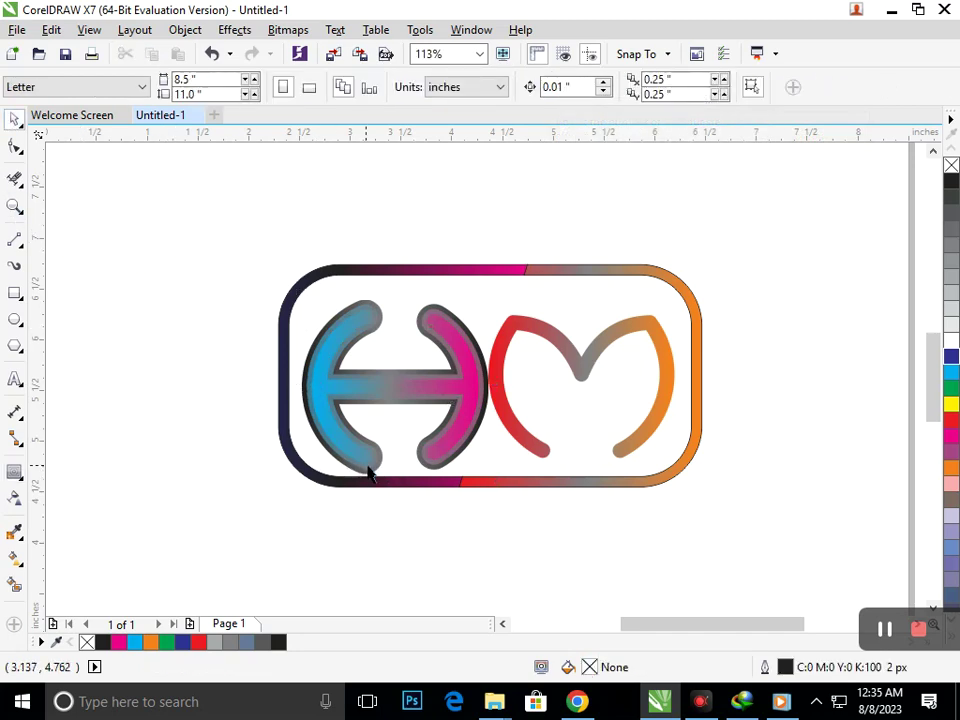
left_click(365, 470)
left_click(184, 32)
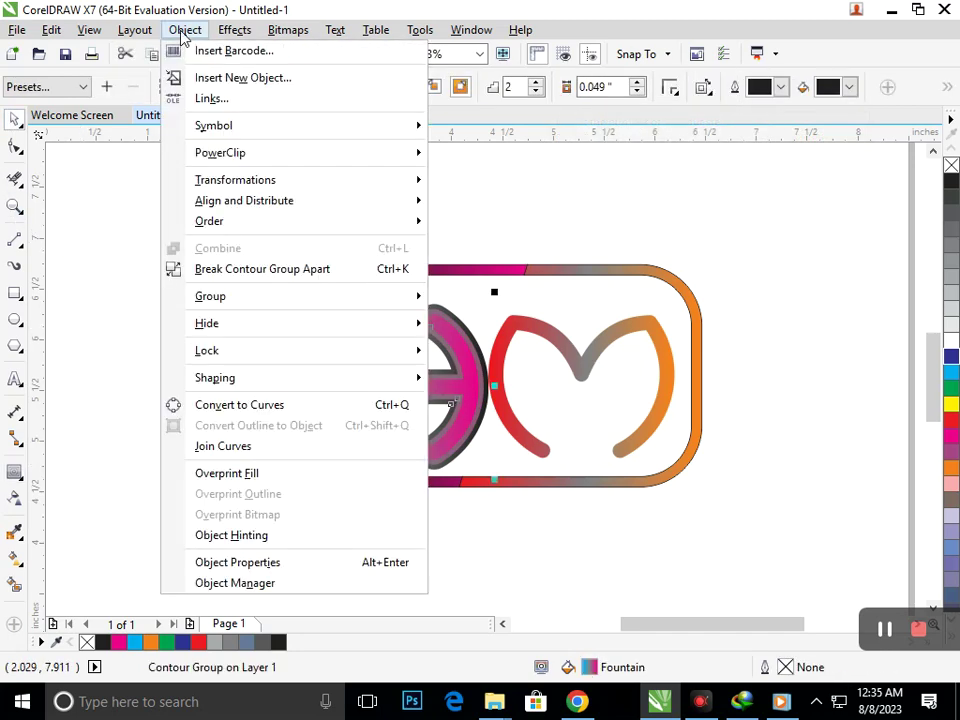
left_click(225, 270)
left_click(189, 362)
left_click(383, 432)
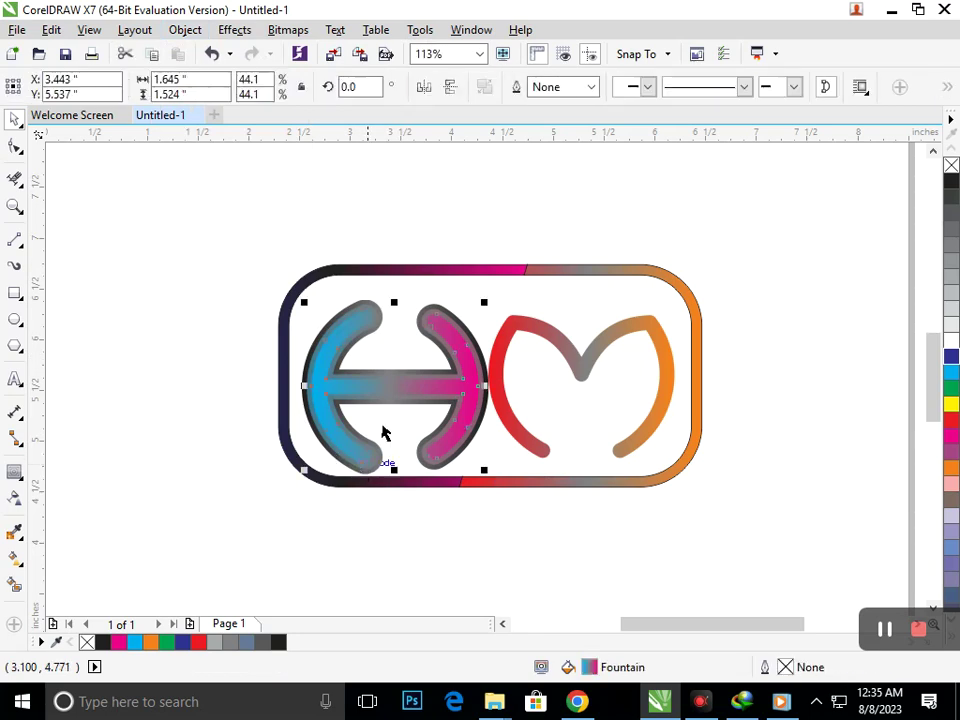
left_click(152, 476)
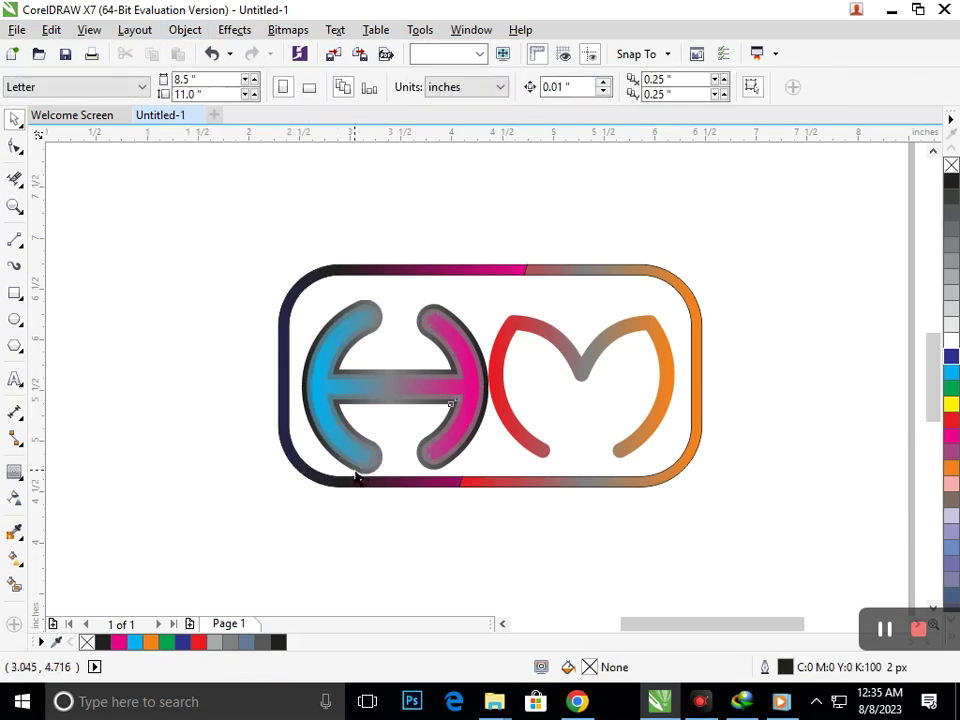
left_click(357, 477)
left_click(615, 94)
left_click(754, 264)
Try dragging the gradient H away from its contours, and undo the move
left_click_drag(366, 457, 313, 506)
left_click(416, 583)
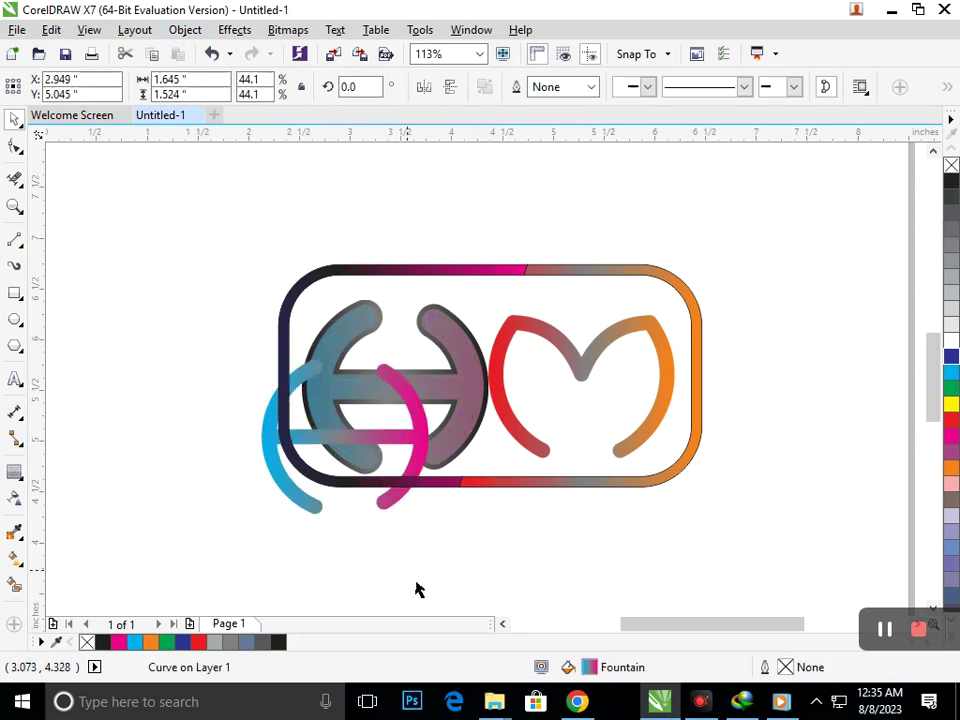
key("ctrl+z")
Fill the H's inner contour shape with white, undoing any accidental shift of it
scroll(410, 470, "up", 5)
left_click(407, 459)
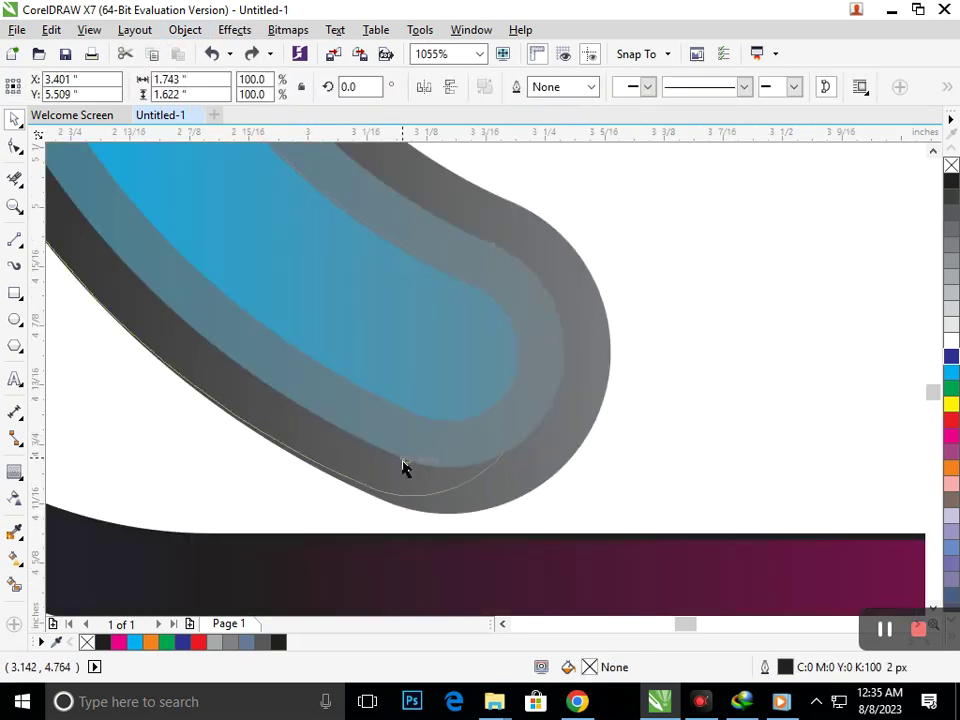
key("ctrl+z")
left_click(951, 342)
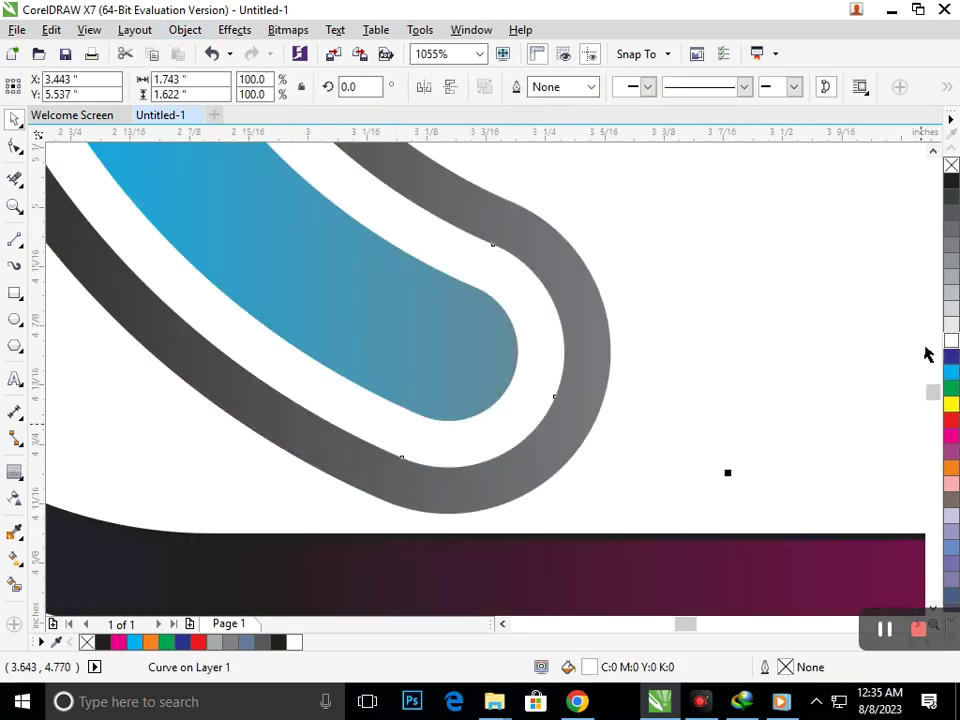
scroll(345, 378, "down", 5)
left_click(492, 539)
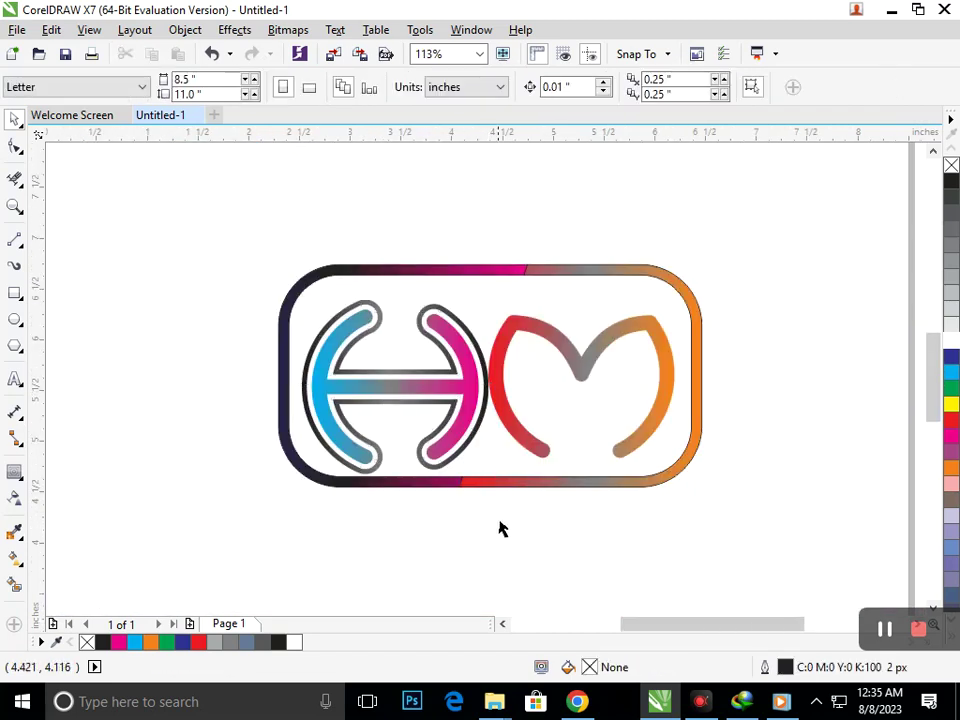
Nudge the M to the right, away from the H's outline, to X 5.357" and Y 5.54"
left_click_drag(533, 449, 534, 435)
key("Up")
key("Up")
key("Up")
key("Up")
key("Up")
key("Up")
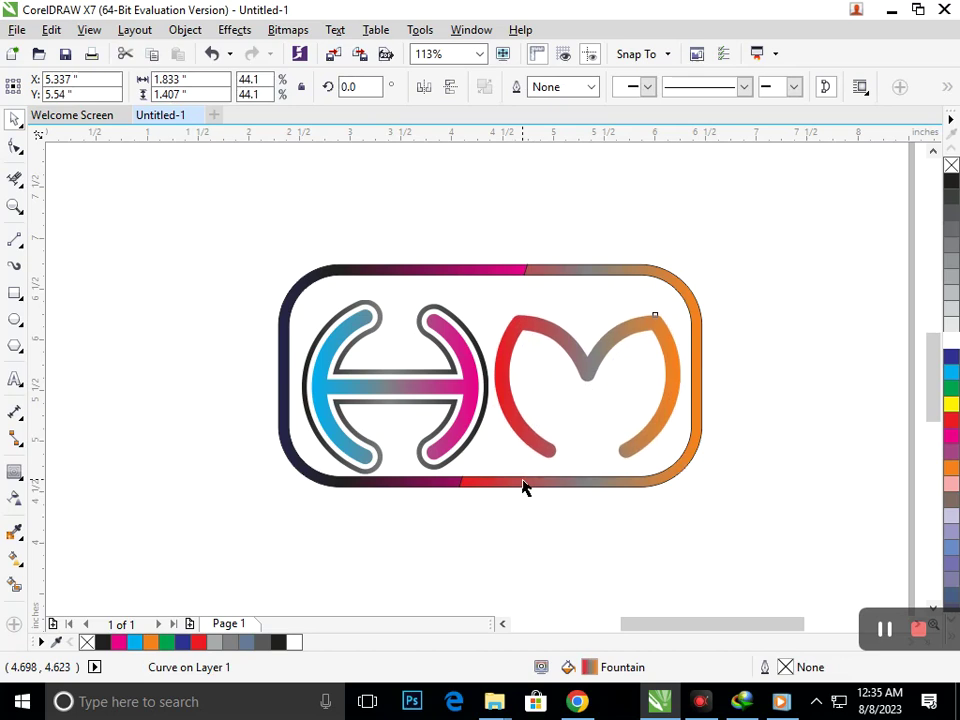
key("Right")
key("Right")
key("Down")
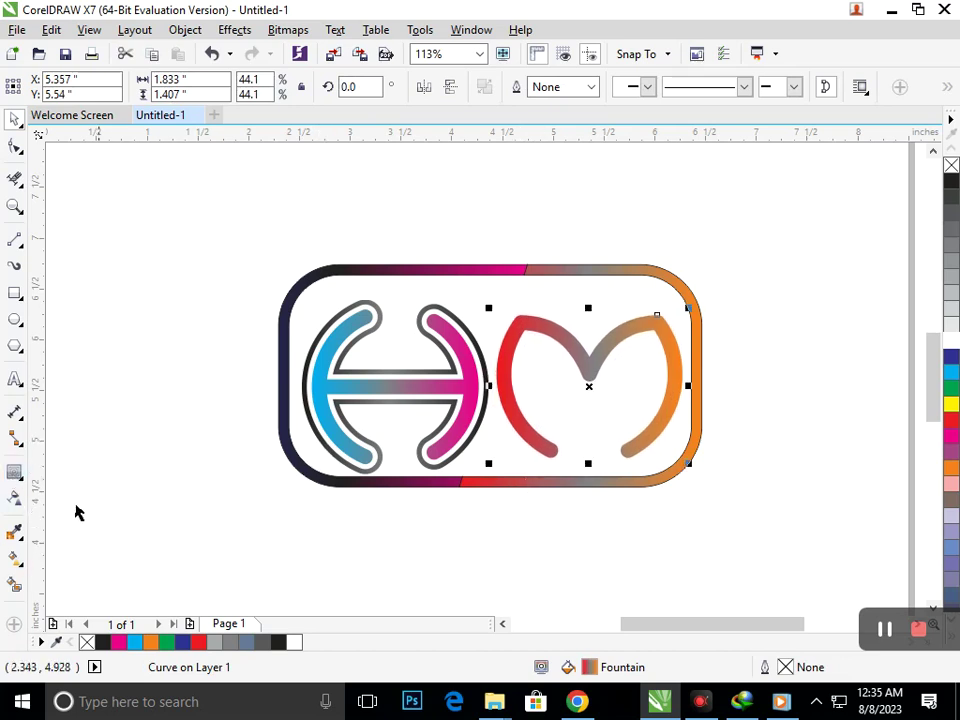
Add an outside contour to the M with 2 steps and an offset of 0.031"
left_click(14, 472)
left_click_drag(563, 456, 533, 468)
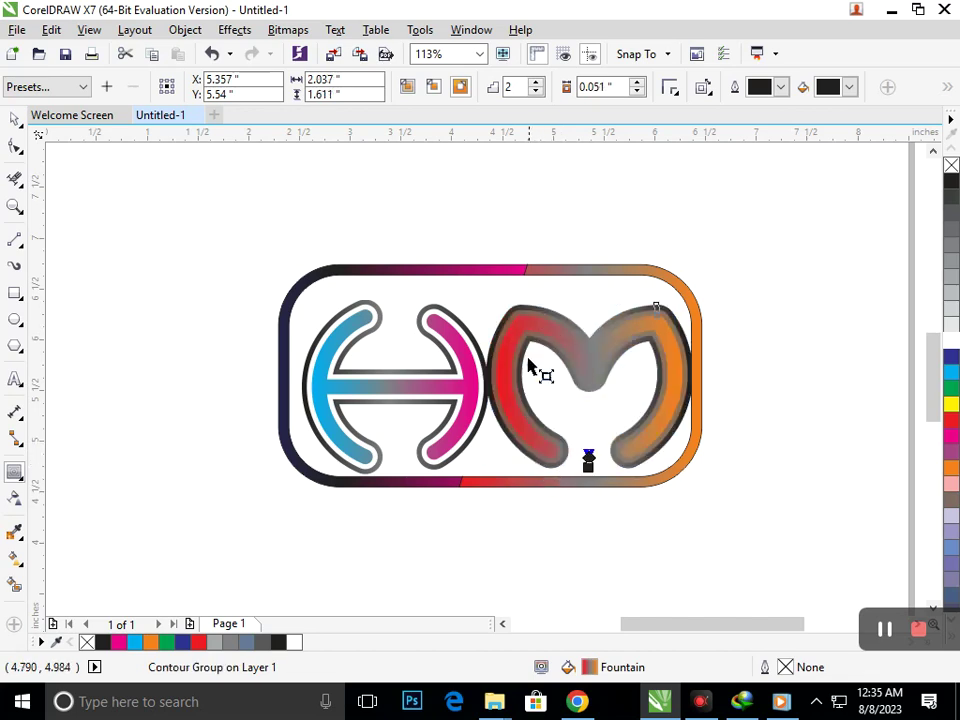
left_click(636, 92)
left_click(636, 92)
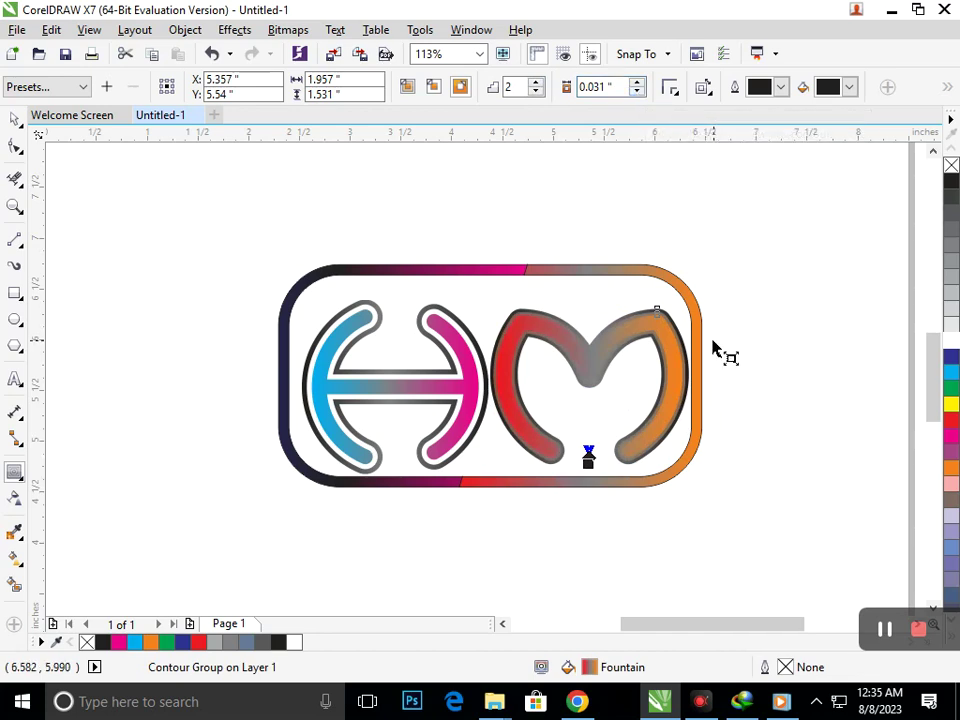
Select the H together with its two contours and nudge them 0.06" left and 0.05" up
left_click(16, 119)
left_click_drag(193, 205, 497, 510)
key("Left")
key("Left")
key("Left")
key("Left")
key("Left")
key("Left")
key("Up")
key("Up")
key("Up")
key("Up")
key("Up")
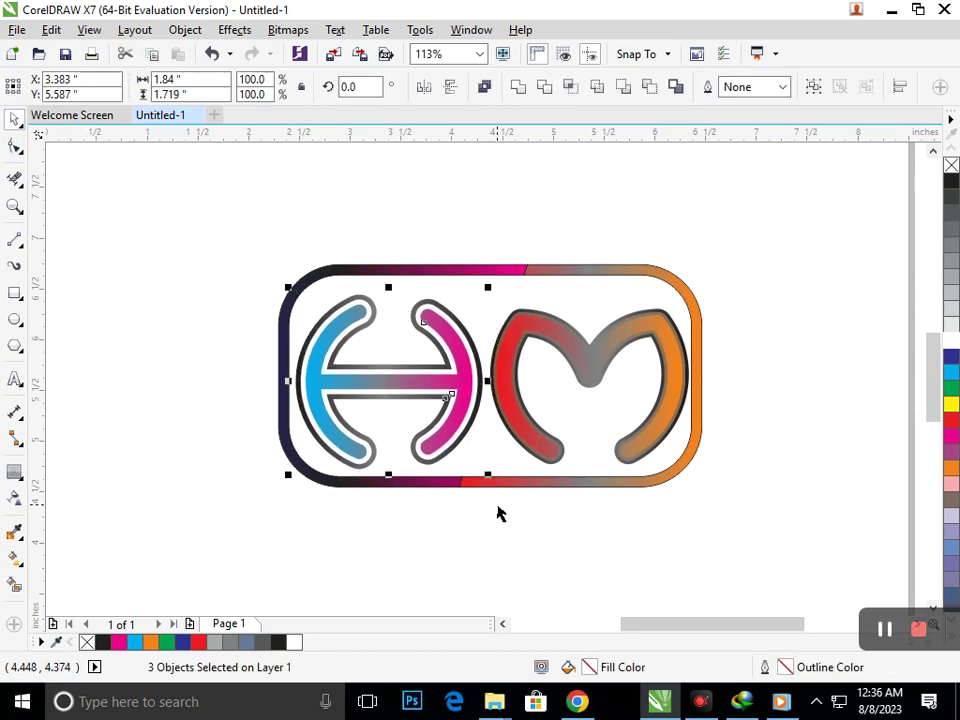
Select the M's contour group and set its contour offset to 0.041"
left_click(844, 336)
left_click_drag(752, 223, 491, 508)
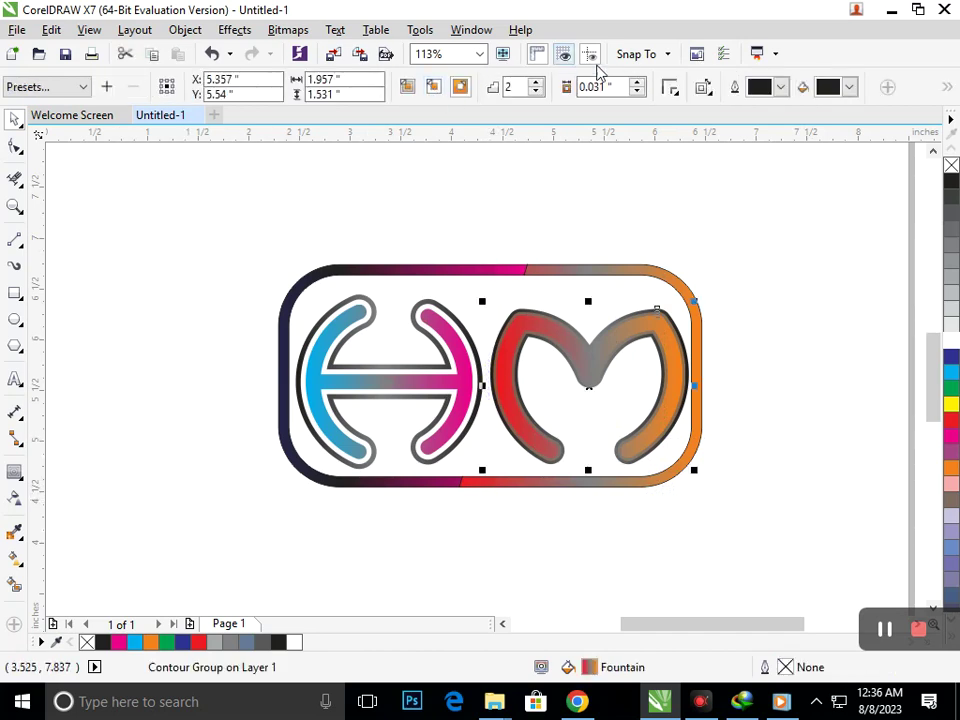
left_click(637, 83)
left_click(637, 83)
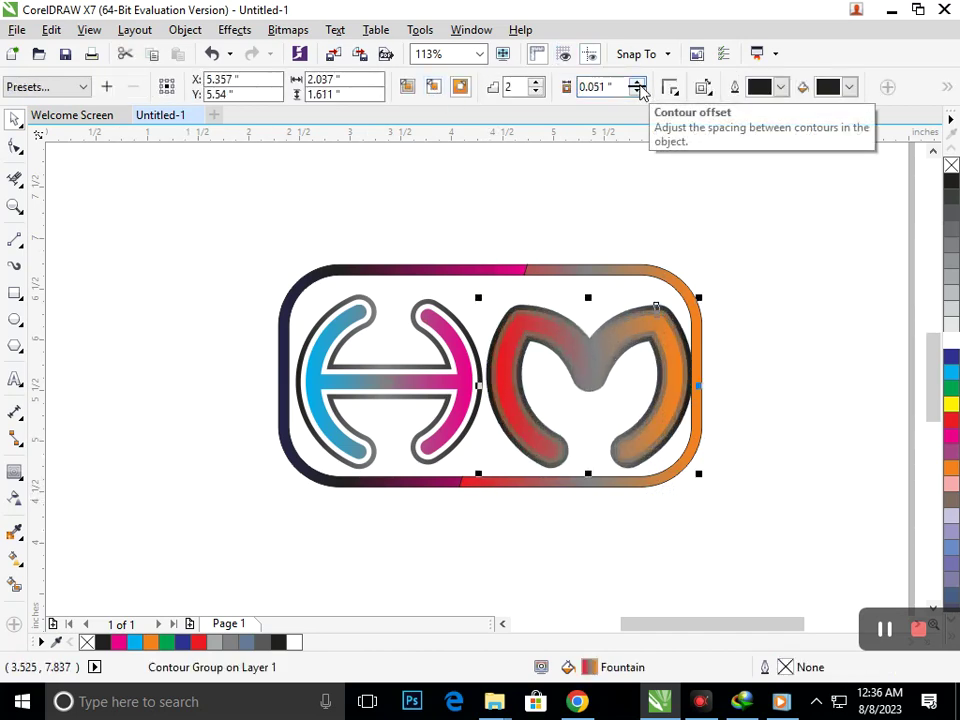
left_click(638, 92)
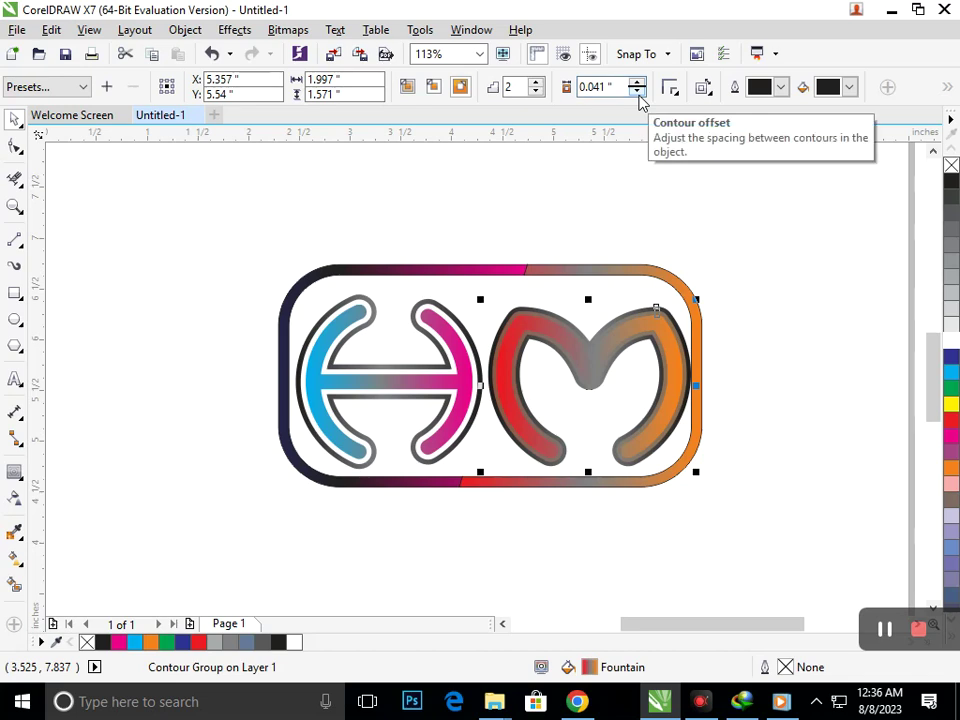
Nudge the M to X 5.327" and Y 5.57", trying a 0.031" contour offset before restoring 0.041"
key("Left")
key("Left")
key("Left")
key("Up")
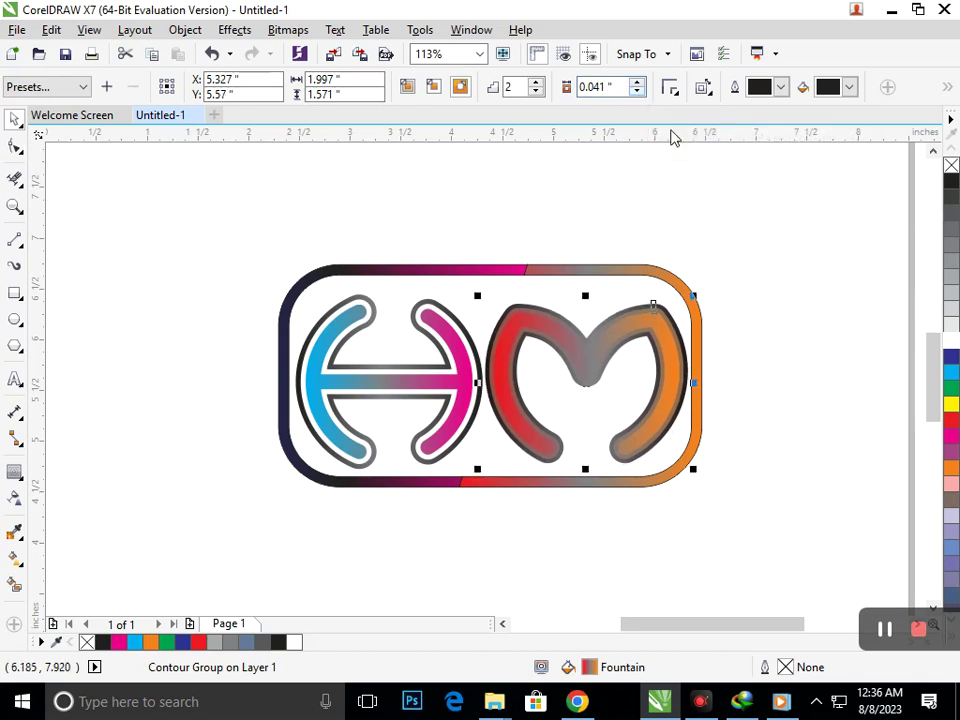
left_click(638, 91)
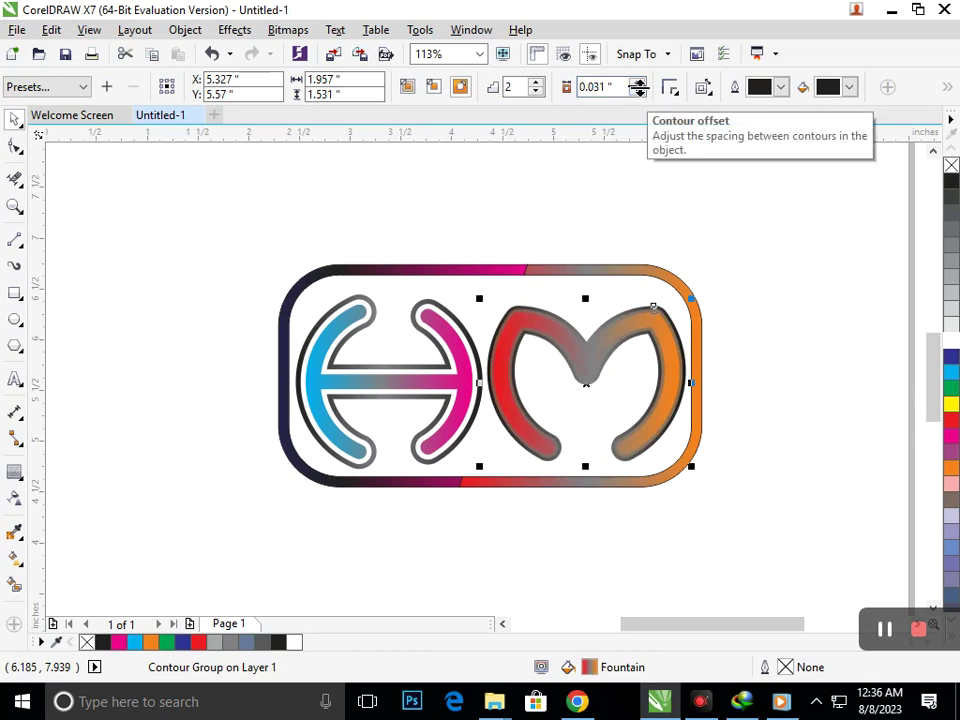
left_click(640, 83)
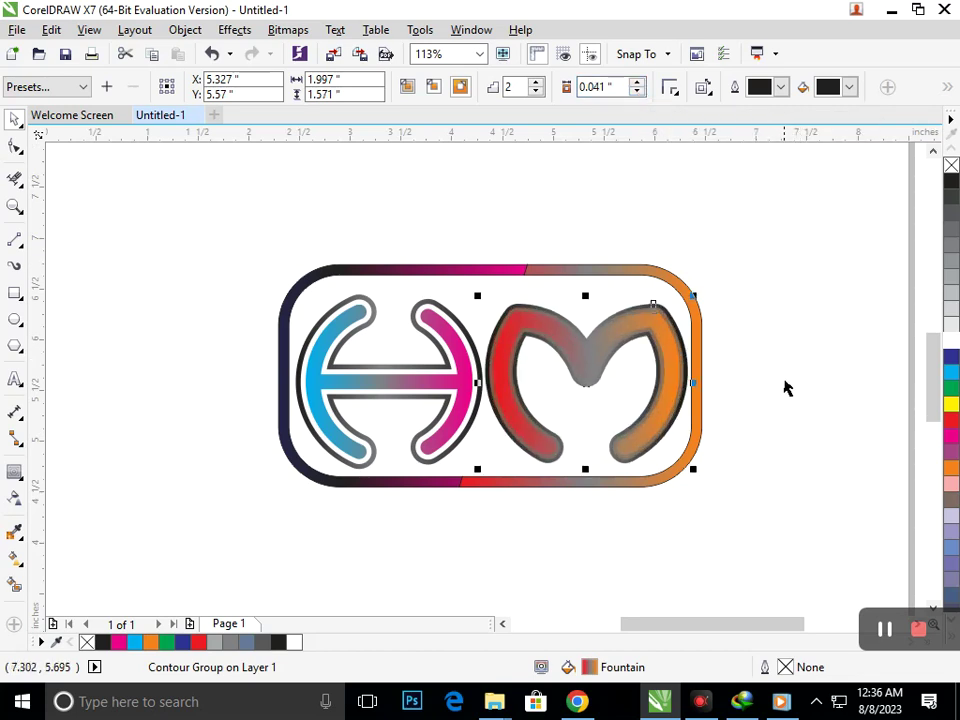
Stretch the orange-ended section of the frame slightly to the right to make more room for the M
left_click(711, 439)
left_click(690, 424)
left_click_drag(707, 375, 722, 379)
left_click(761, 444)
Nudge the M right to X 5.387" and increase its contour offset to 0.051"
left_click_drag(761, 480, 483, 276)
key("Right")
key("Right")
key("Right")
key("Right")
key("Right")
key("Right")
key("Right")
key("Left")
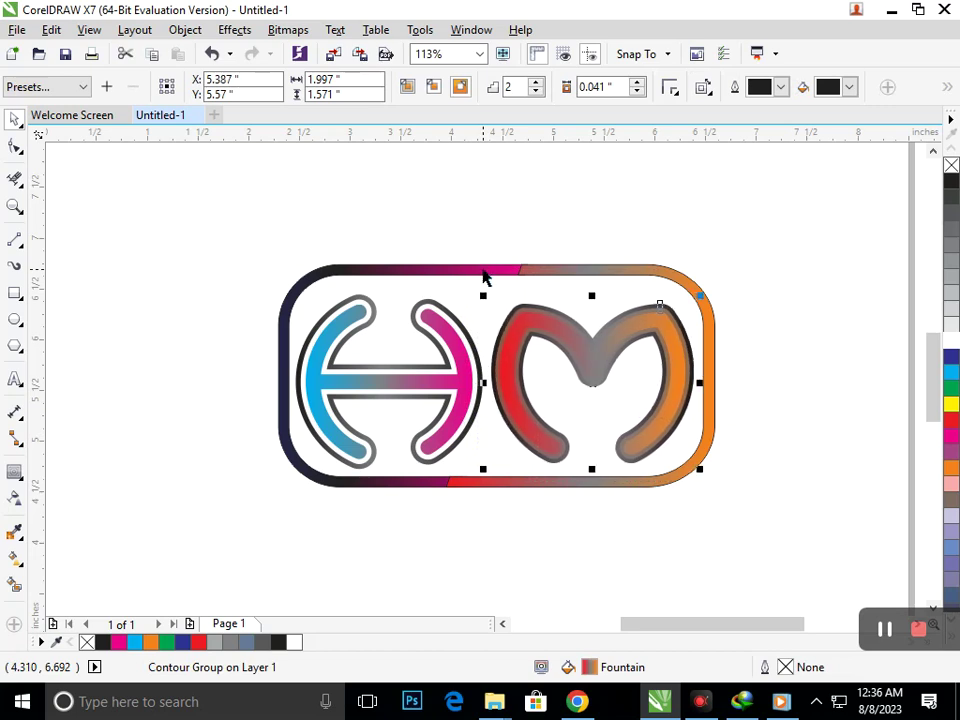
left_click(635, 84)
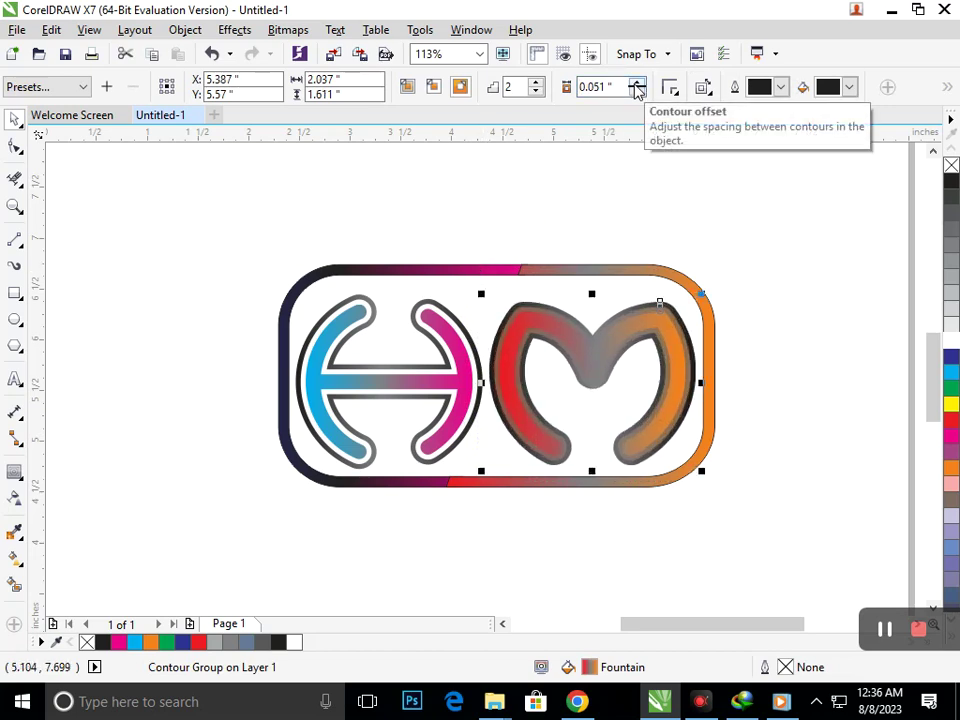
left_click(778, 304)
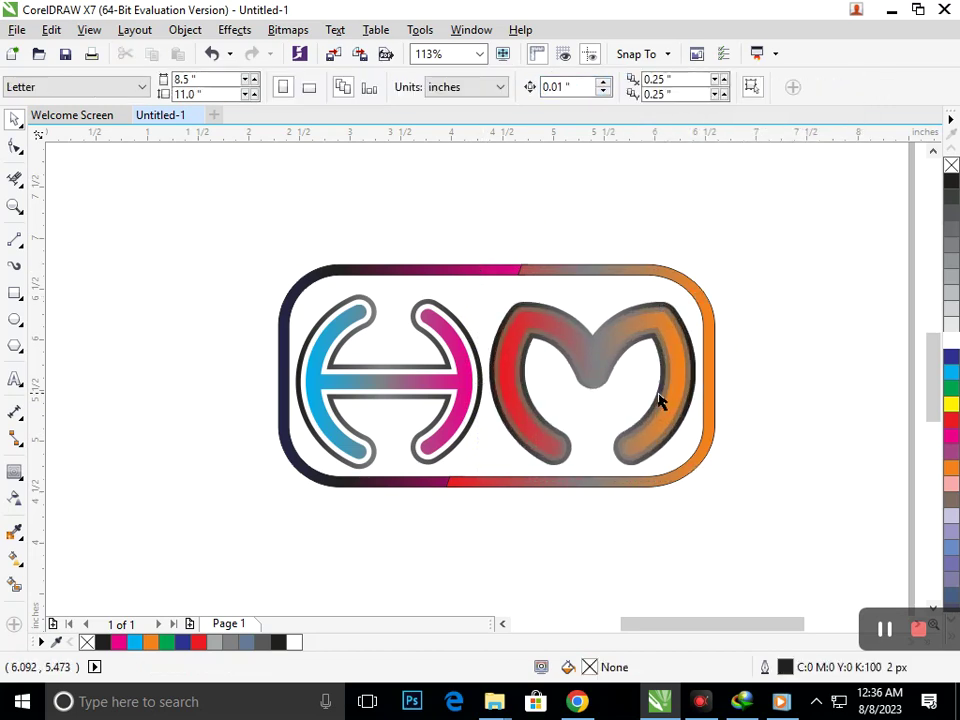
Break the M's contour group apart to separate the contours from the letter
left_click(620, 447)
left_click(185, 29)
left_click(204, 275)
left_click(157, 288)
left_click(523, 389)
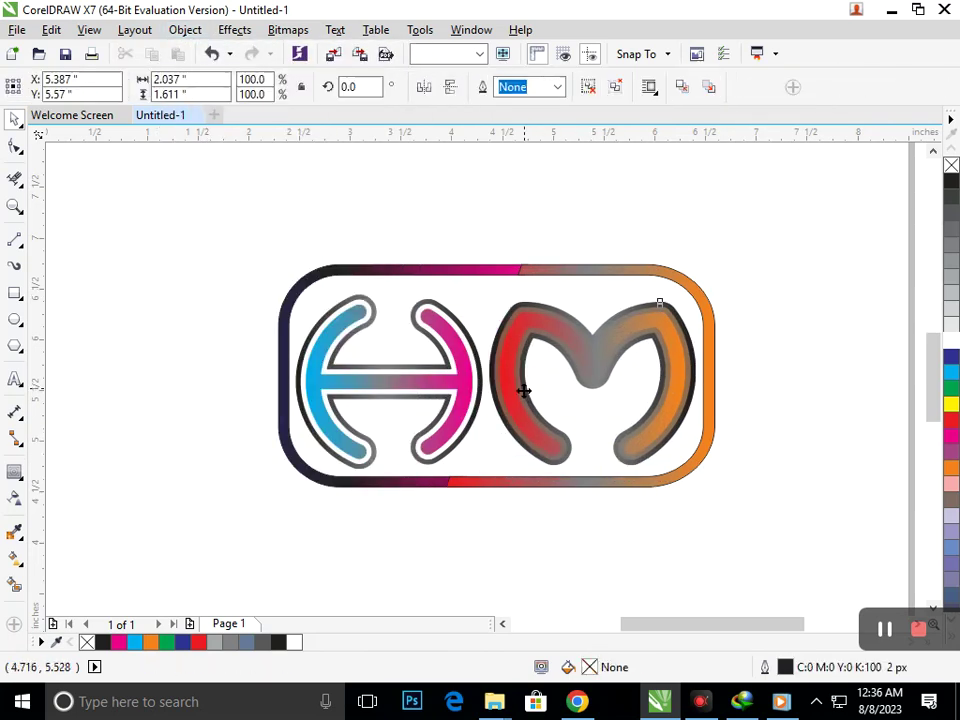
Ungroup the M's two separated contour shapes, undoing the trial moves of the letter and the contours
left_click(555, 582)
left_click(525, 401)
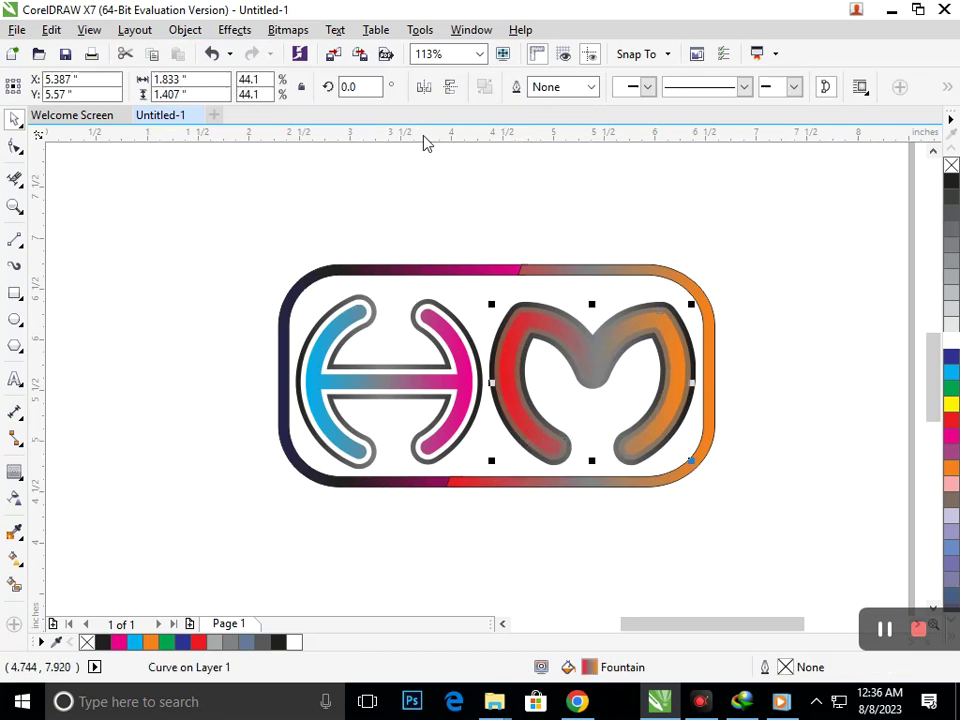
left_click(598, 395)
left_click(600, 402)
left_click_drag(585, 378, 583, 420)
key("ctrl+z")
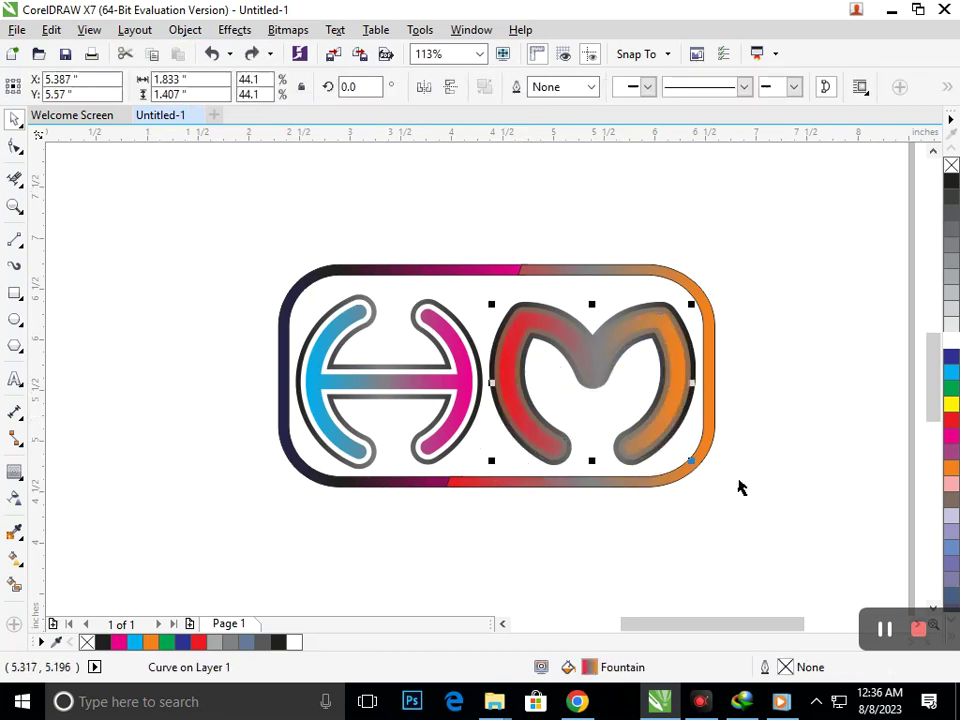
left_click(739, 489)
left_click_drag(660, 440, 698, 477)
key("ctrl+z")
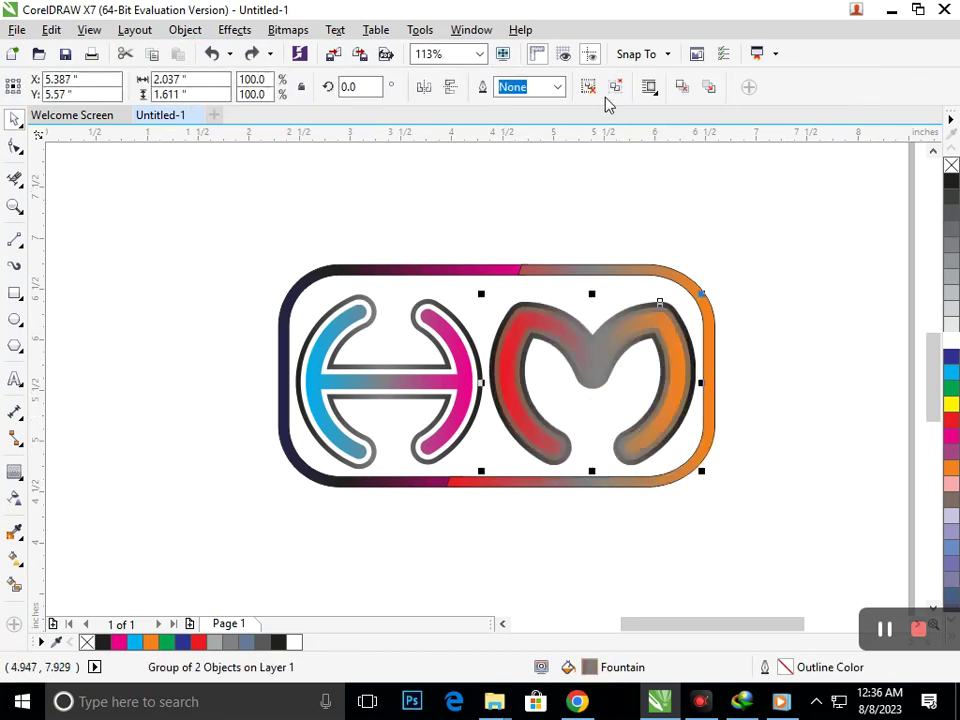
left_click(615, 89)
Fill the M's inner contour shape with white, undoing any accidental shift of it
left_click(796, 404)
key("F2")
left_click_drag(596, 377, 657, 482)
left_click_drag(567, 481, 539, 493)
key("ctrl+z")
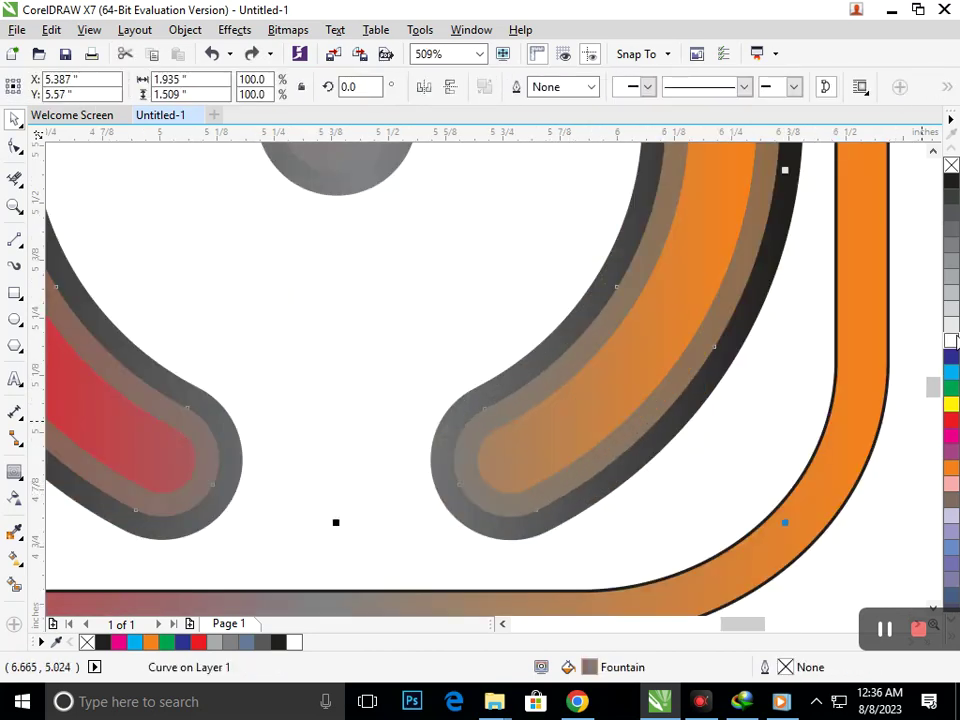
left_click(951, 341)
key("F3")
left_click(859, 430)
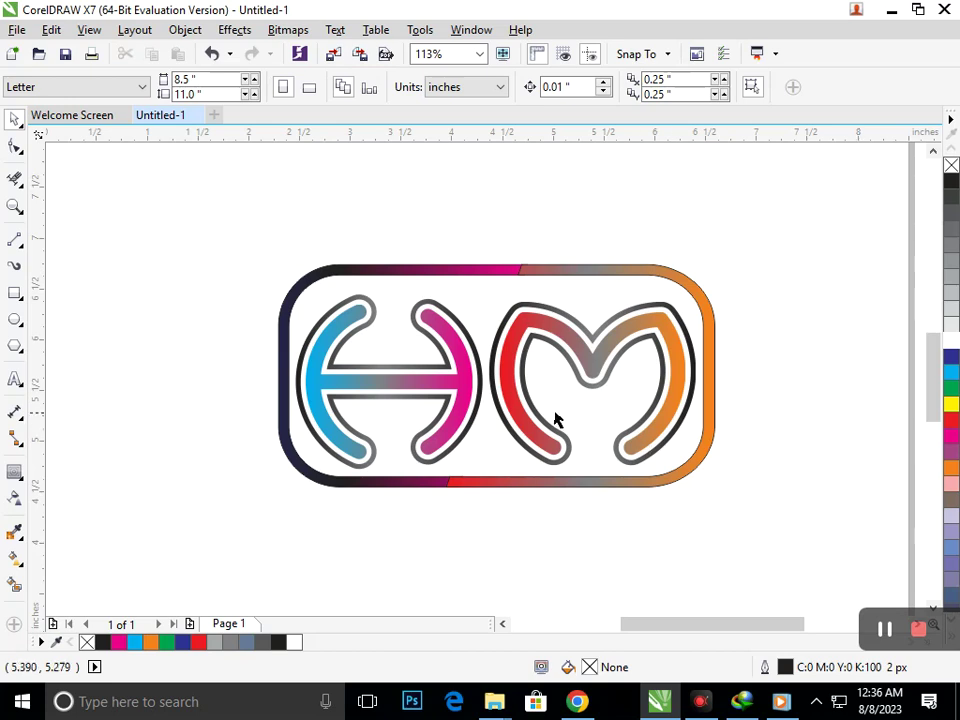
Select the whole logo, scale it up proportionally from its lower-left corner and shift it slightly
left_click_drag(176, 210, 784, 508)
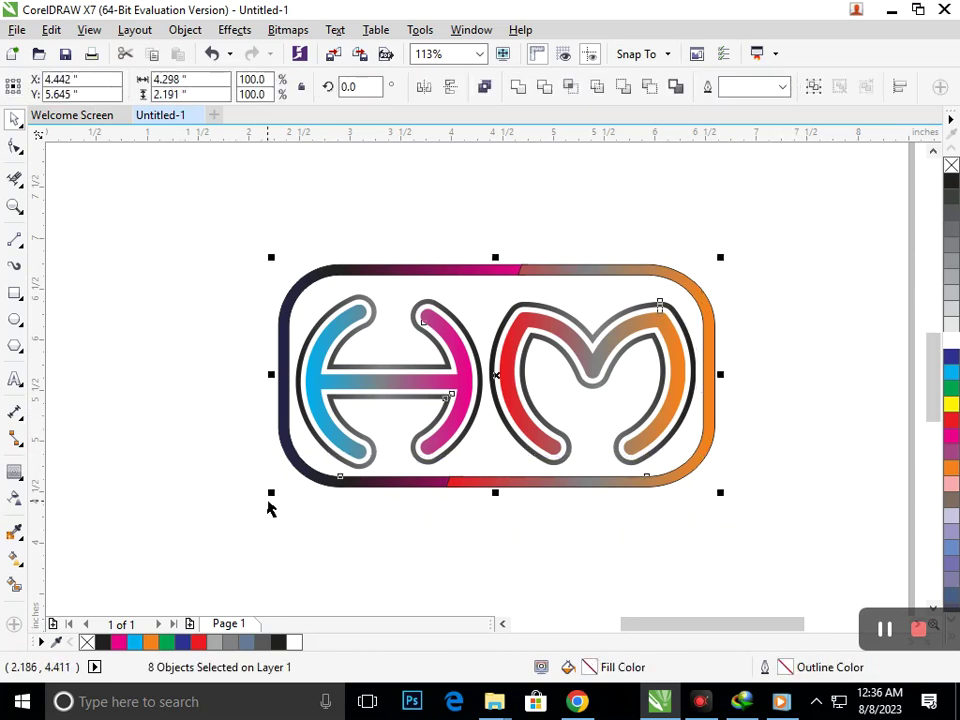
left_click_drag(272, 494, 220, 520)
left_click_drag(405, 506, 377, 512)
left_click(484, 586)
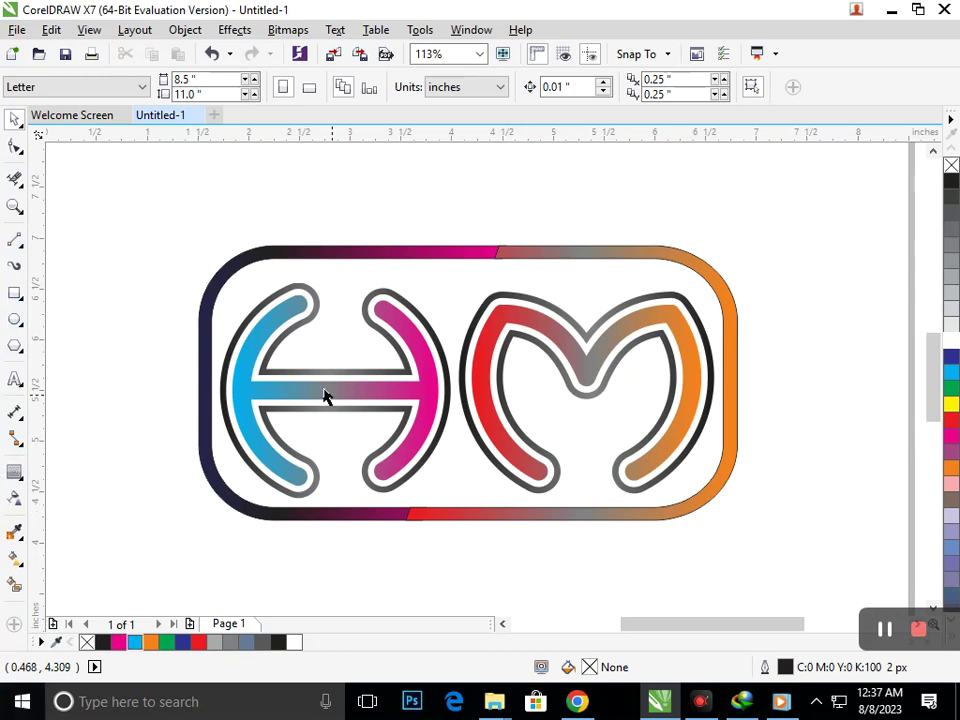
Draw a slanted line about 0.7" high across the frame's lower bar beside the section joint, and place two evenly spaced copies to its right
key("F5")
left_click(437, 492)
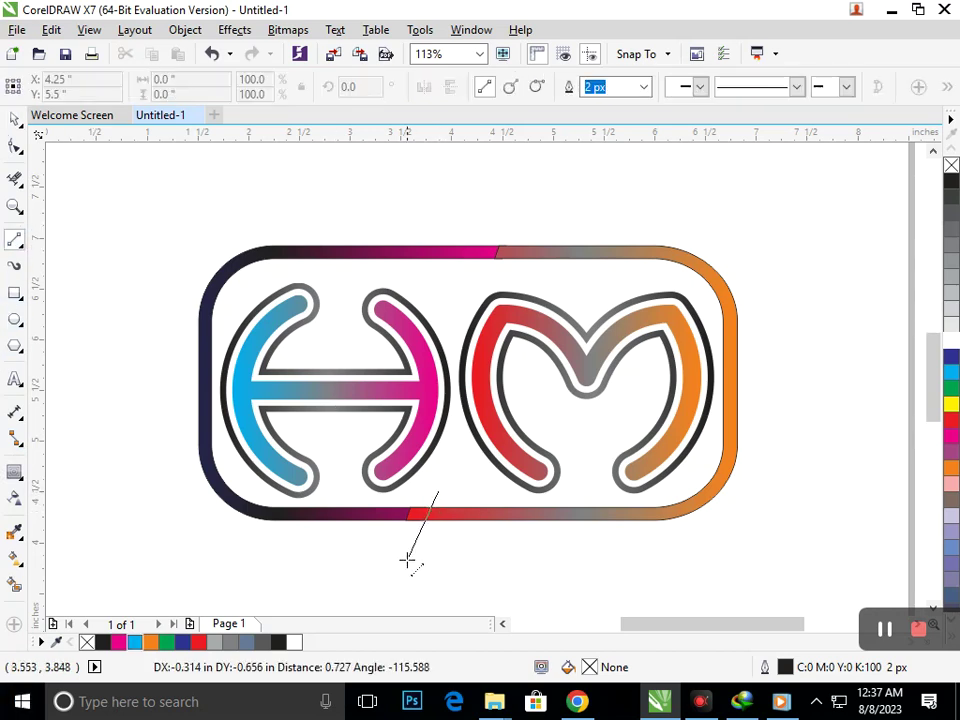
left_click_drag(420, 563, 471, 559)
left_click(14, 119)
left_click(85, 264)
right_click(471, 559)
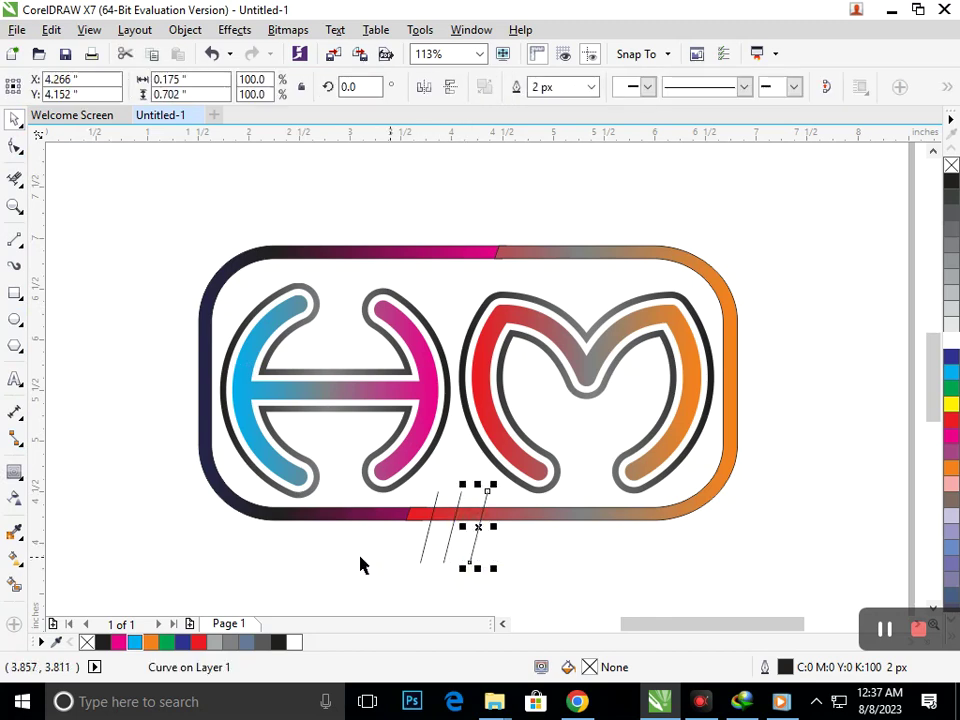
Use Smart Fill on the three bar segments bounded by the slanted lines, coloring them blue, black and blue
left_click(14, 585)
left_click(427, 513)
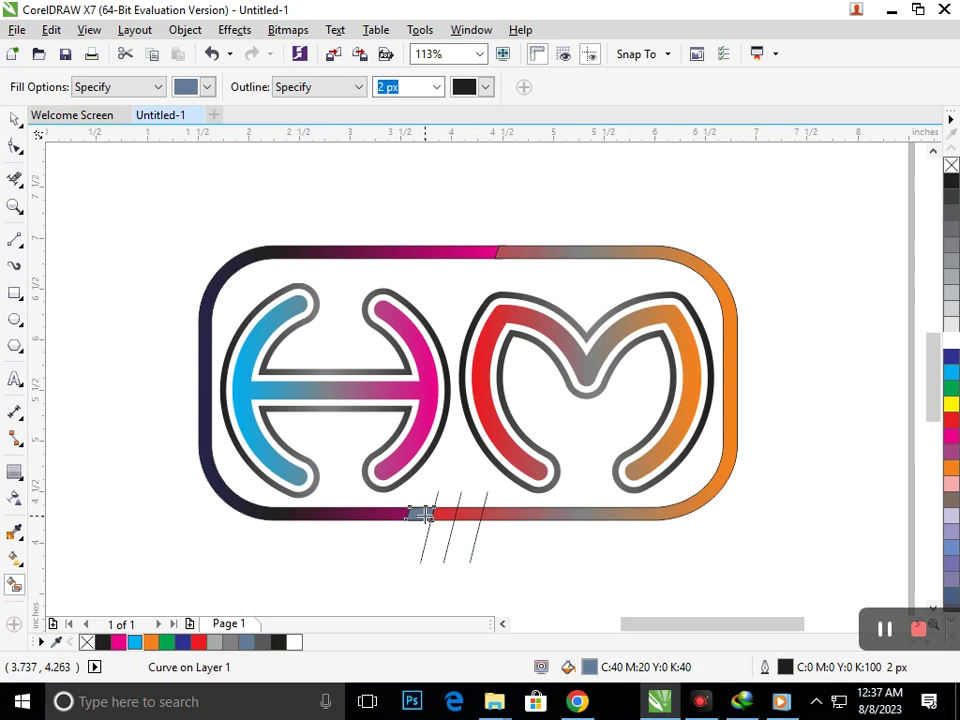
left_click(182, 642)
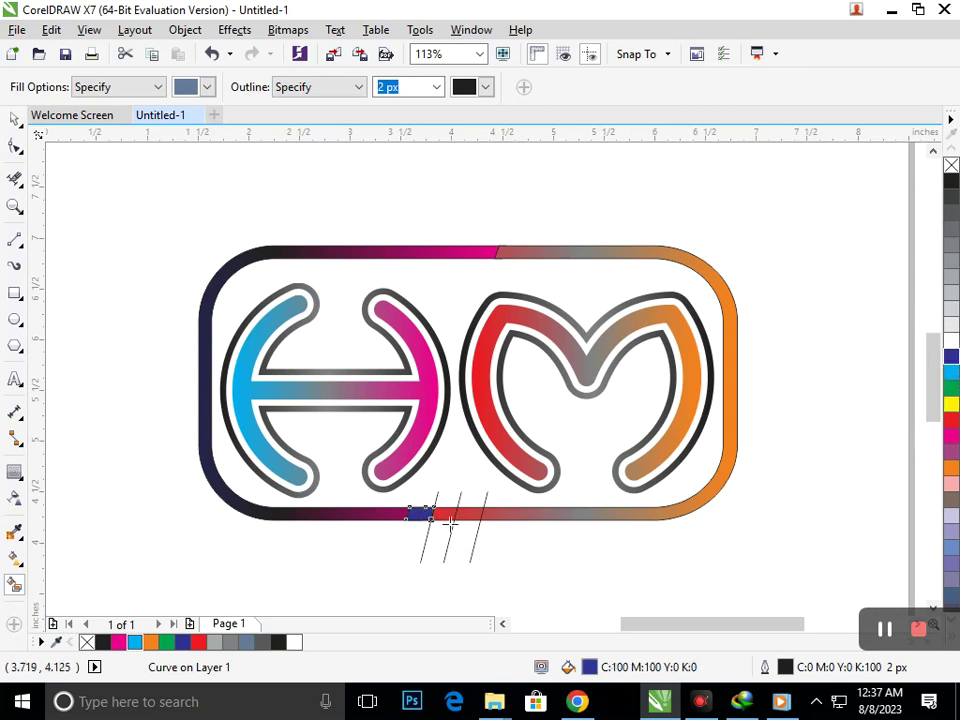
left_click(451, 515)
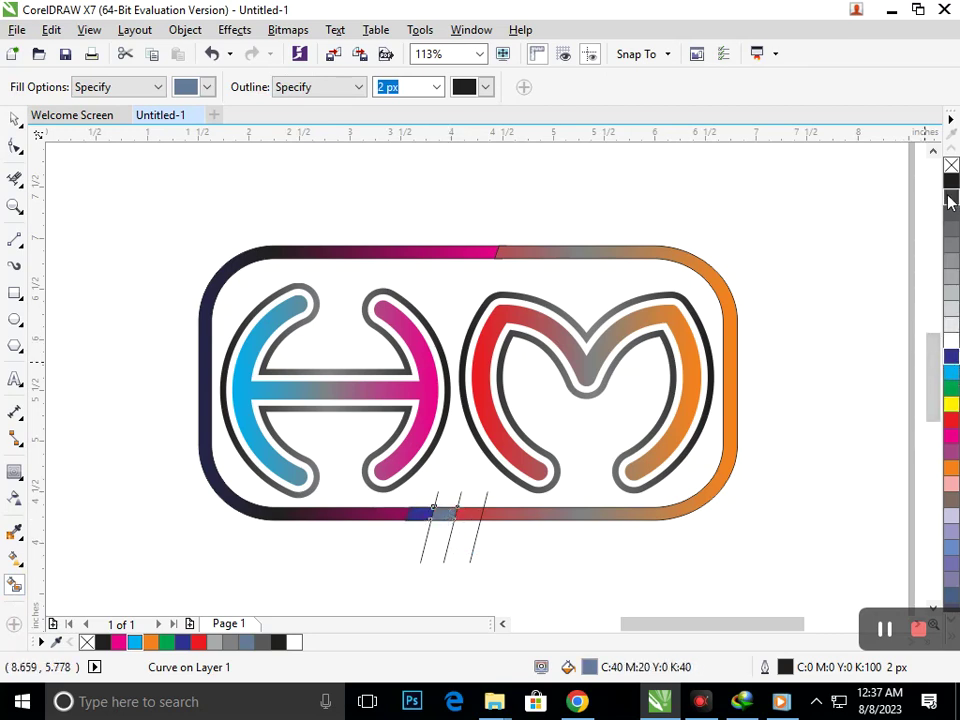
left_click(951, 181)
left_click(470, 513)
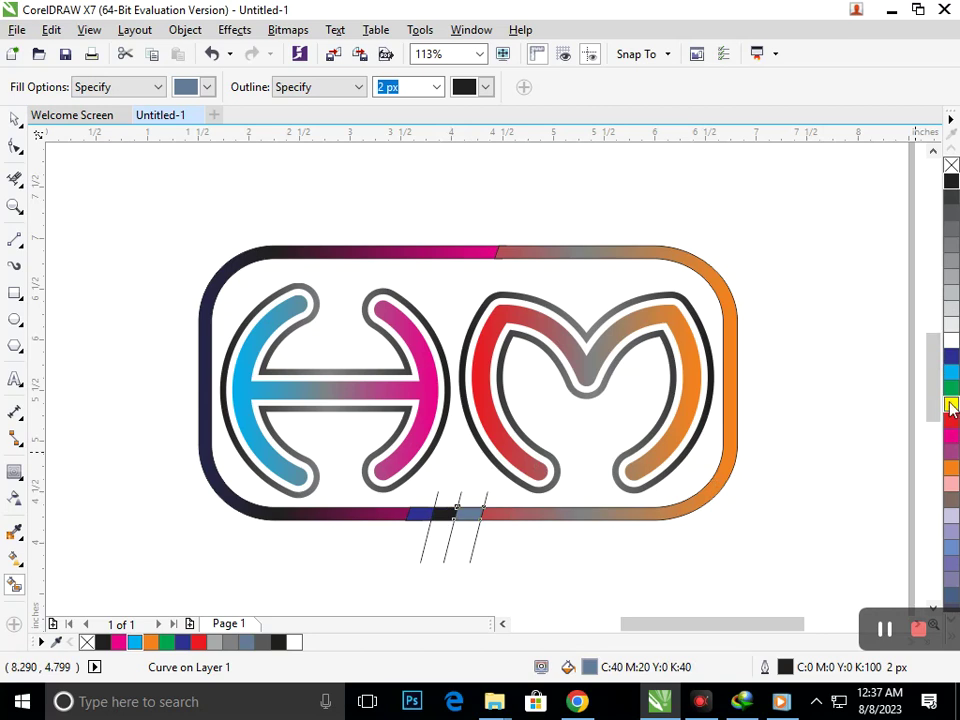
left_click(951, 356)
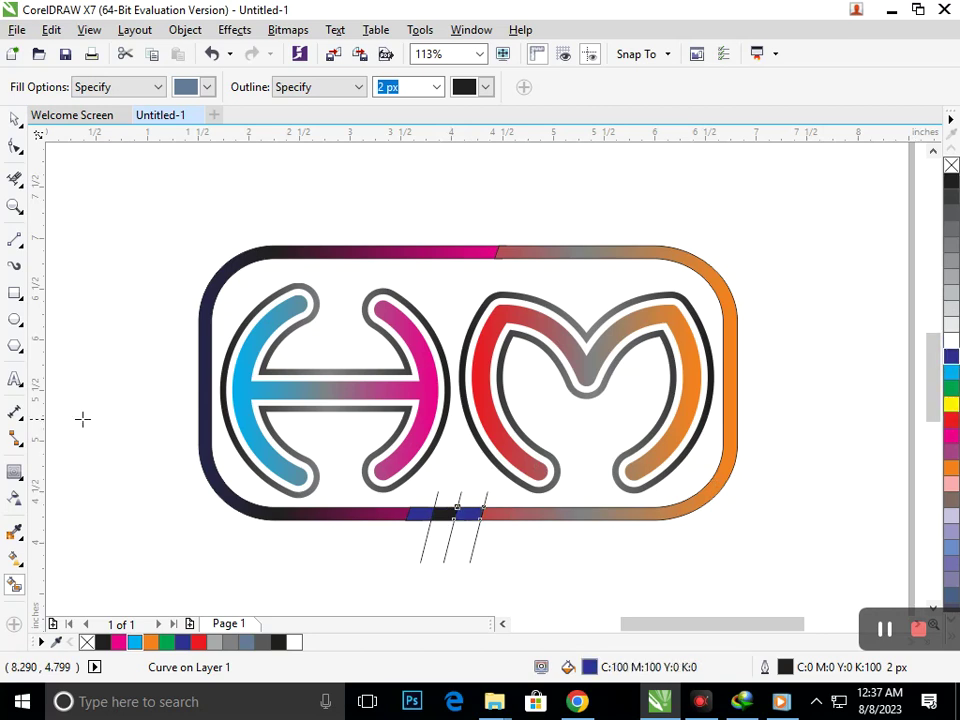
Delete the three slanted guide lines crossing the frame's lower bar
left_click(12, 120)
left_click(490, 585)
left_click(475, 560)
key("Delete")
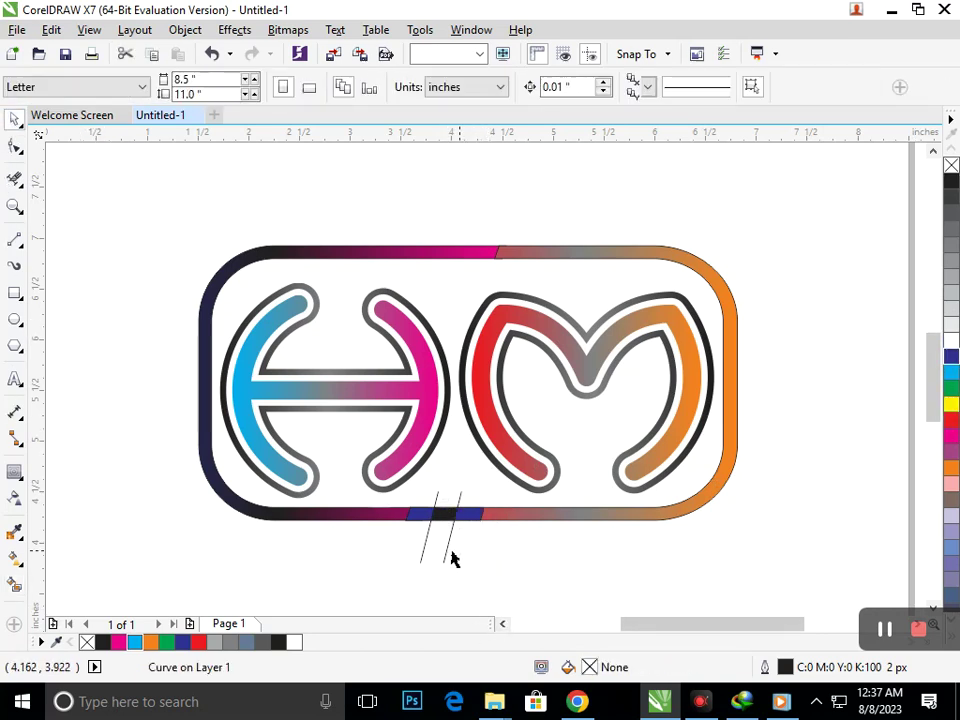
left_click(447, 560)
key("Delete")
left_click(422, 560)
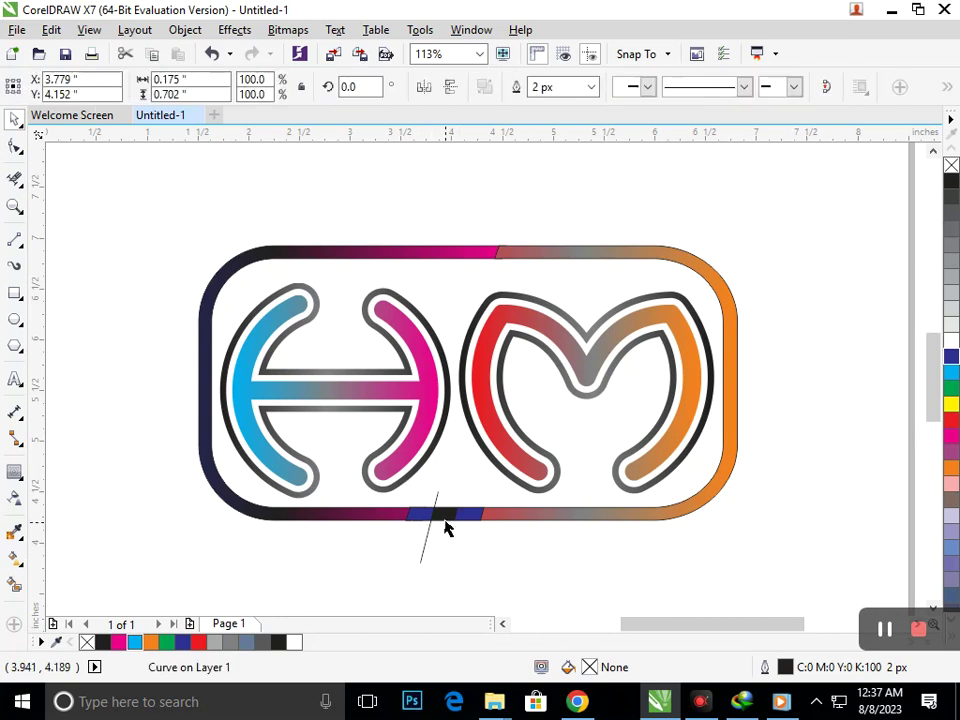
key("Delete")
Recolor the middle segment between the two blue ones, trying yellow first and settling on cyan
left_click(446, 515)
left_click(950, 401)
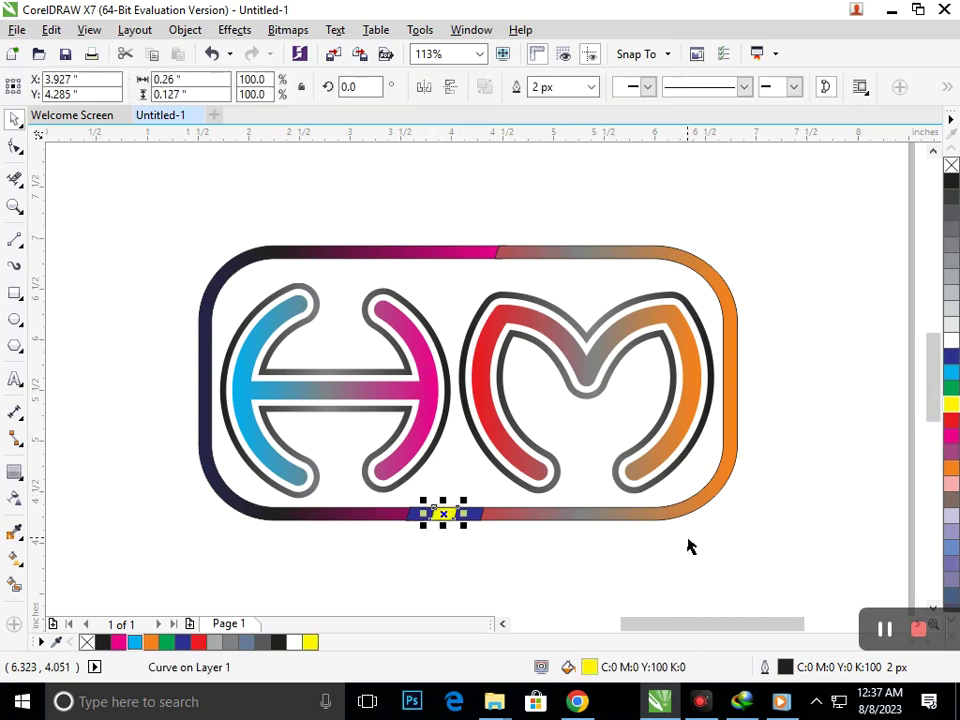
left_click(688, 544)
left_click(441, 516)
left_click(950, 371)
left_click(718, 587)
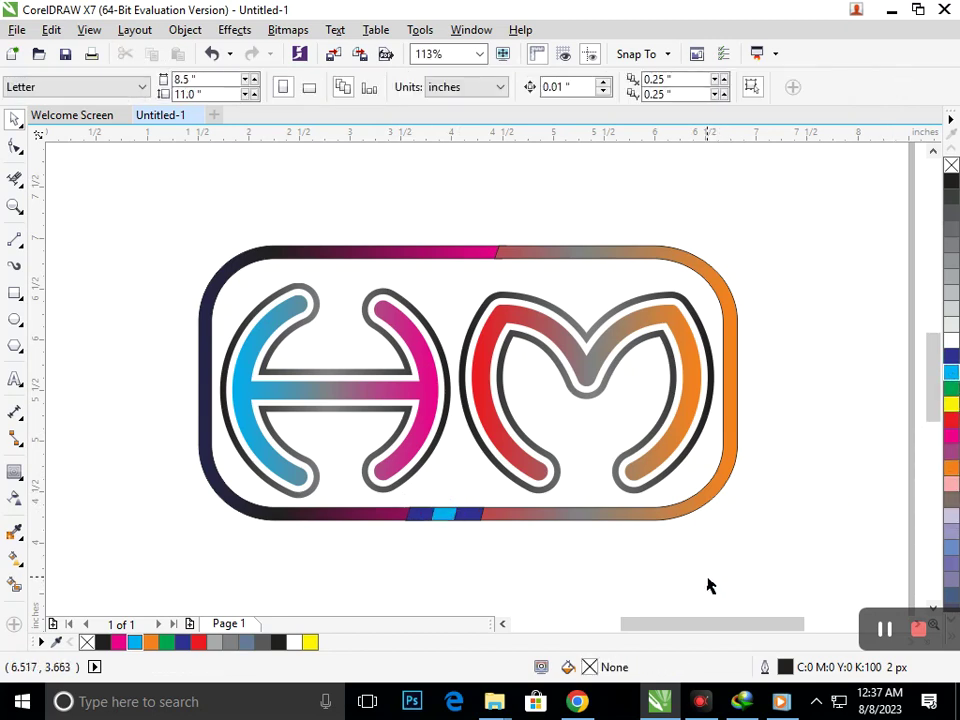
Select the three blue and cyan segments and place copies of them along the lower bar, one set on each side
key("shift+F4")
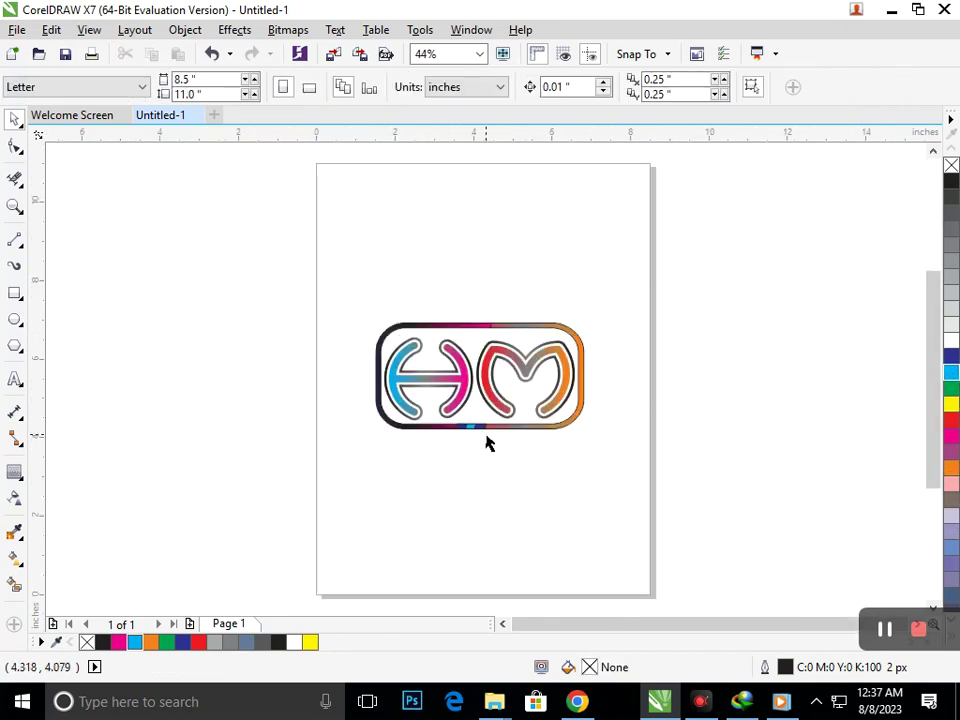
key("F2")
left_click_drag(281, 275, 659, 458)
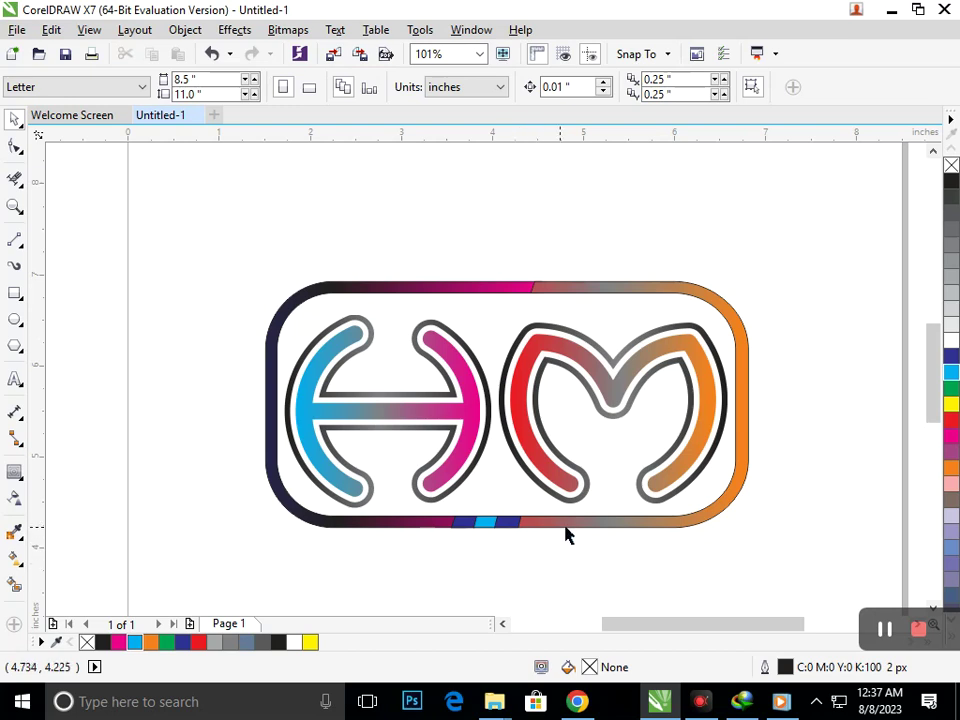
left_click_drag(521, 559, 407, 499)
left_click_drag(468, 527, 359, 516)
left_click(657, 581)
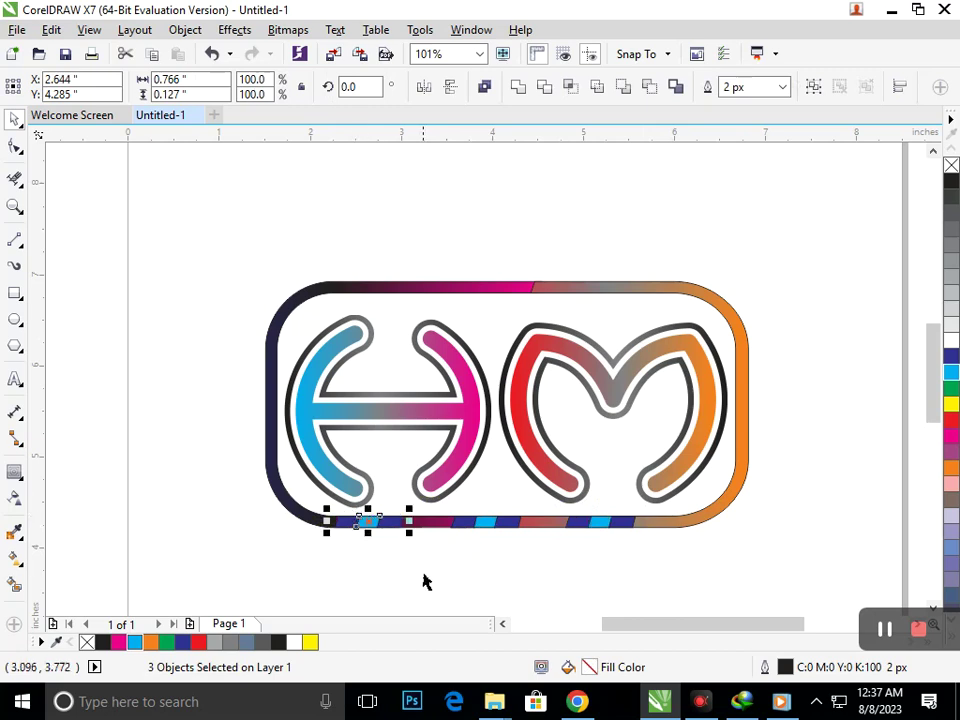
left_click(424, 581)
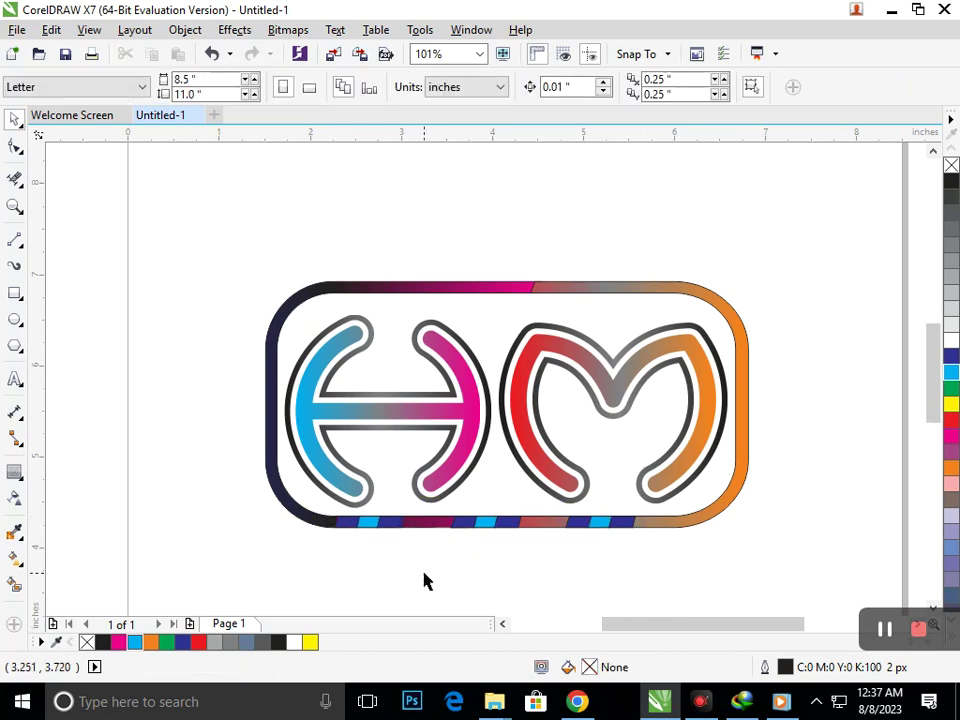
Recolor the lower bar's rightmost cyan segment red, trying purple on the blue segment beside it and setting that back to blue
left_click(576, 524)
left_click(948, 458)
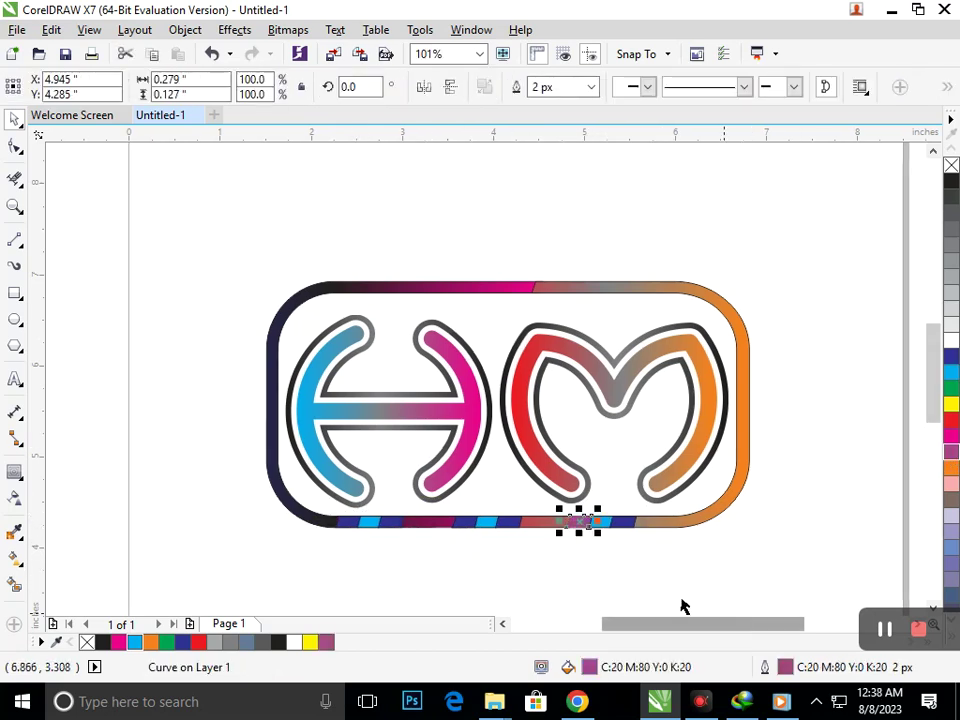
left_click(480, 560)
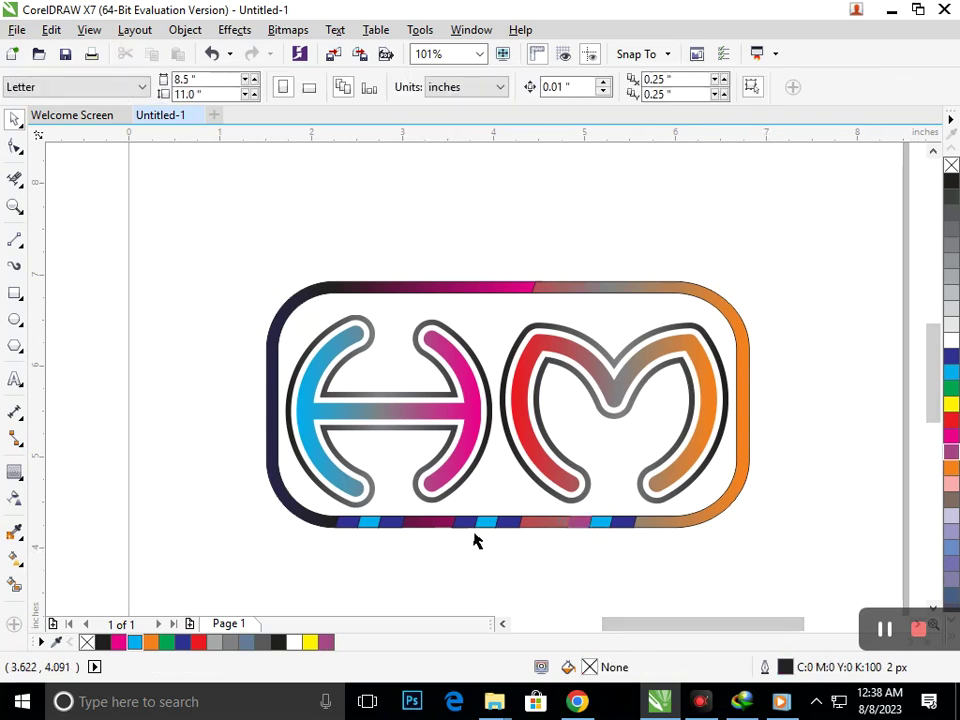
left_click(603, 524)
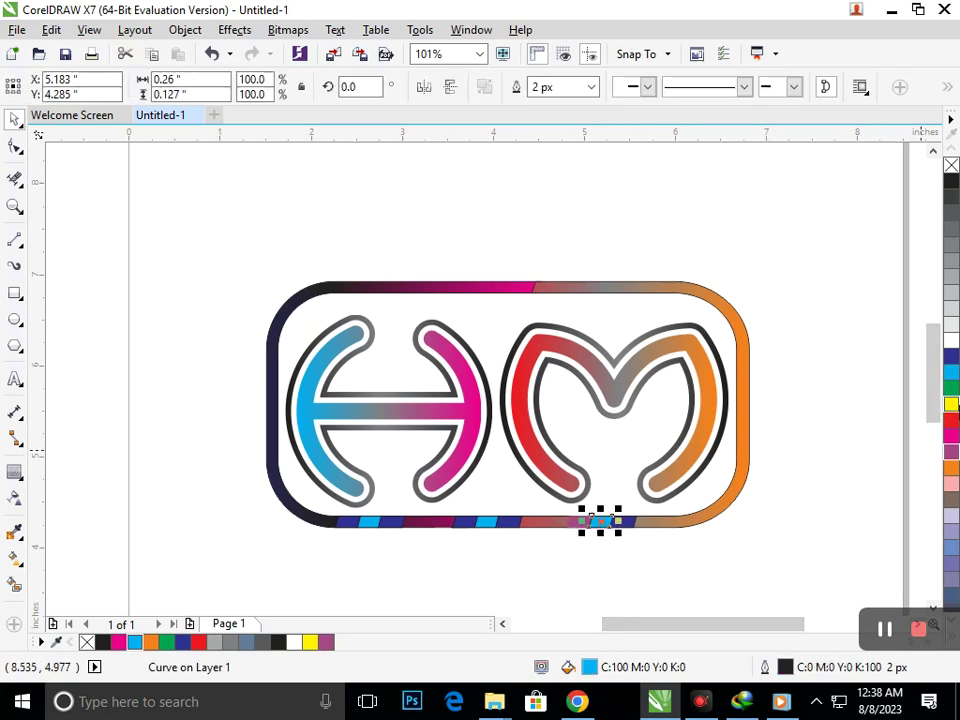
left_click(952, 421)
left_click(632, 590)
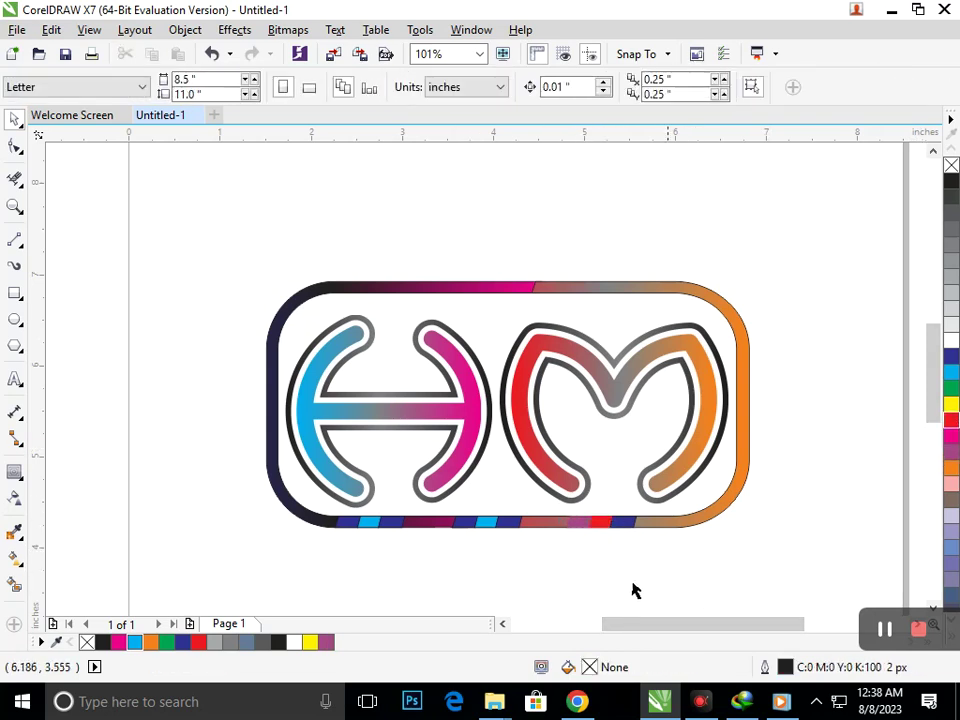
left_click(585, 528)
left_click(951, 356)
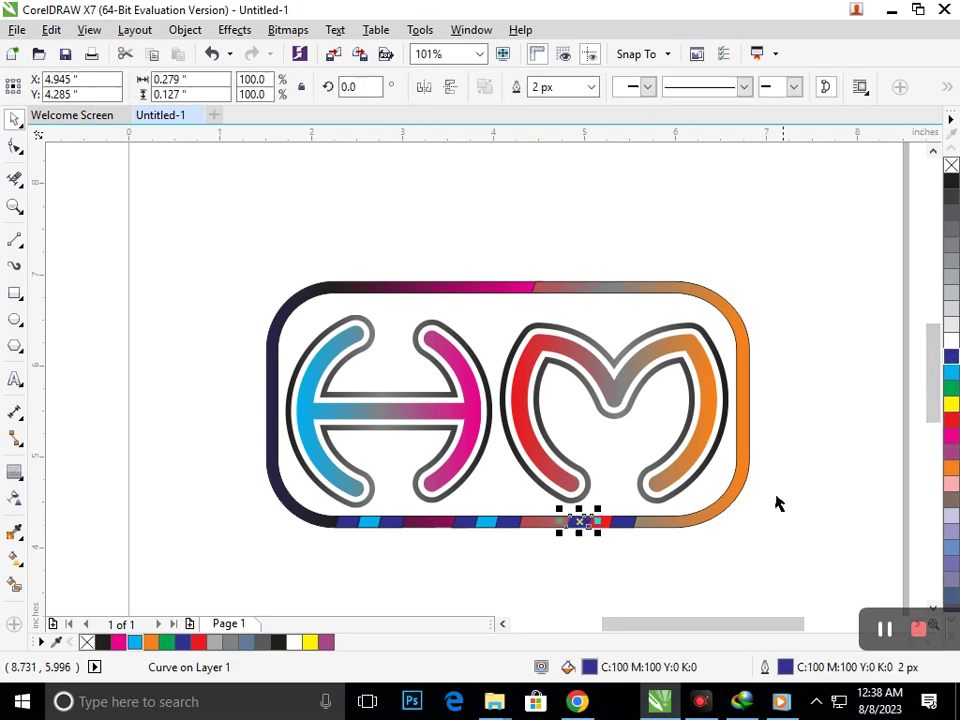
left_click(733, 537)
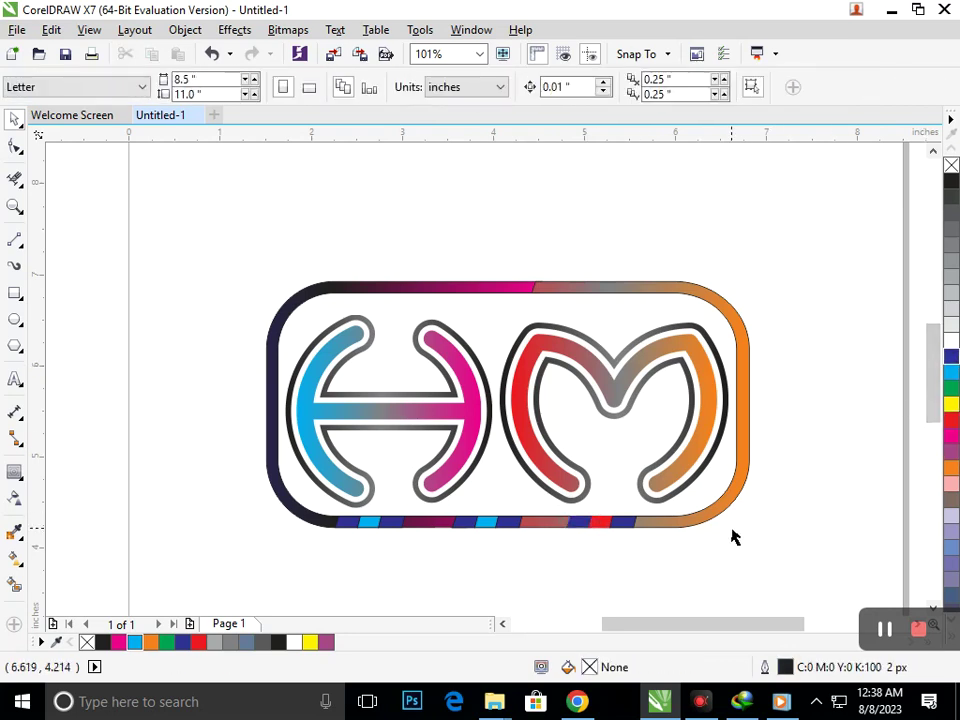
Recolor the remaining two cyan segments on the frame's lower bar red
left_click(484, 523)
left_click(951, 424)
left_click(512, 568)
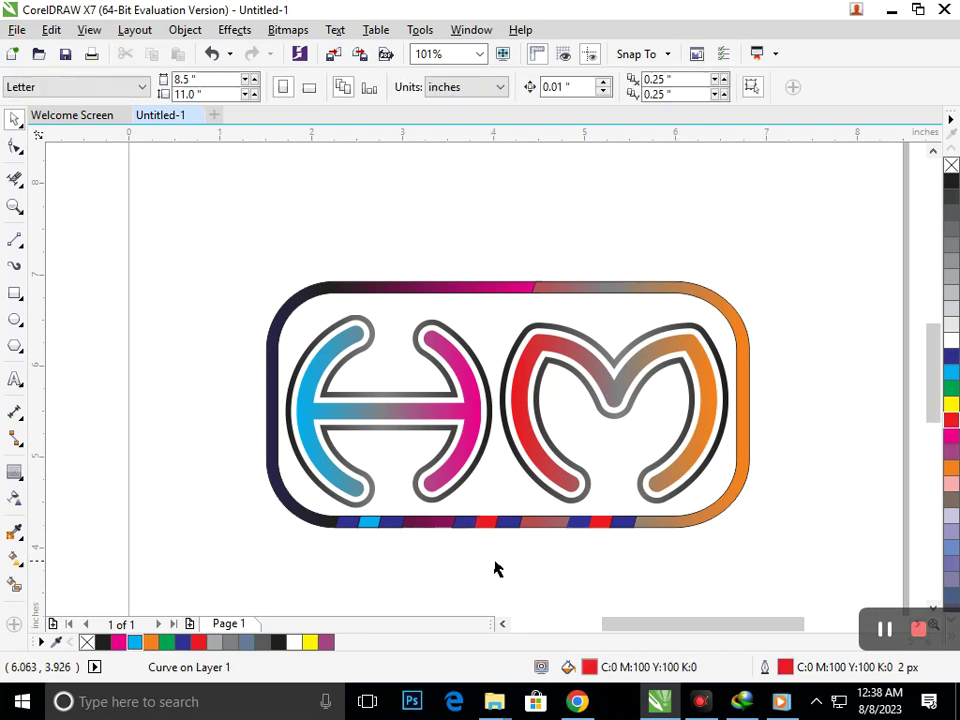
left_click(368, 524)
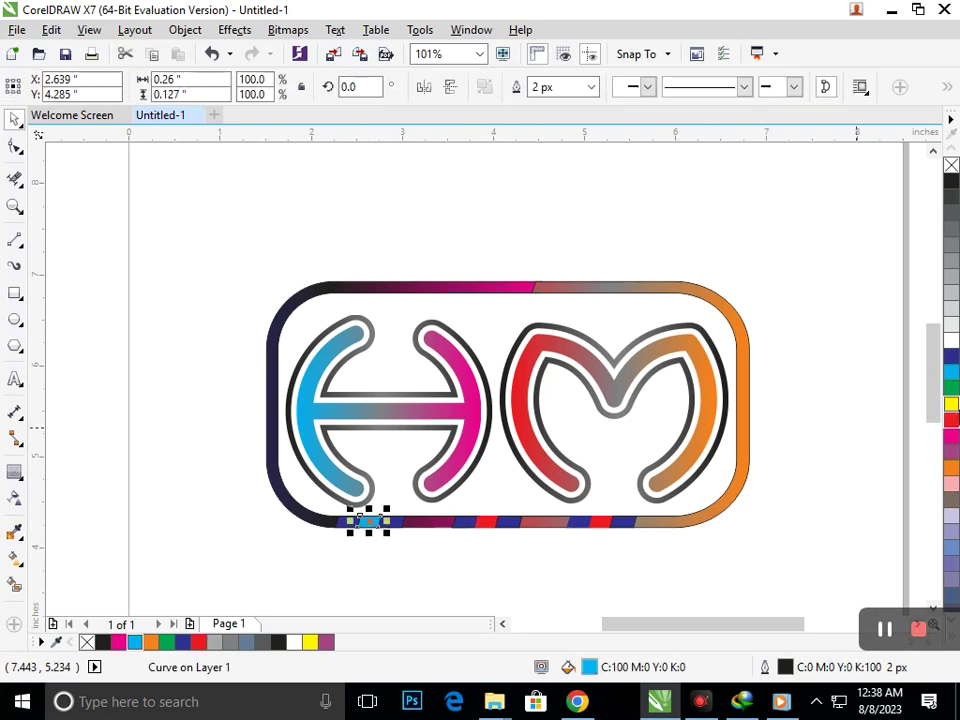
left_click(953, 425)
left_click(590, 553)
Select all the colored segments on the lower bar and place a copy of them on the frame's upper bar
left_click_drag(654, 533, 325, 511)
left_click_drag(384, 524, 390, 296)
left_click(514, 573)
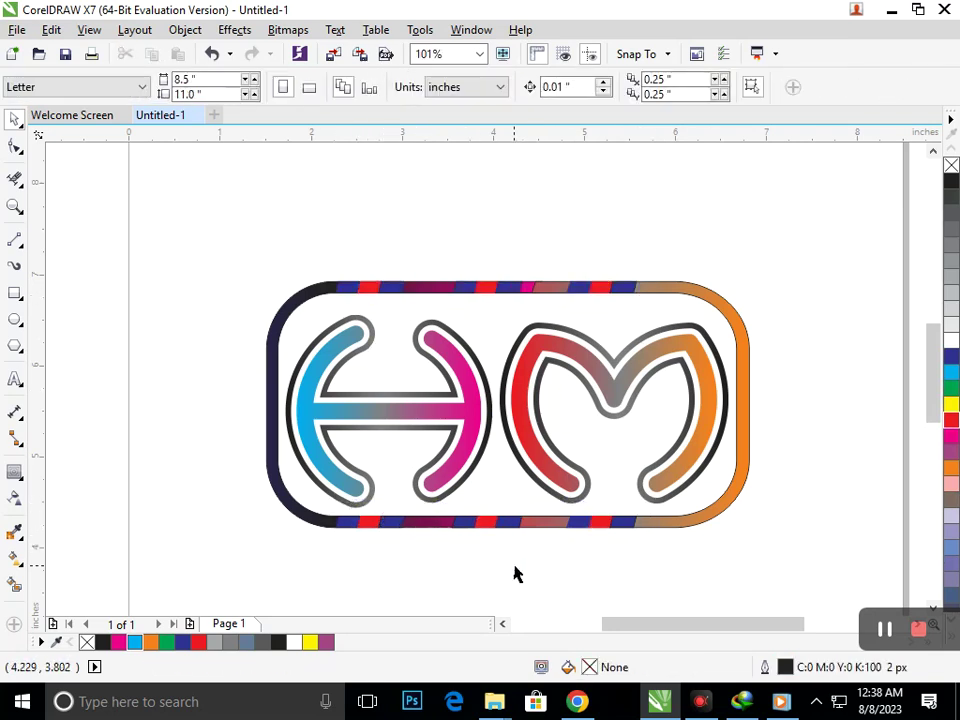
Select the colored segments on both the upper and lower bars and nudge them together to the right along the frame
left_click_drag(330, 257, 654, 576)
key("Right")
key("Right")
key("Right")
key("Right")
key("Right")
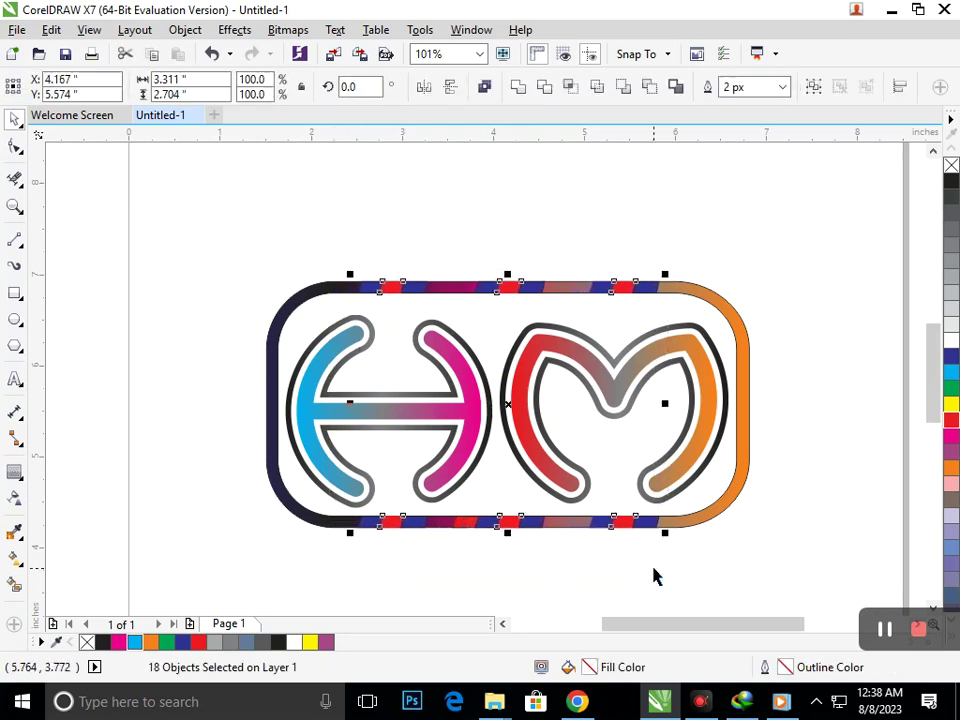
Place a copy of a blue-red-blue segment set on the frame's right side, rotated to 89.898° and aligned within the bar
left_click_drag(693, 563, 750, 355)
left_click(686, 592)
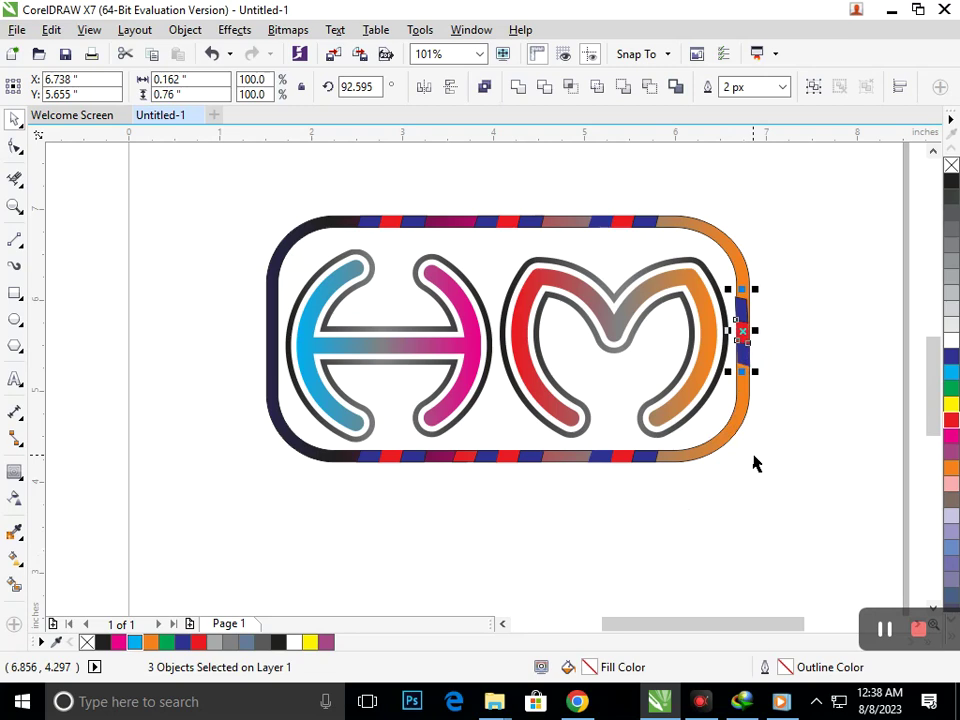
key("F2")
left_click_drag(724, 267, 785, 417)
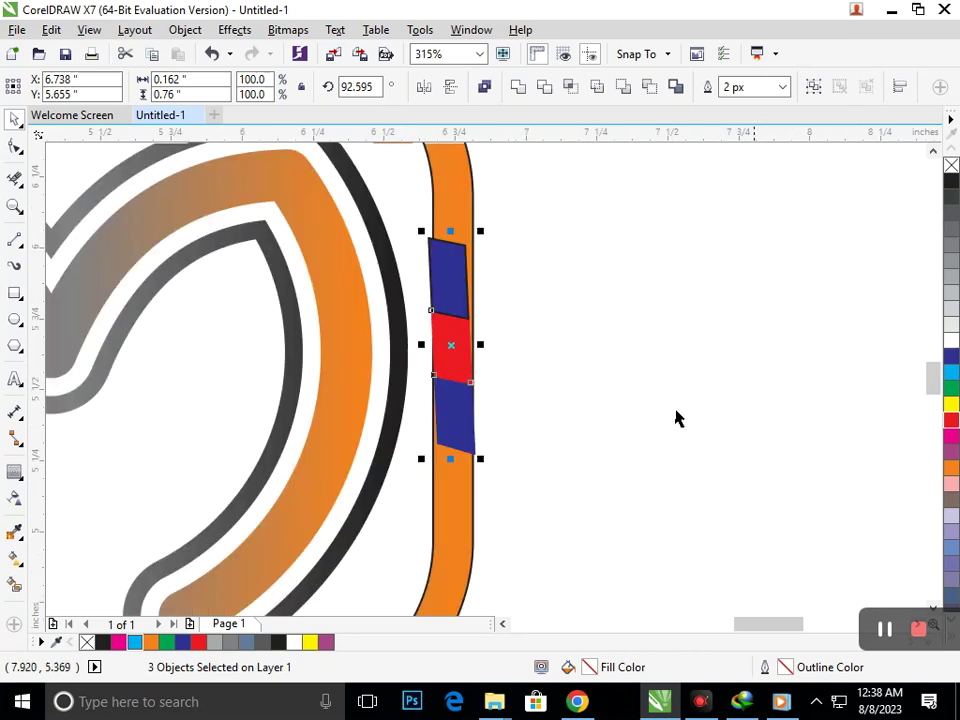
left_click(454, 420)
left_click_drag(451, 460, 443, 460)
left_click(456, 372)
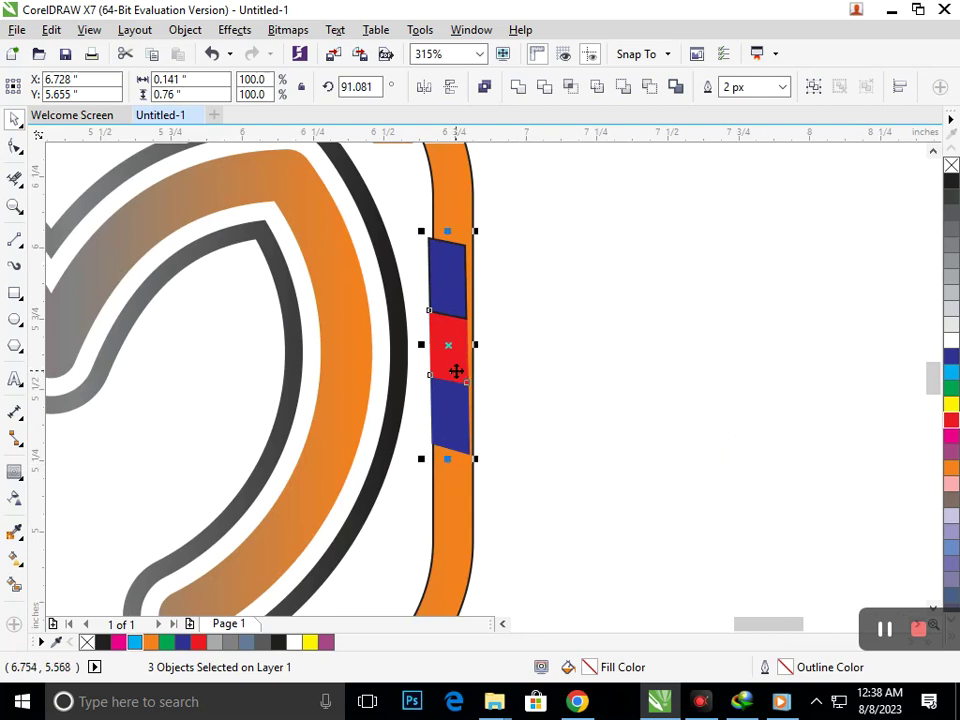
left_click(455, 372)
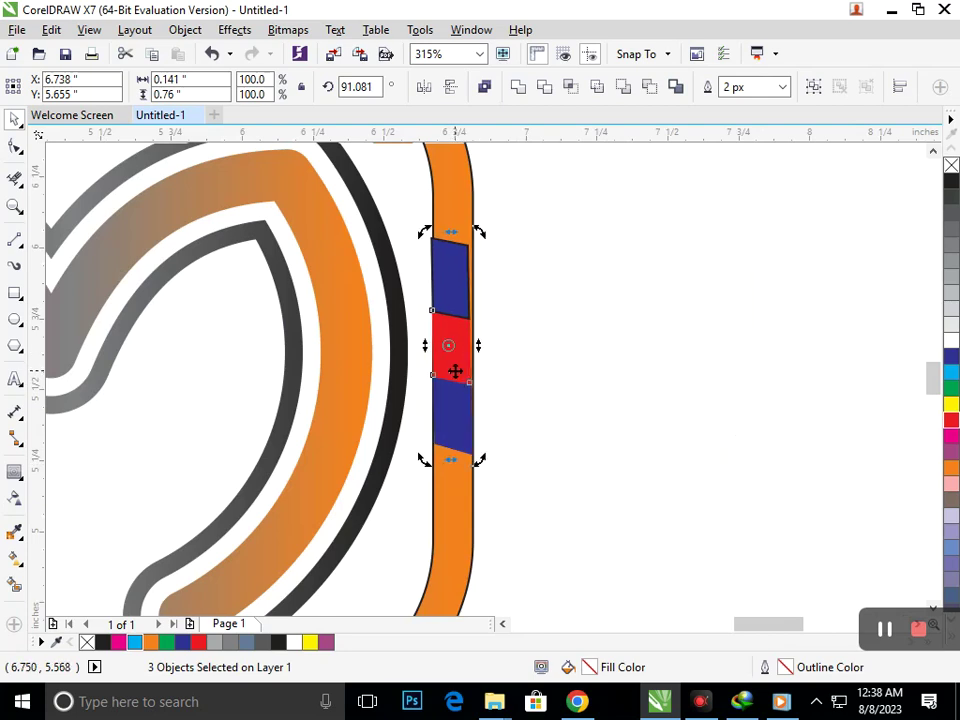
left_click_drag(456, 375, 422, 478)
left_click(441, 460)
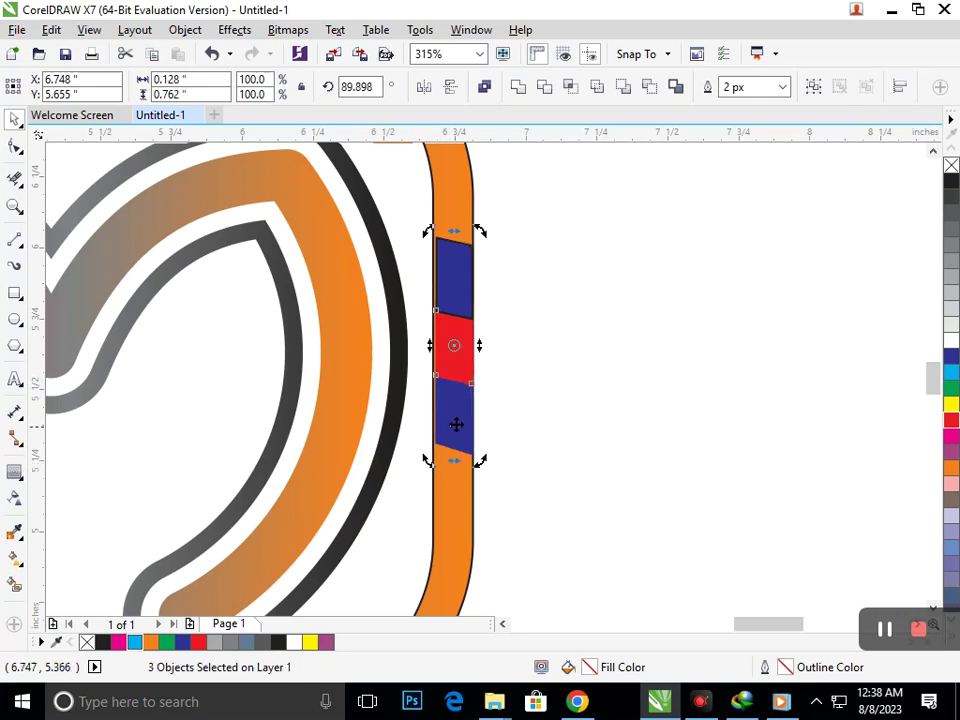
Copy the three rotated segments from the frame's right side to the matching position on its left side
key("F3")
left_click(748, 534)
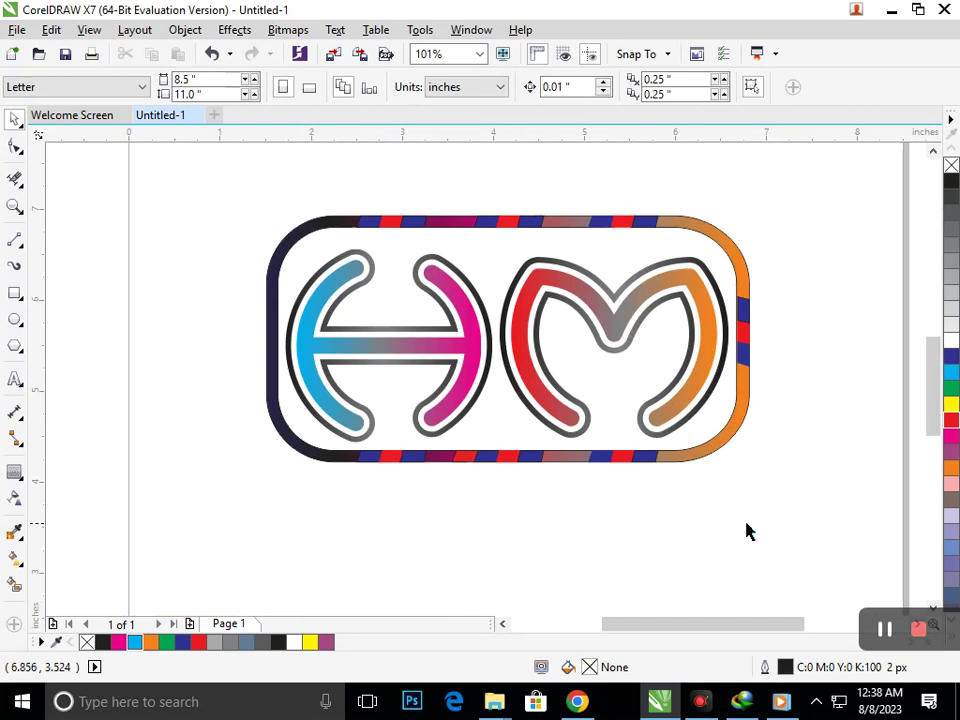
left_click_drag(786, 279, 272, 351)
left_click(240, 442)
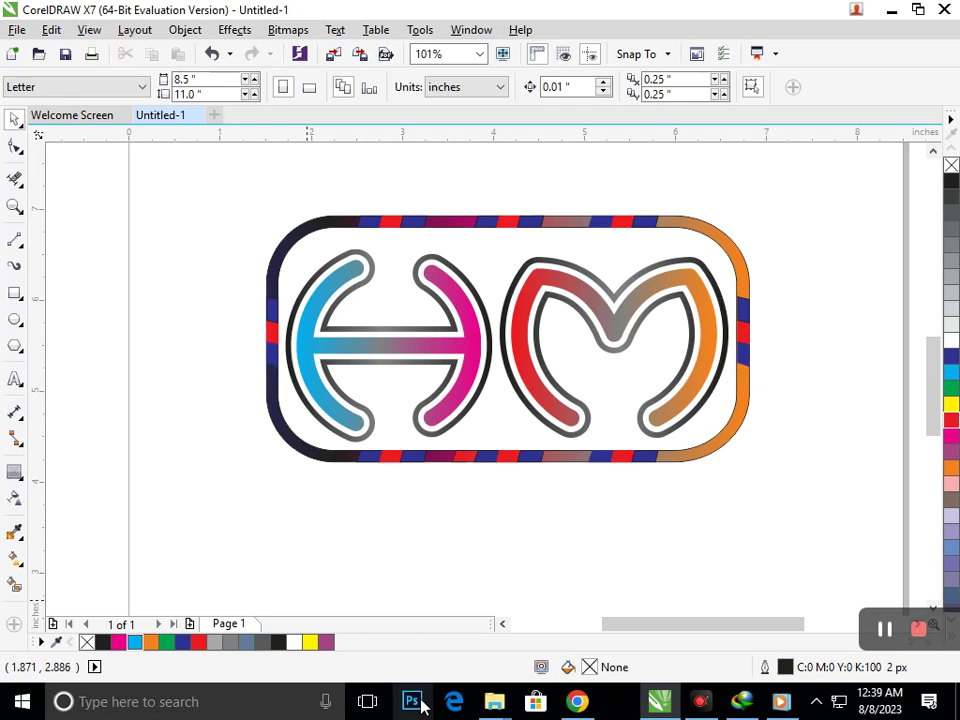
Recolor white the red segment on the frame's right side and the rightmost red segment of the lower bar
left_click(743, 339)
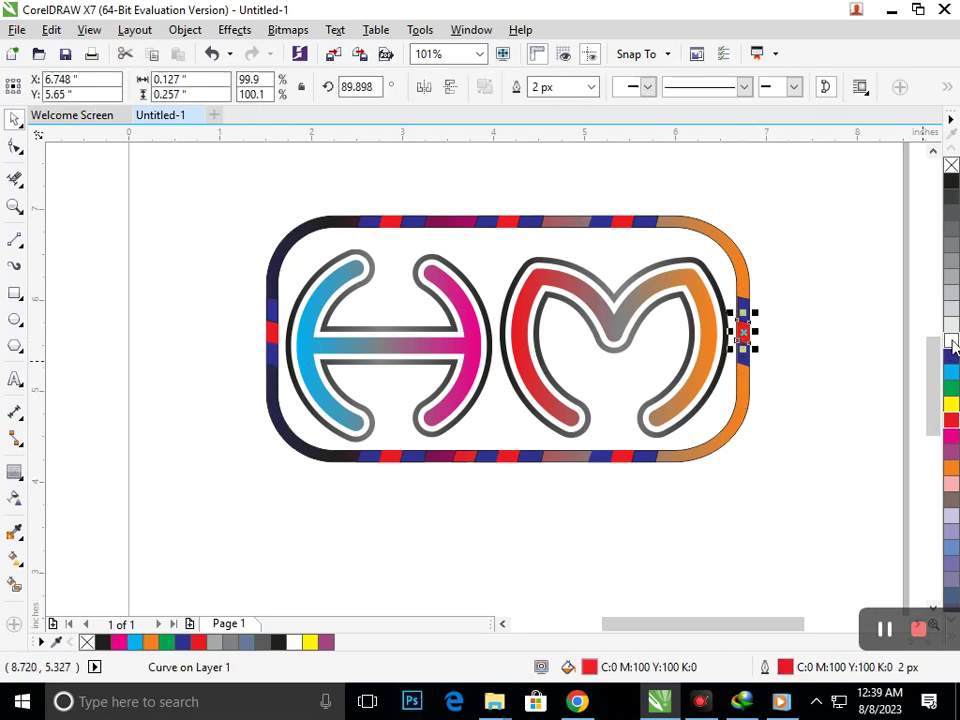
left_click(950, 341)
left_click(812, 446)
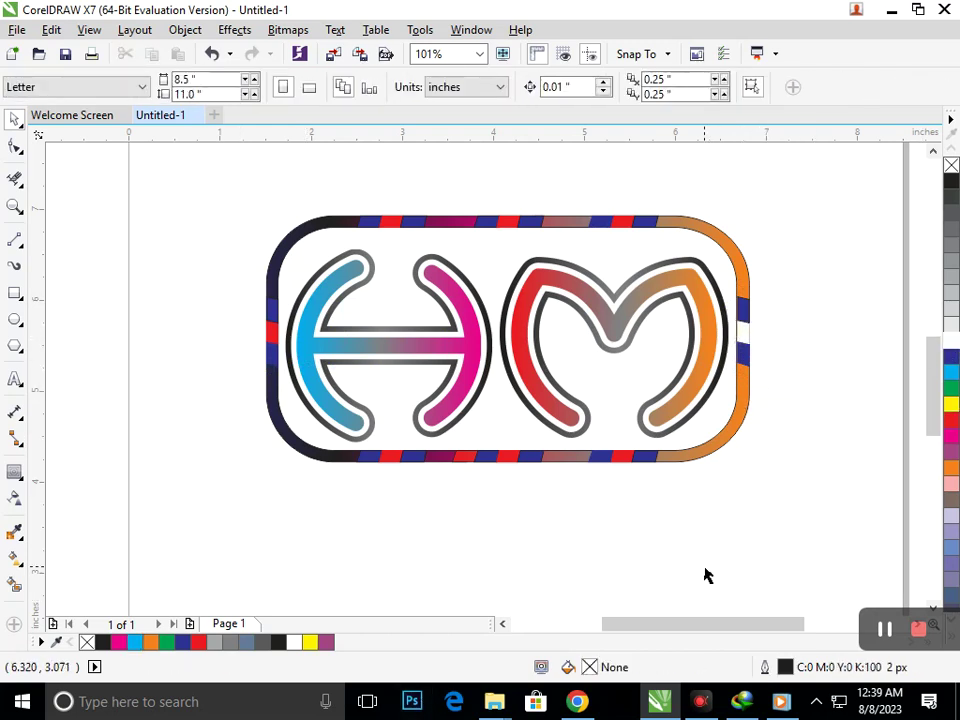
left_click(621, 459)
left_click(952, 341)
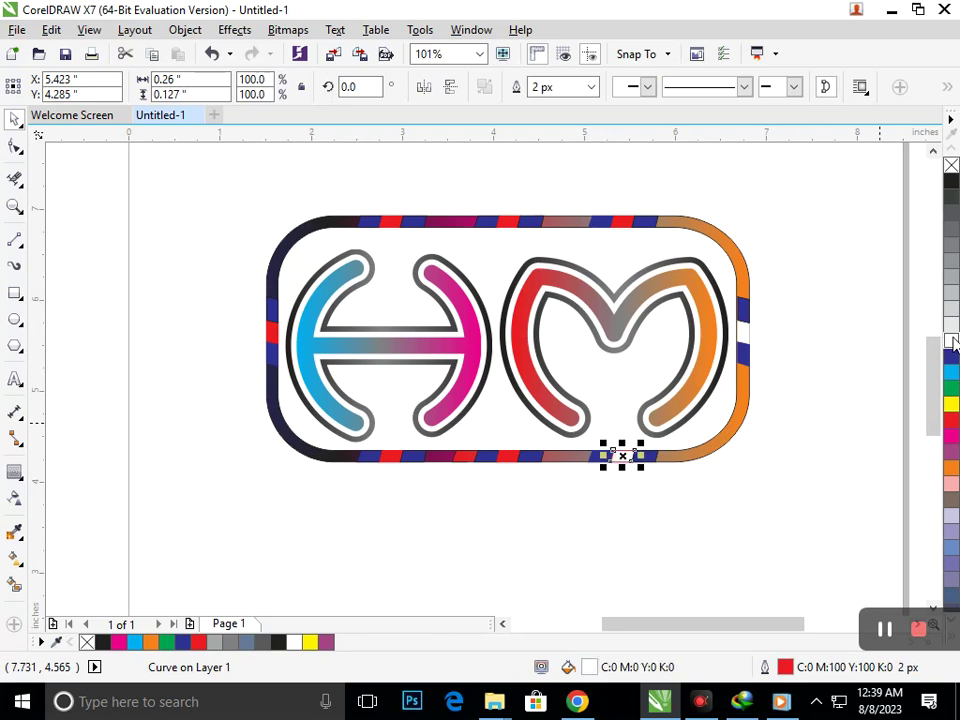
left_click(726, 501)
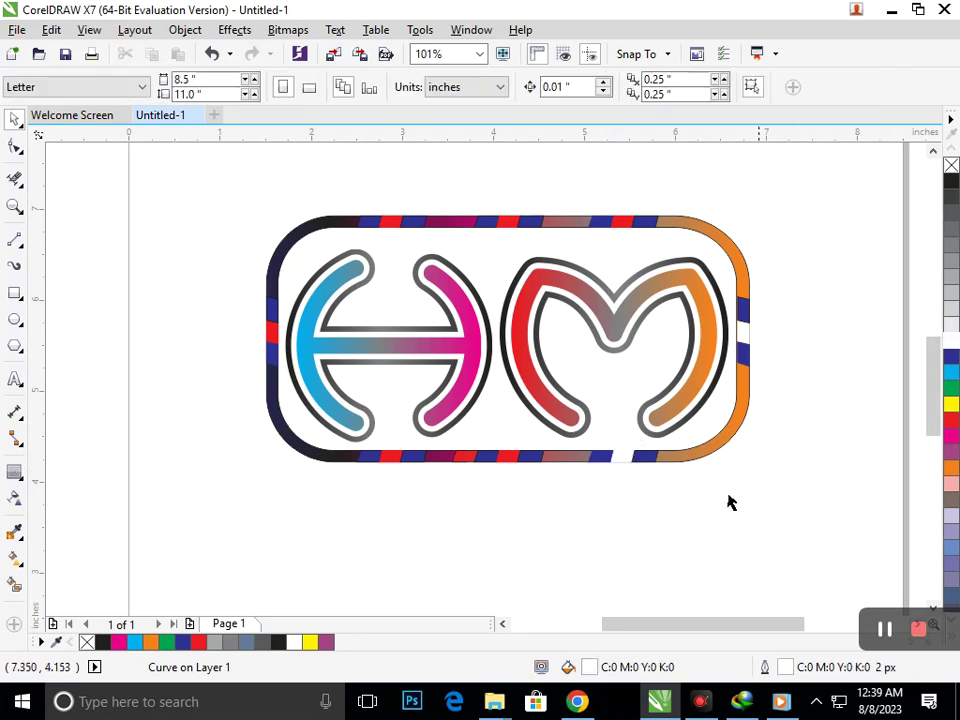
Recolor white the lower bar's blue segment between two red ones and its leftmost red segment
left_click(486, 463)
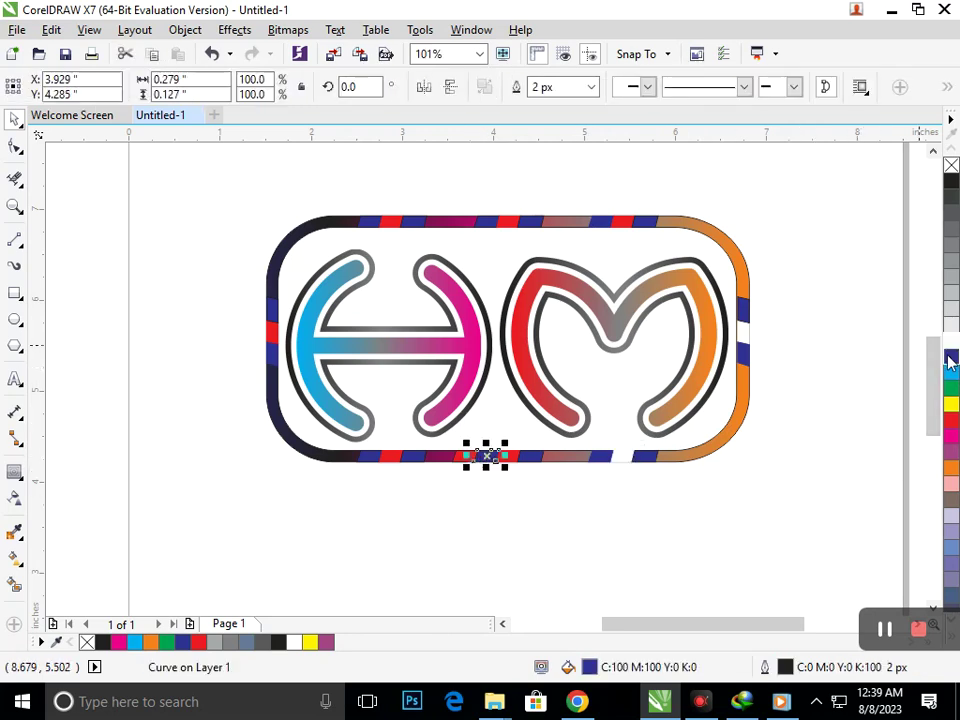
left_click(952, 343)
left_click(443, 519)
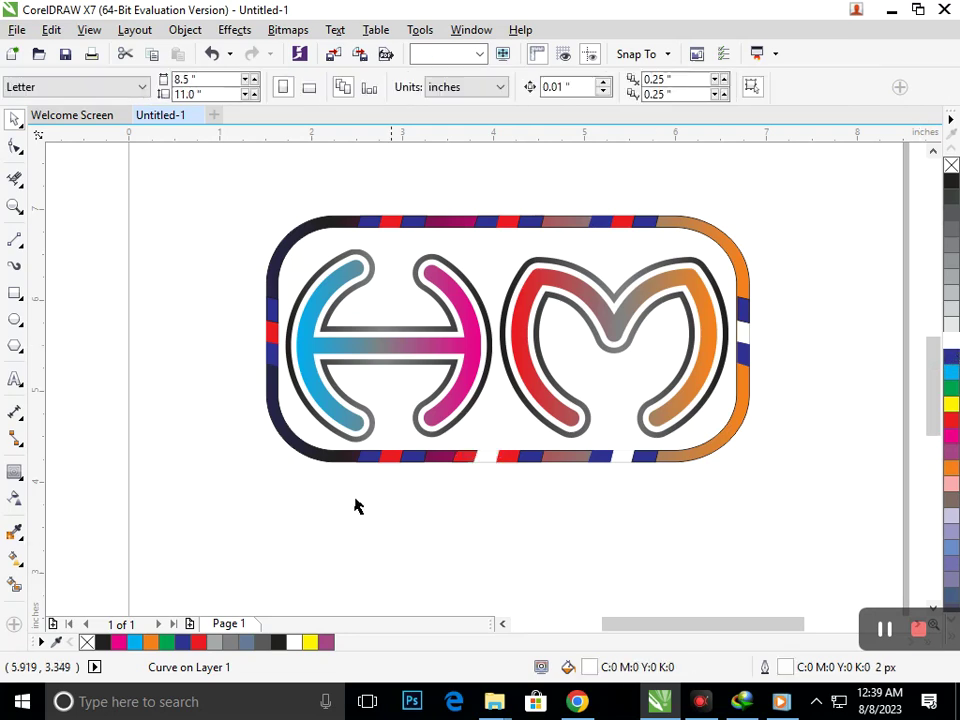
left_click(399, 458)
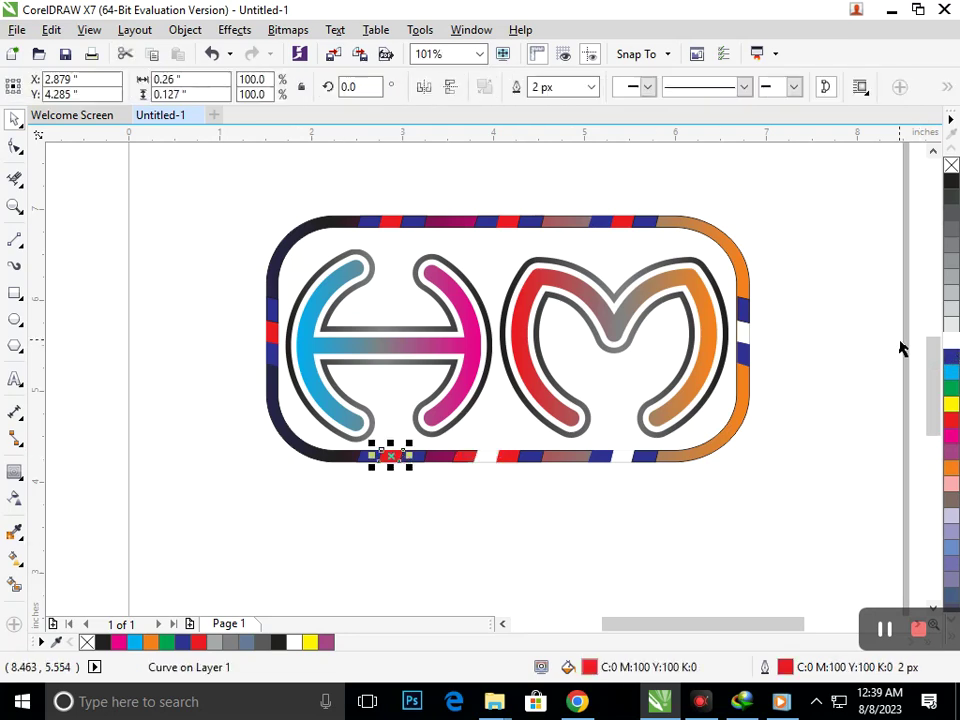
left_click(952, 343)
left_click(608, 542)
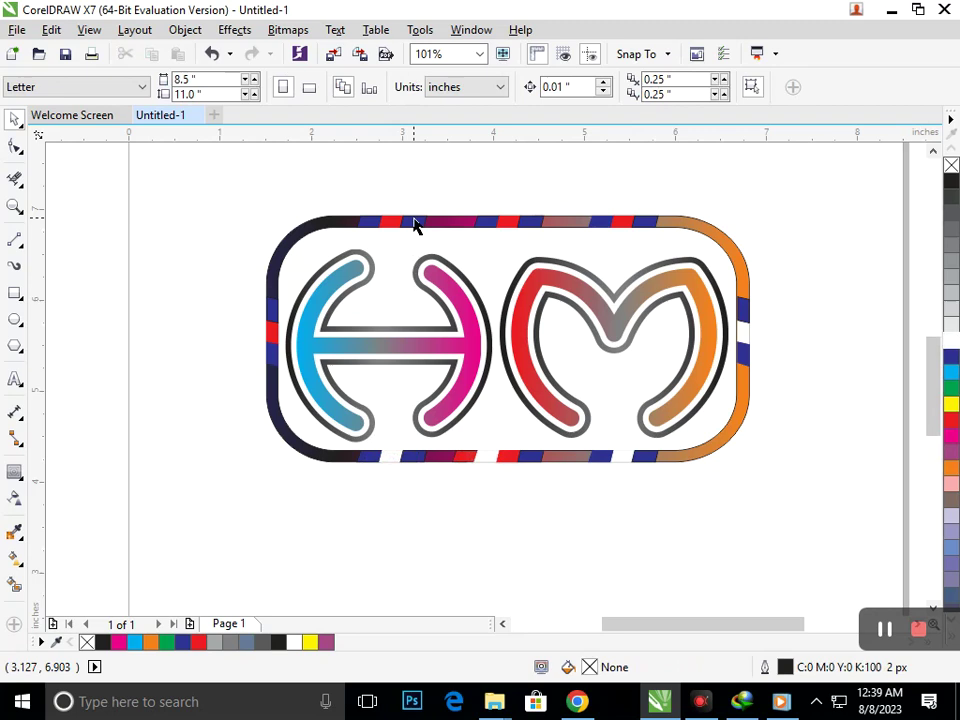
Select the three red segments on the upper bar and the one on the frame's left side, and recolor them white
left_click(620, 226)
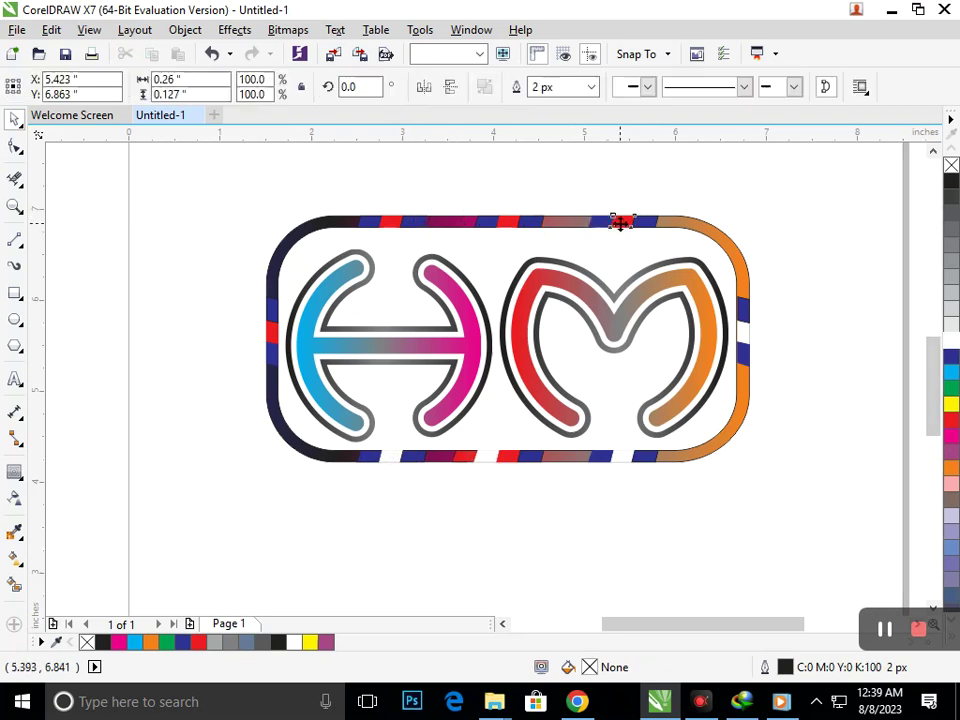
left_click(508, 222, "shift")
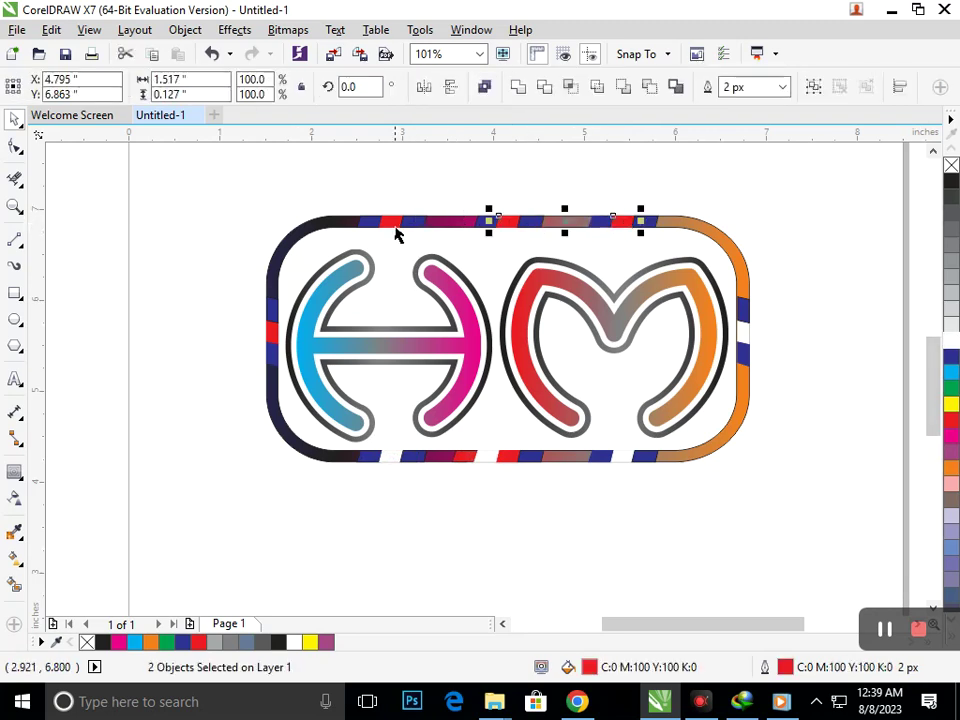
left_click(392, 218, "shift")
left_click(272, 342, "shift")
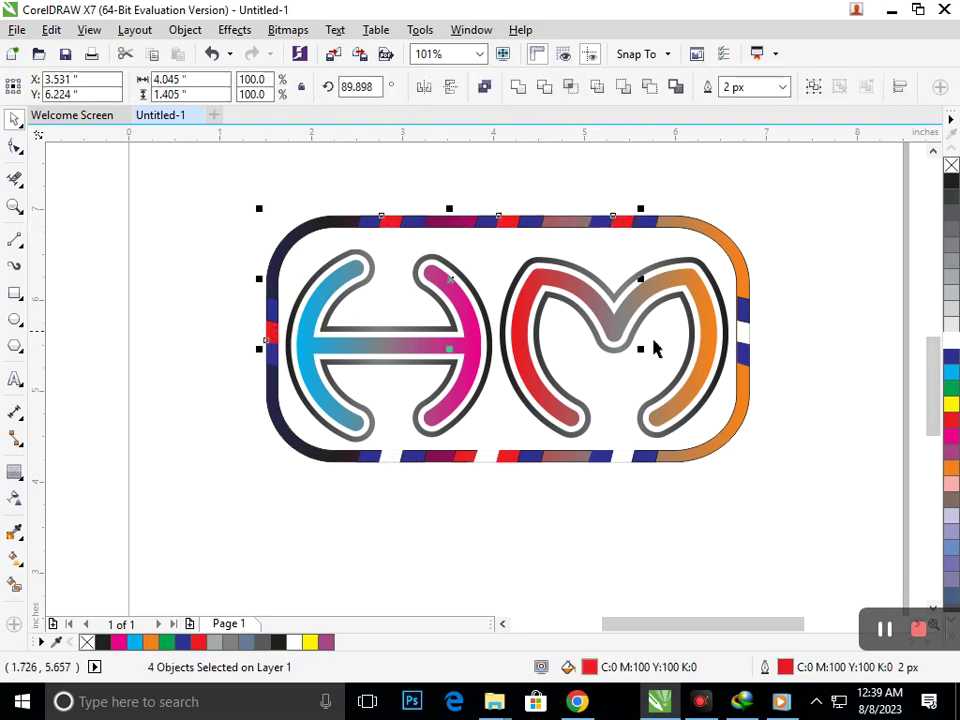
left_click(950, 327)
left_click(849, 465)
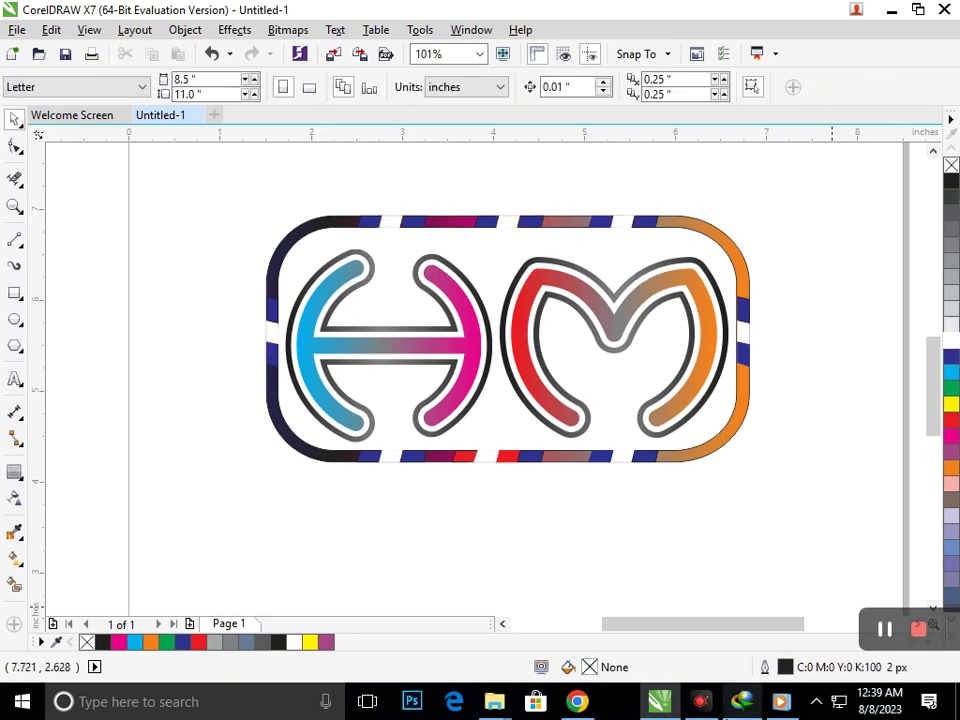
Use Virtual Segment Delete on the frame to strip its gradient fill and remove its rounded left and right ends
mouse_move(741, 701)
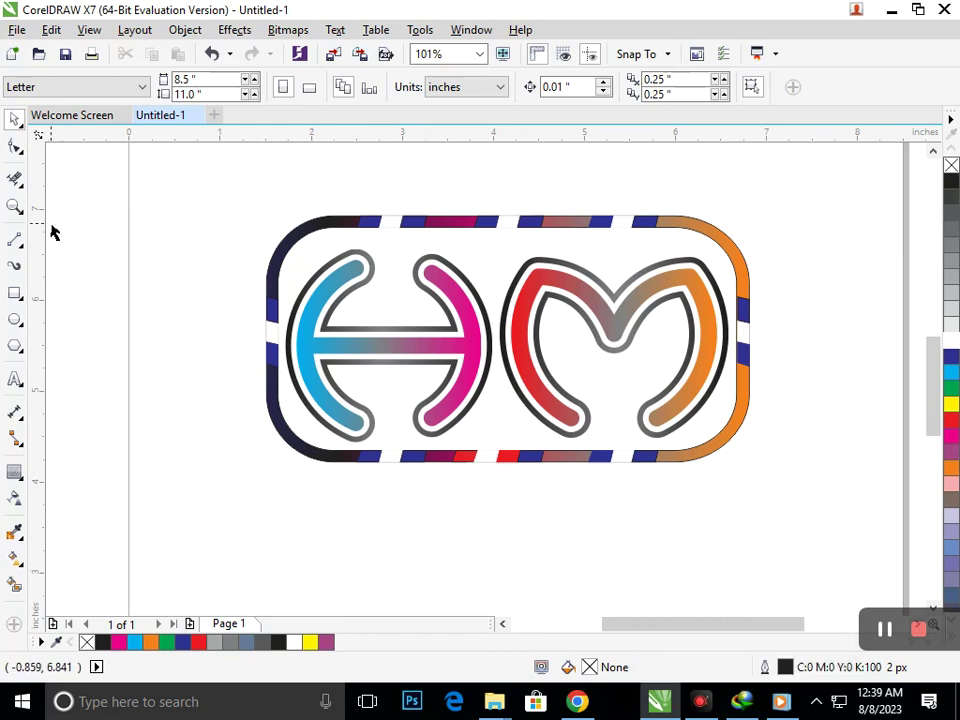
left_click(15, 180)
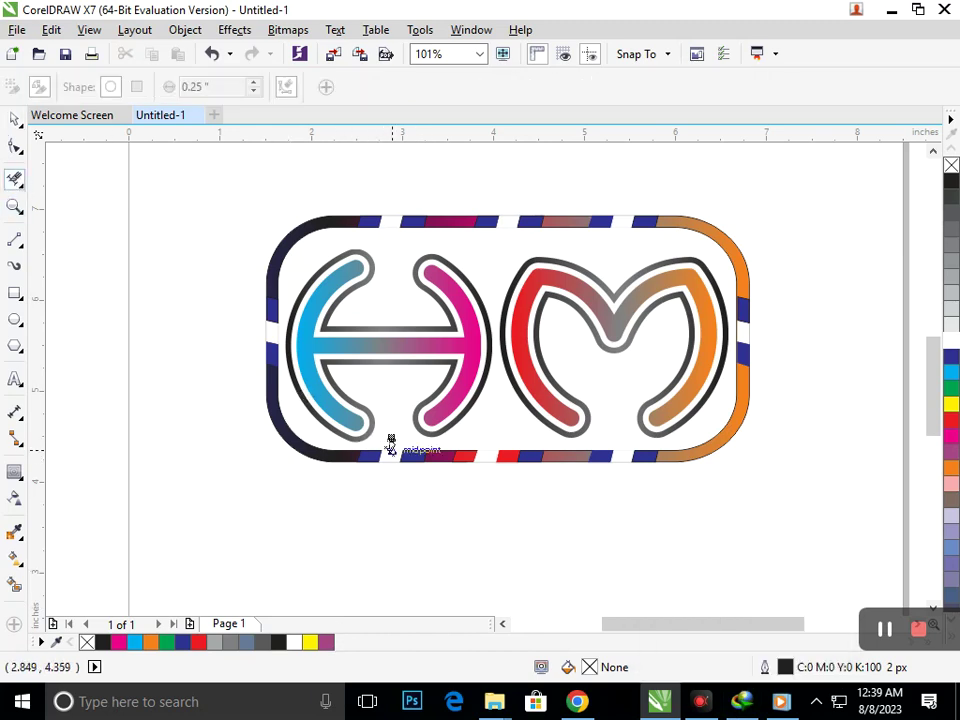
left_click(388, 448)
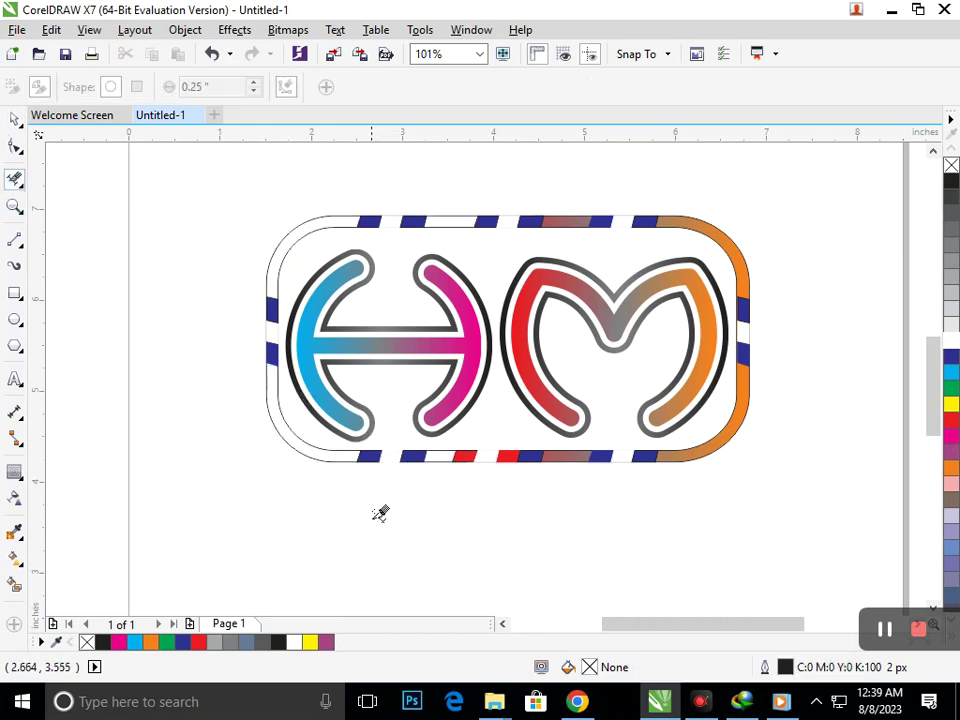
left_click(622, 448)
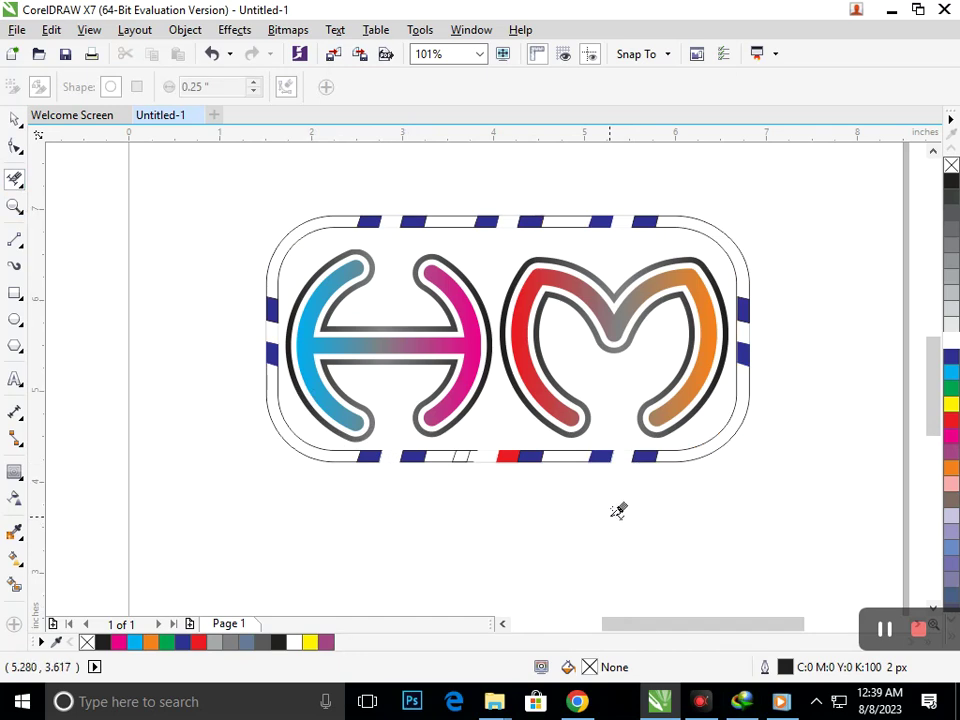
left_click(739, 435)
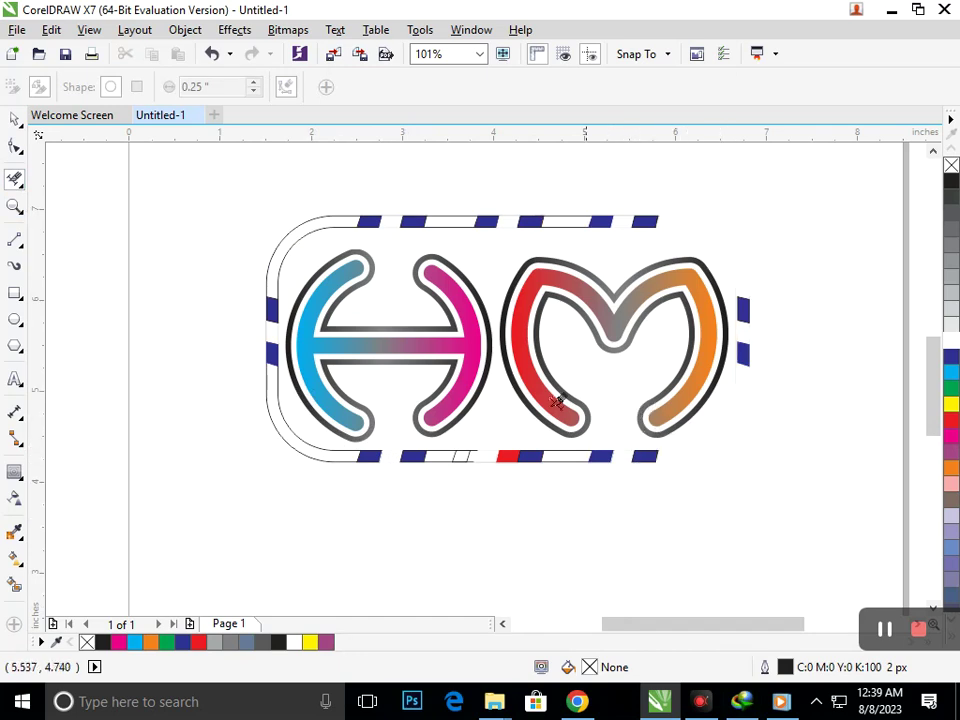
left_click_drag(305, 425, 288, 466)
left_click(306, 237)
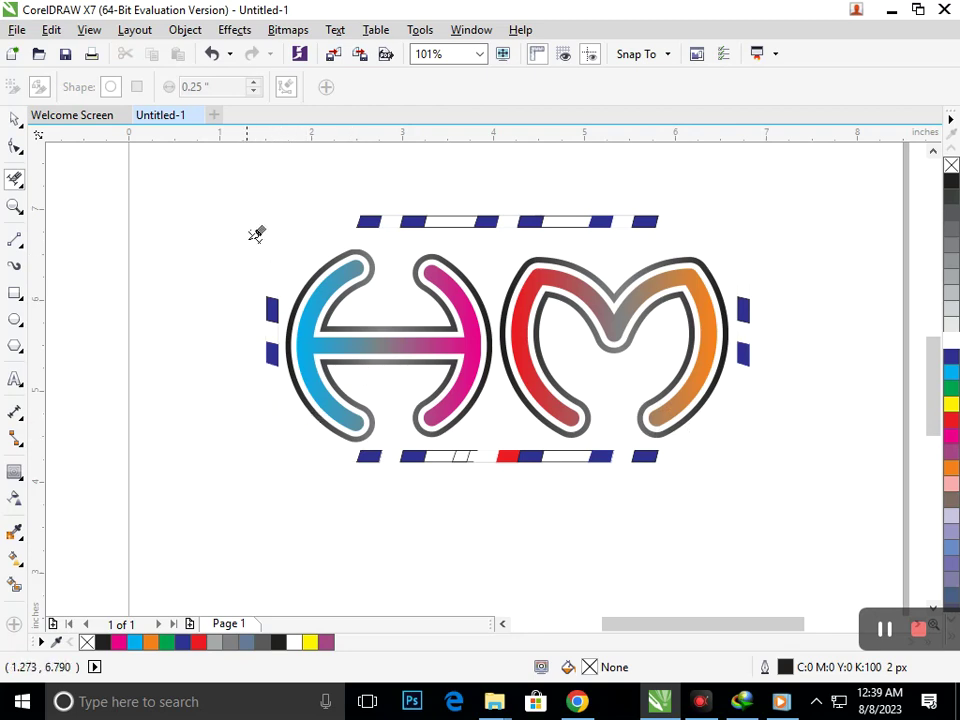
Use Virtual Segment Delete to remove the remaining frame pieces between the blue segments on the upper and lower bars
left_click_drag(443, 446, 448, 487)
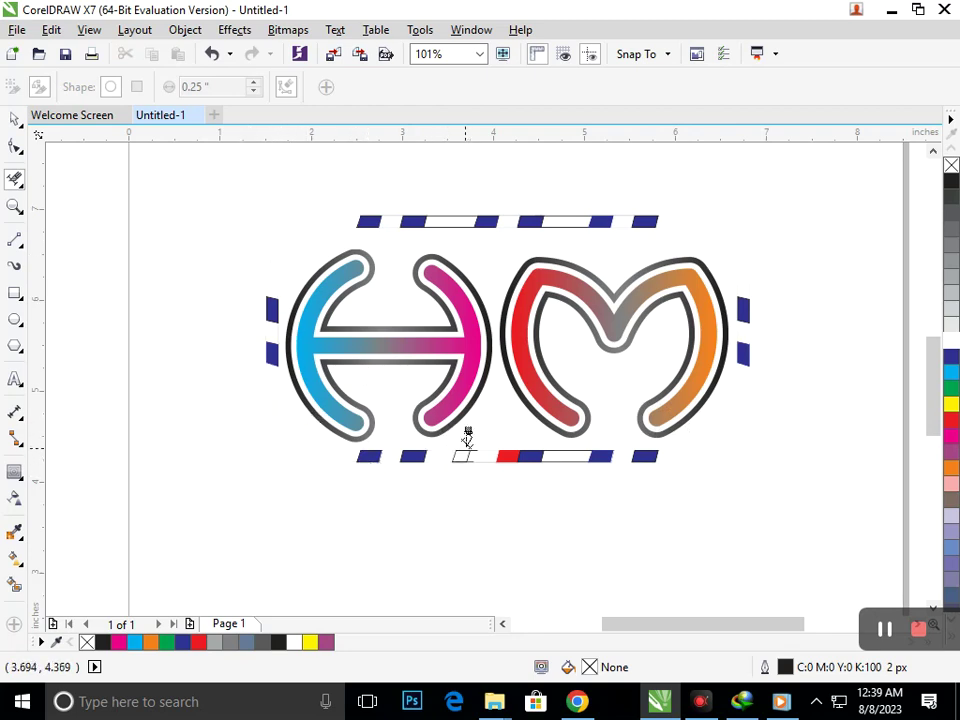
mouse_move(562, 443)
left_mouse_down()
mouse_move(576, 498)
mouse_move(568, 513)
left_mouse_up()
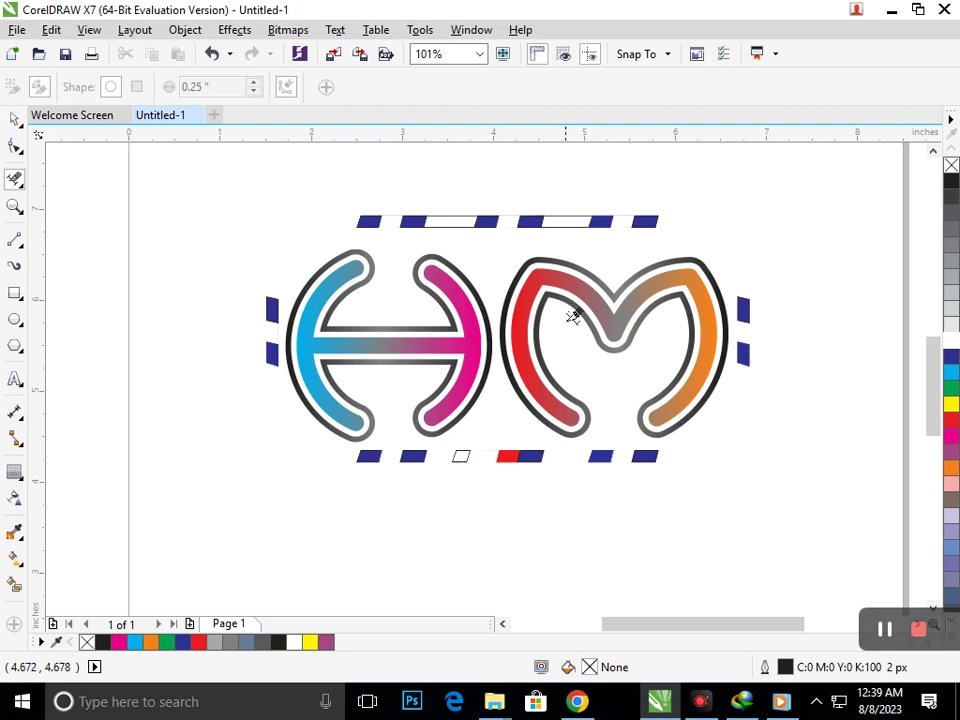
left_click_drag(570, 210, 558, 236)
left_click(450, 221)
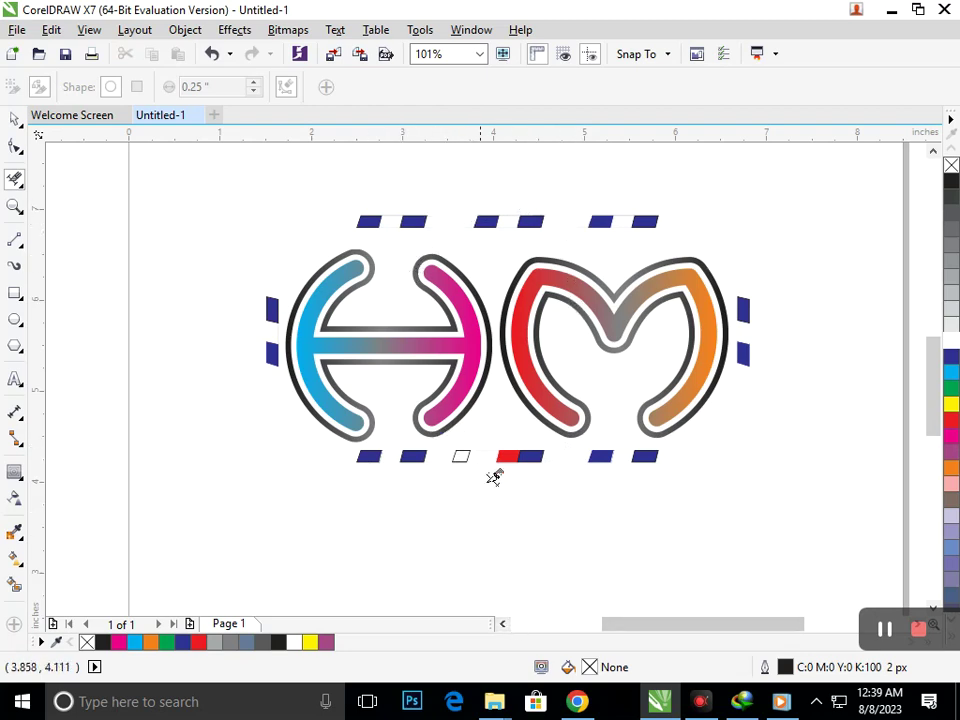
left_click_drag(459, 447, 478, 521)
key("ctrl+z")
key("ctrl+z")
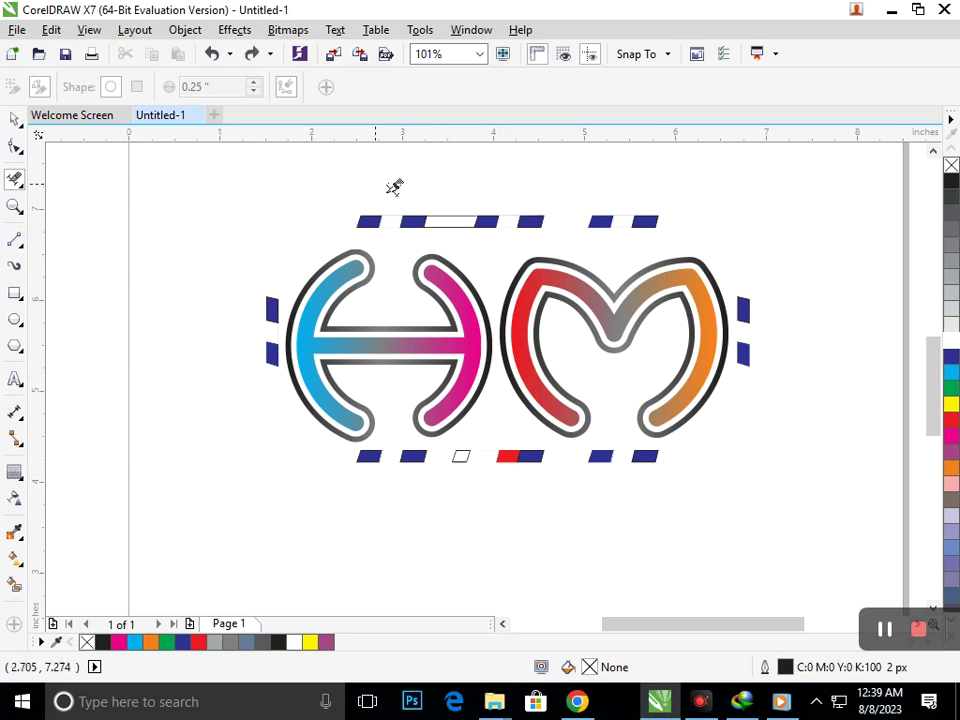
left_click(452, 219)
left_click(16, 124)
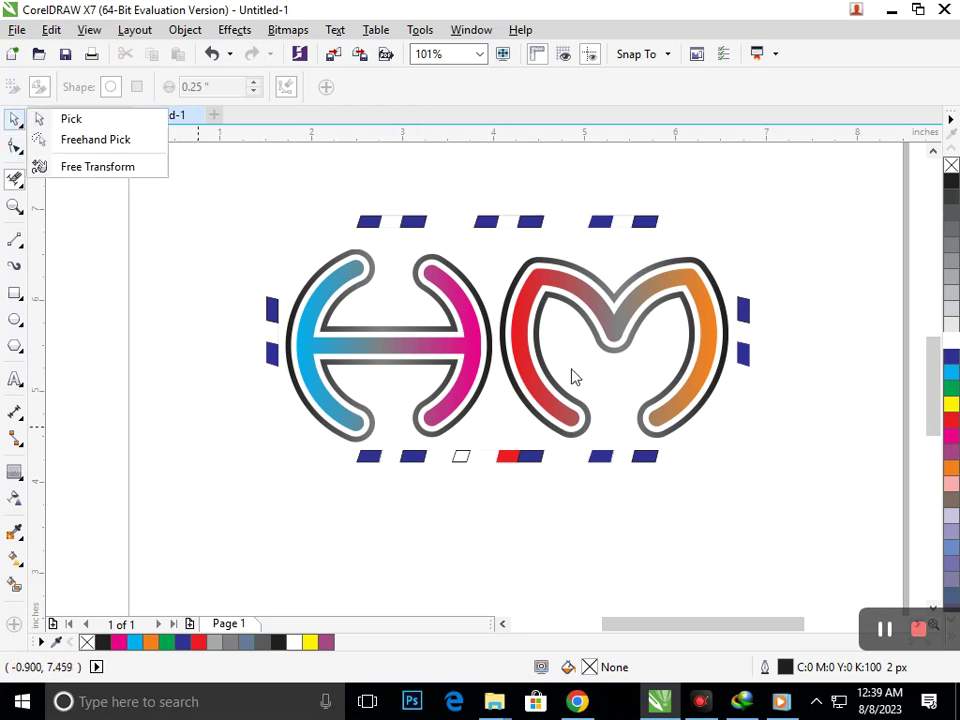
left_click(574, 385)
key("shift+F4")
scroll(510, 395, "up", 2)
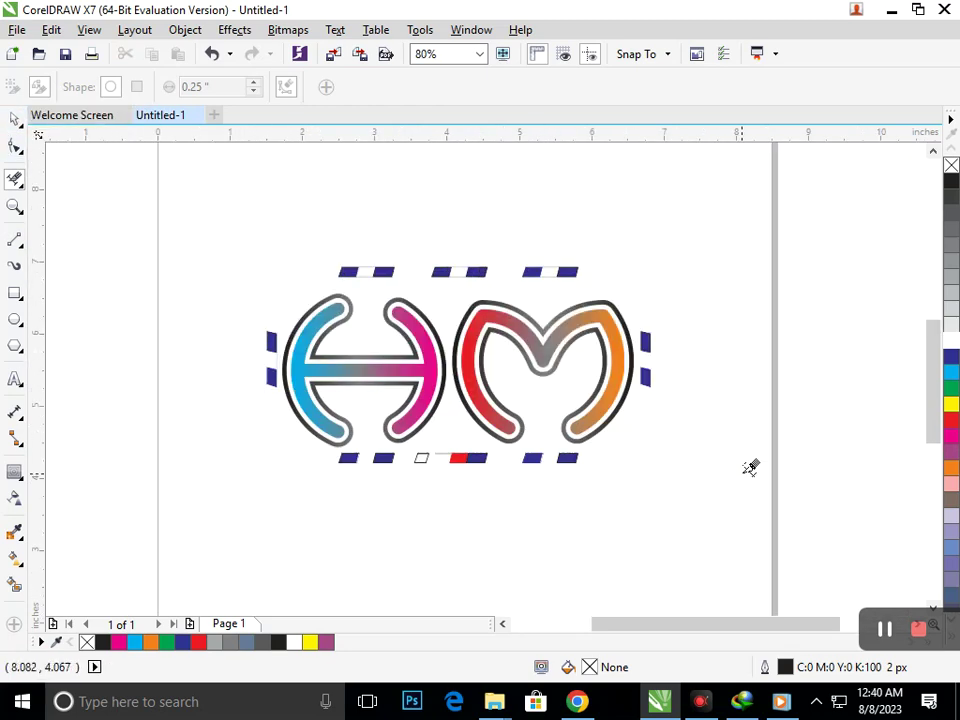
Undo all the Virtual Segment Delete edits to bring back the gradient rounded frame, and clear the selection
key("ctrl+z")
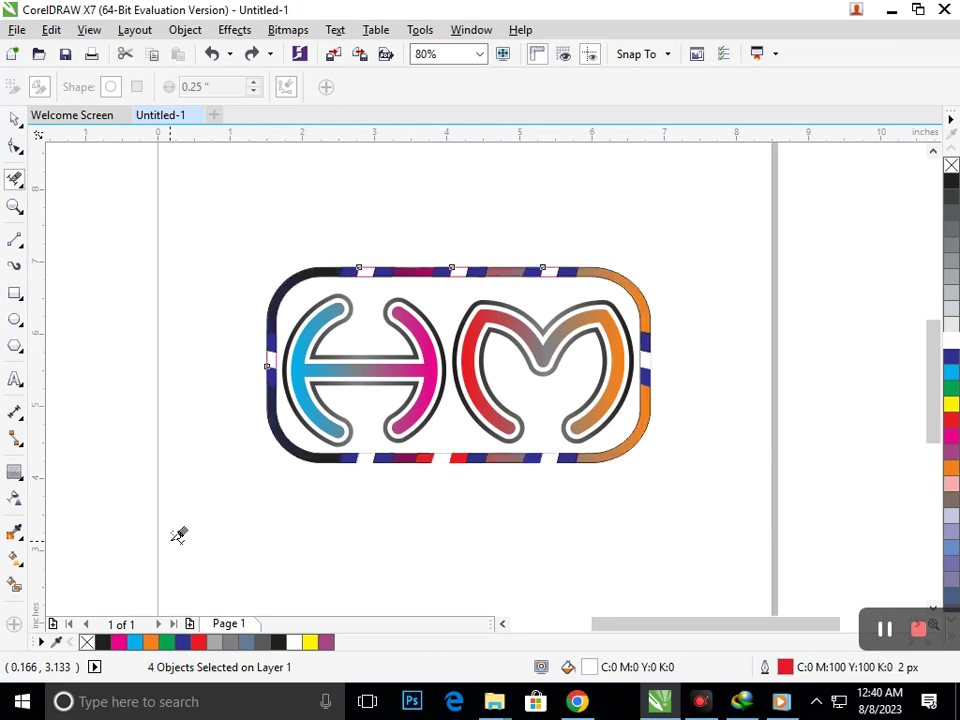
left_click(15, 119)
left_click(121, 264)
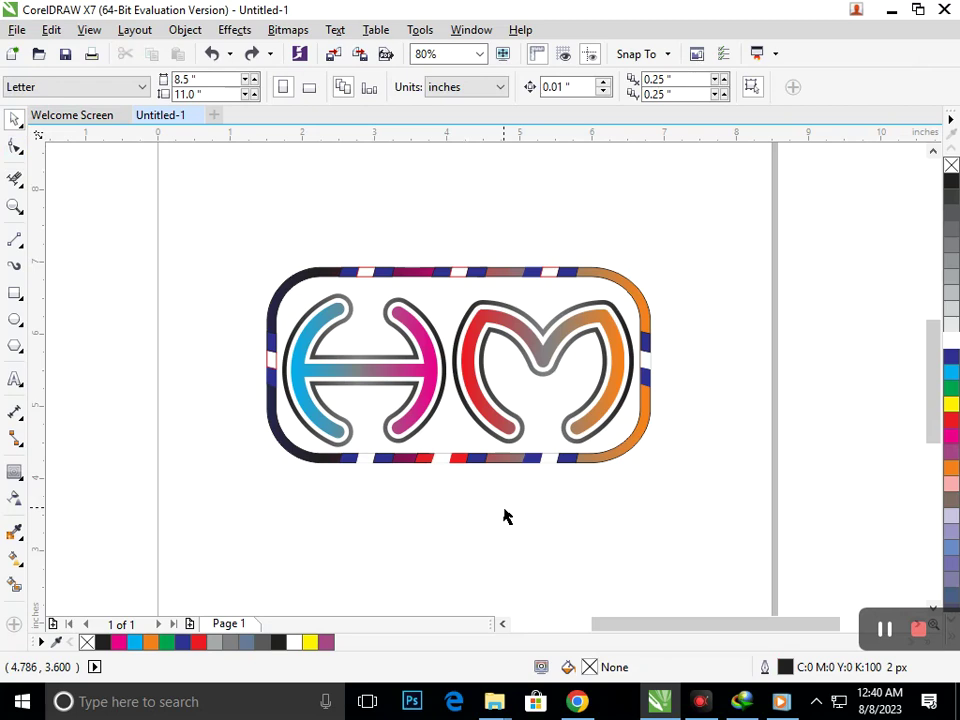
Select the white segments on all four sides of the frame and replace their outlines with a white hairline outline
left_click(272, 366)
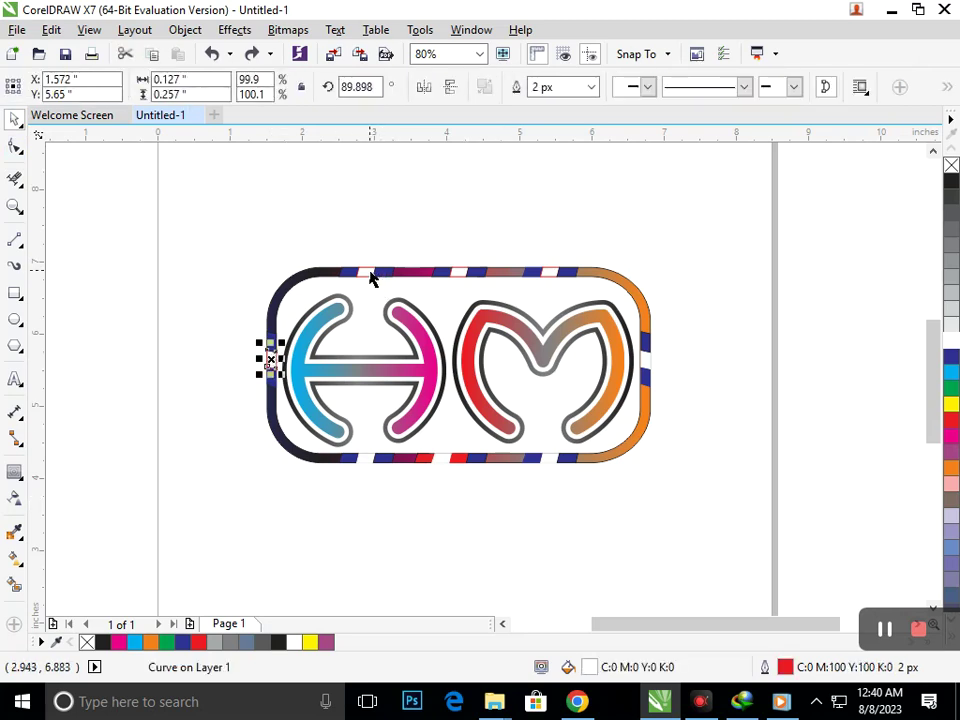
left_click(370, 278, "shift")
left_click(462, 272, "shift")
left_click(645, 347, "shift")
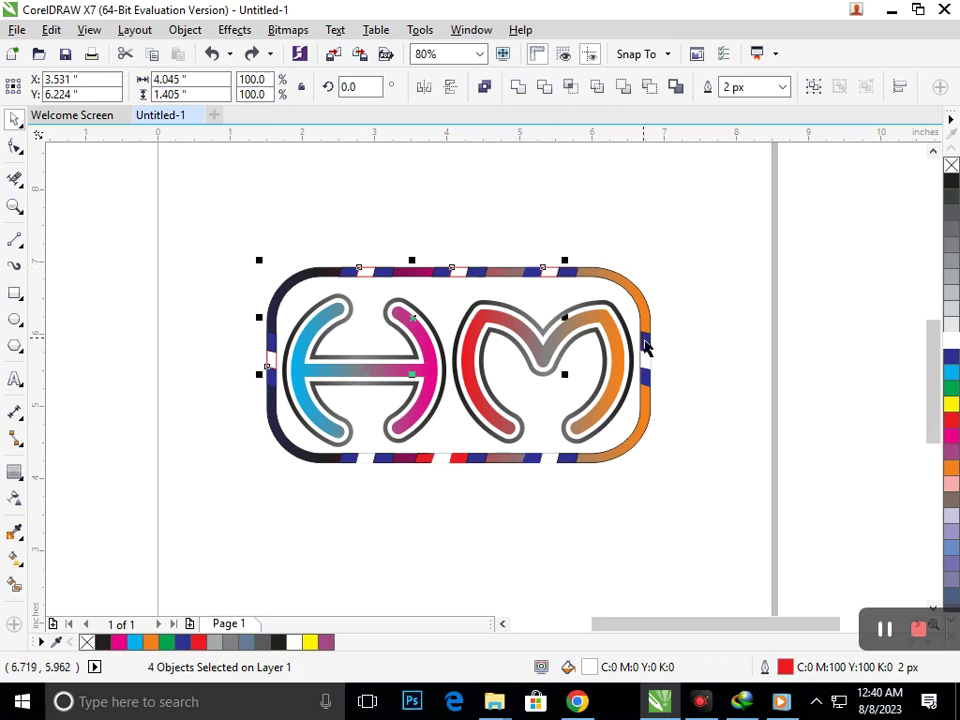
left_click(645, 359, "shift")
left_click(550, 461, "shift")
left_click(450, 461, "shift")
left_click(371, 462, "shift")
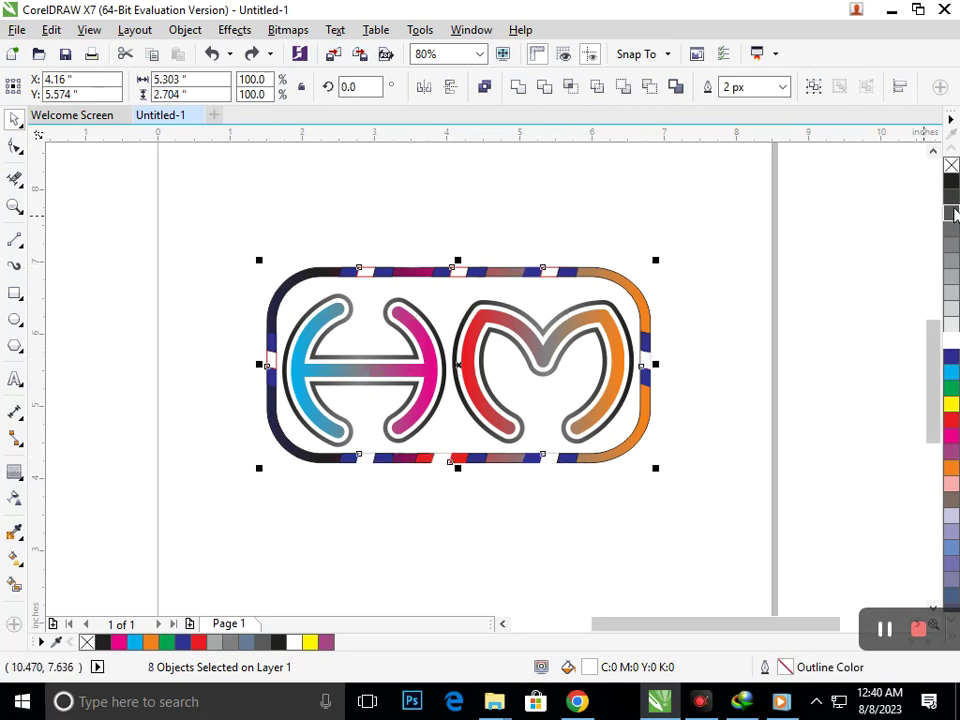
right_click(953, 169)
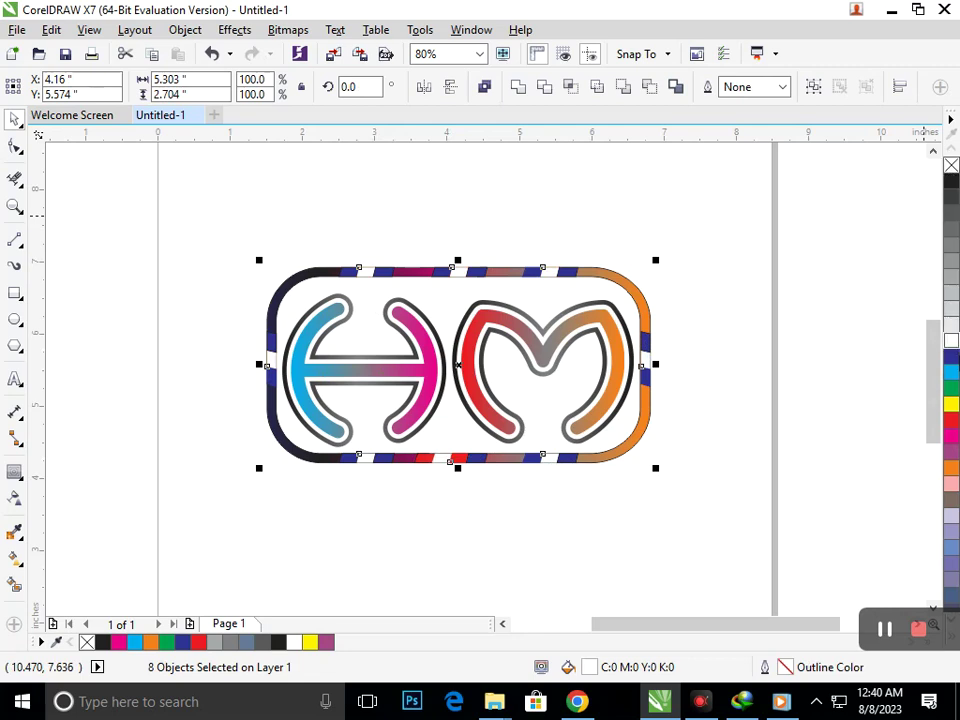
right_click(953, 344)
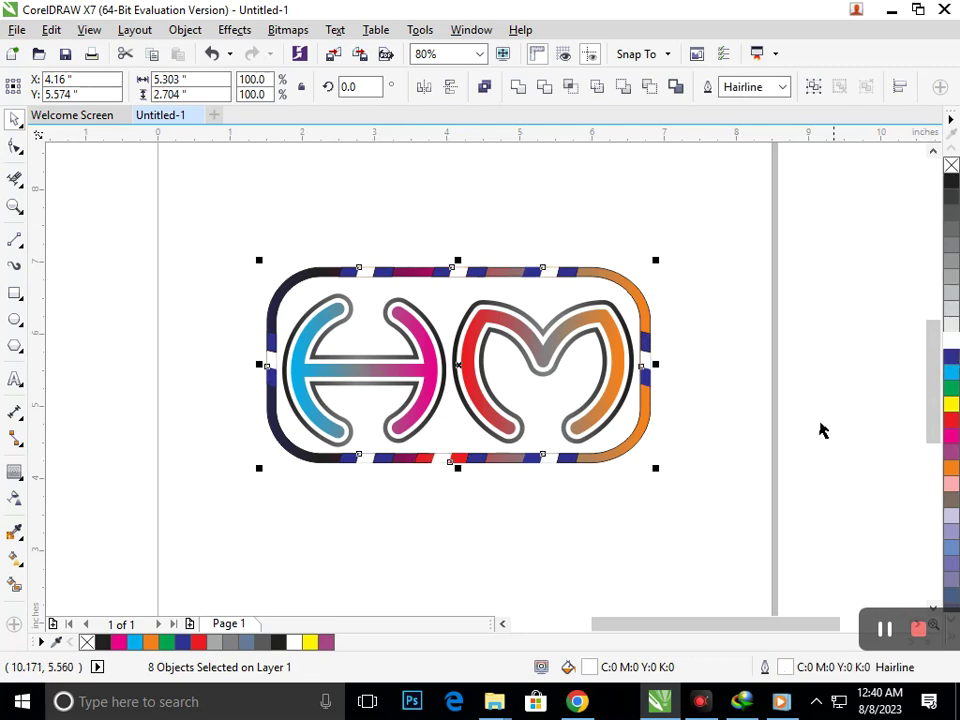
left_click(666, 538)
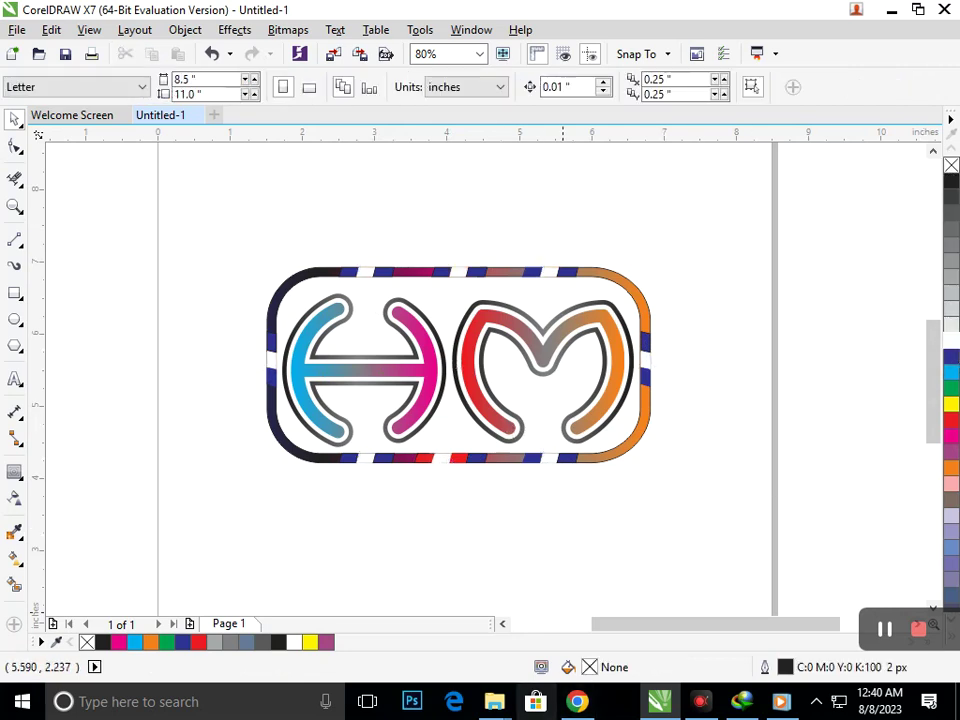